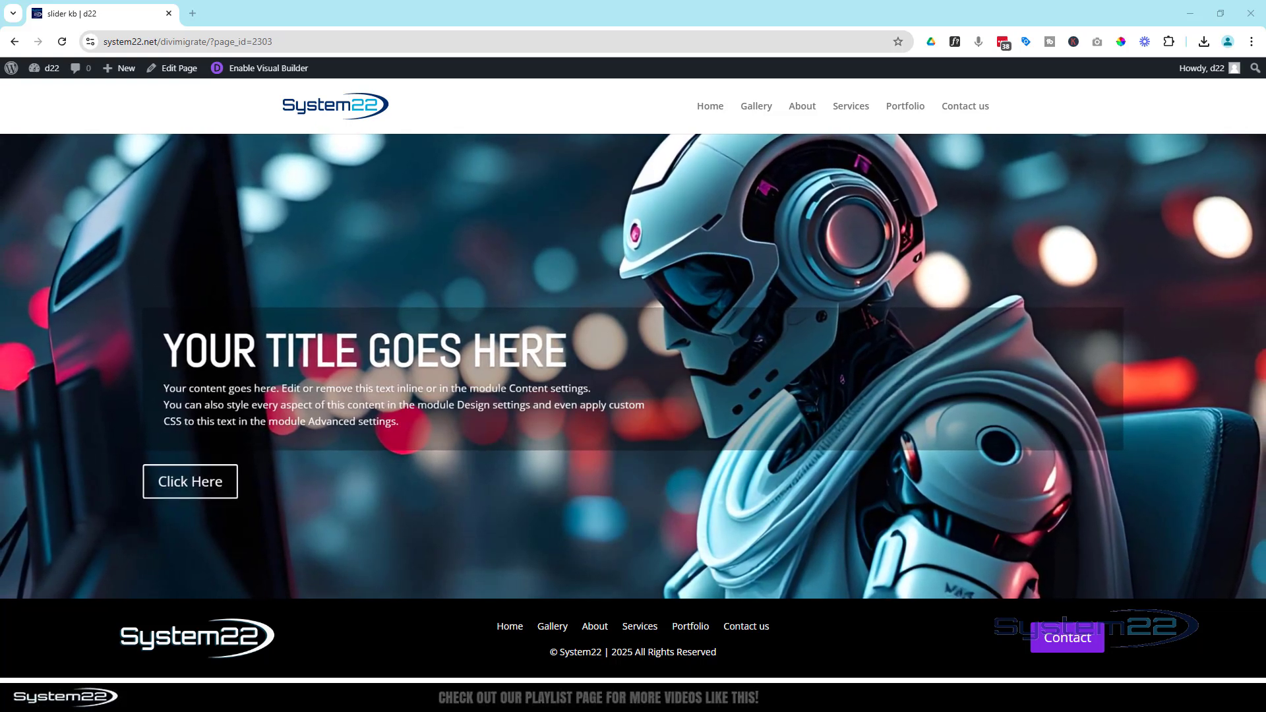
- Preview the slider page in mobile emulation as an iPhone 12 Pro, and return to the desktop view
{"action": "key", "text": "ctrl+shift+i"}
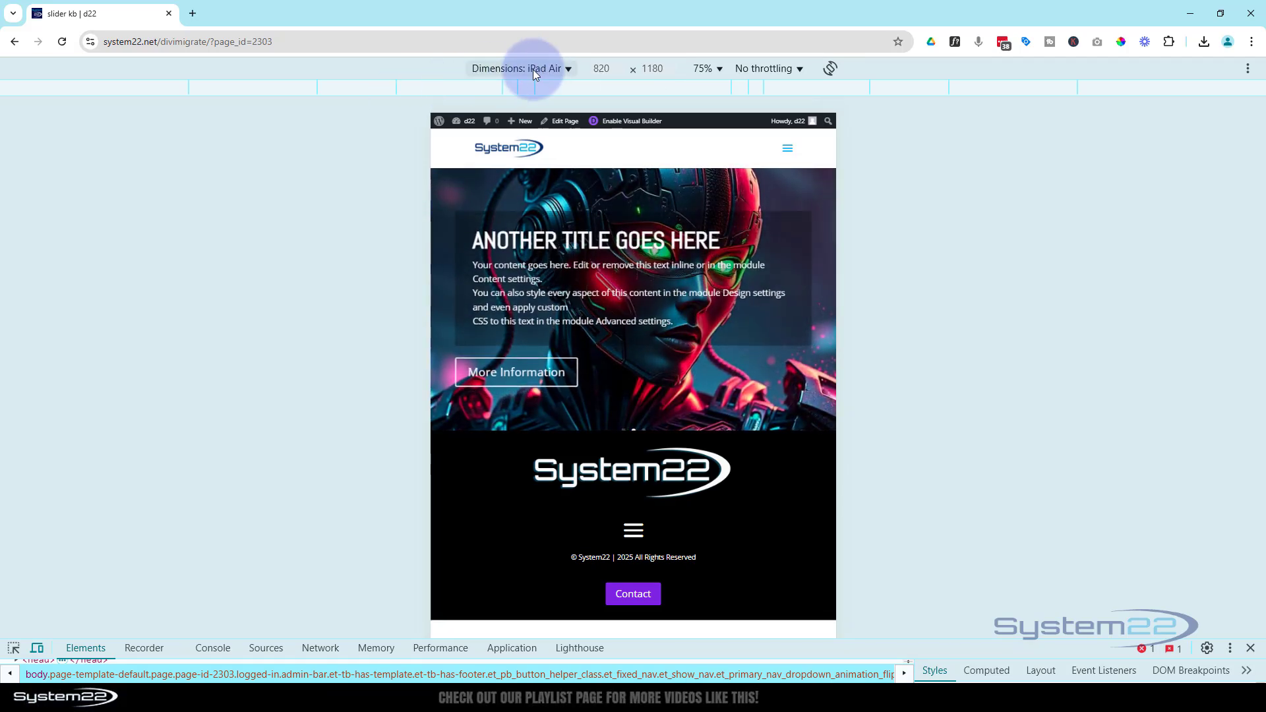
{"action": "left_click", "coordinate": [533, 69]}
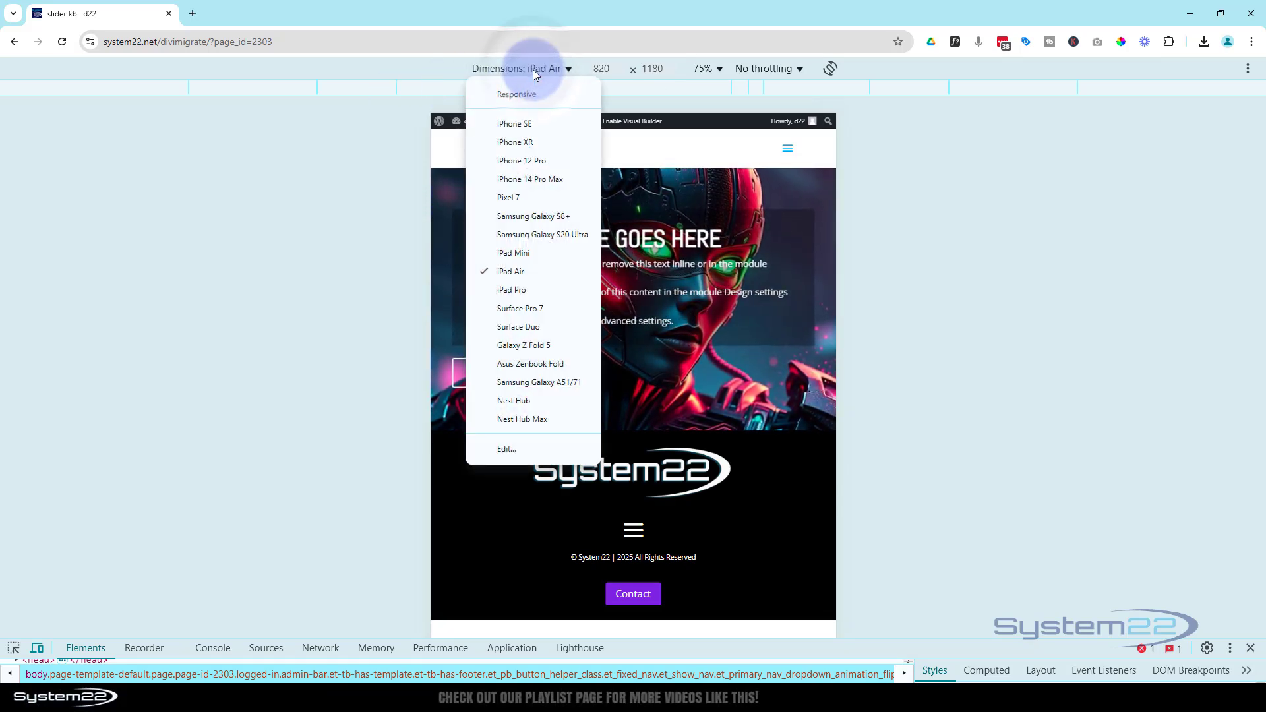
{"action": "left_click", "coordinate": [532, 162]}
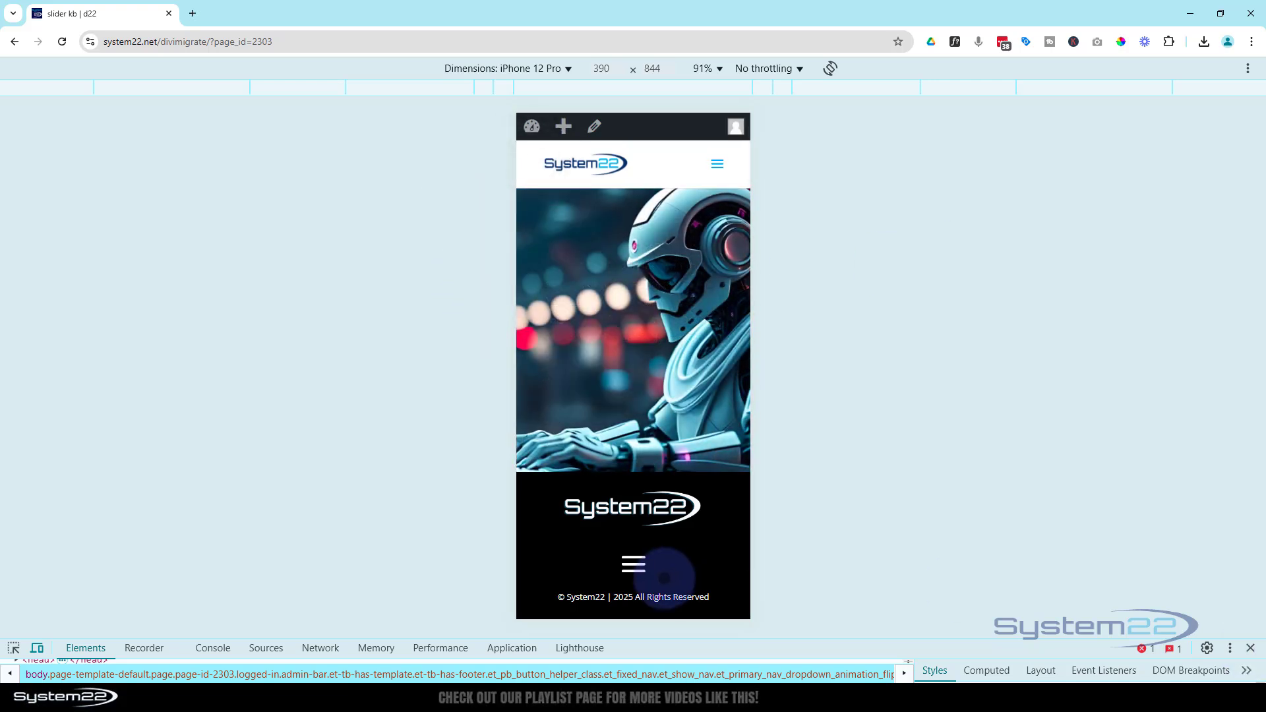
{"action": "left_click", "coordinate": [1252, 650]}
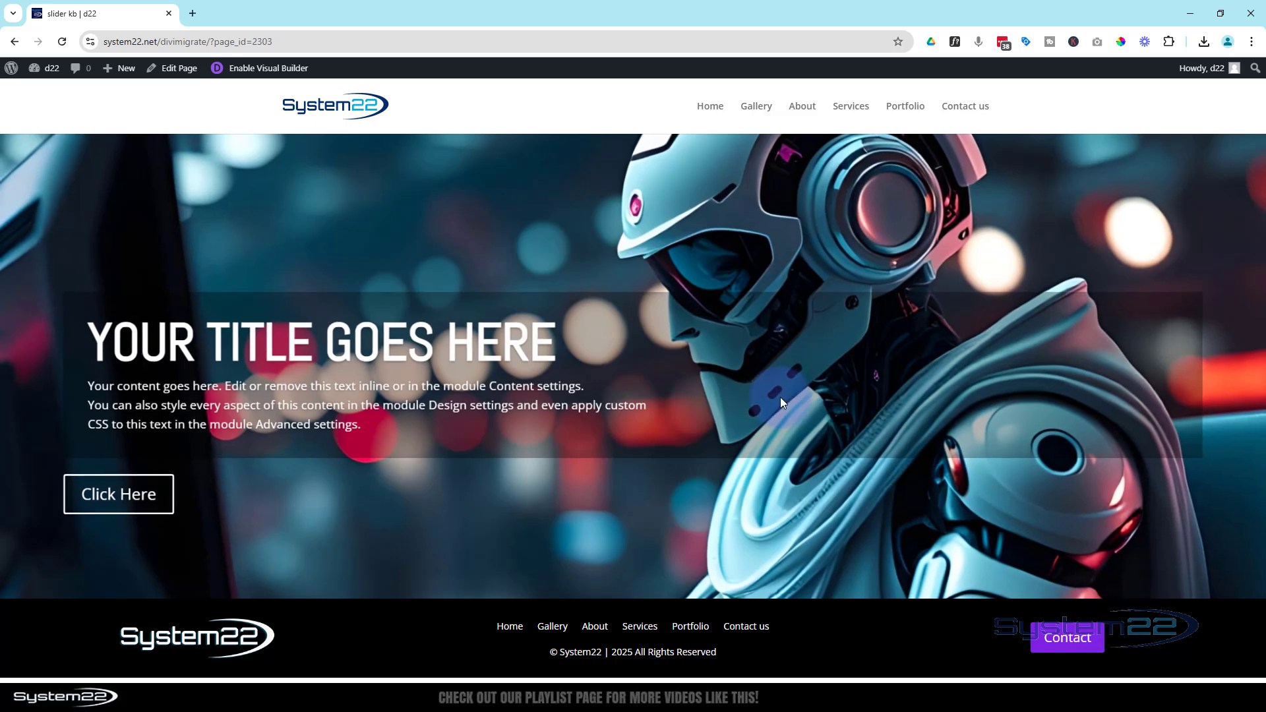
- Enable the Visual Builder and insert a regular section with a single-column row below the existing slider section
{"action": "left_click", "coordinate": [274, 70]}
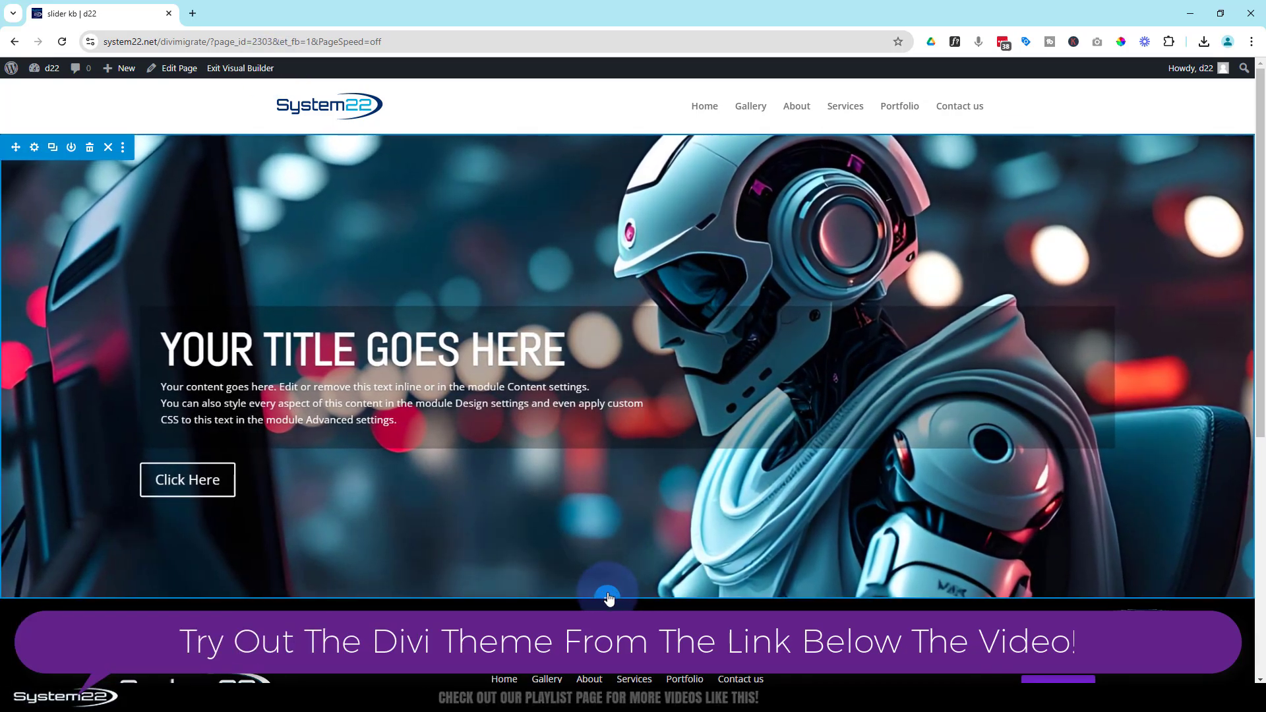
{"action": "left_click", "coordinate": [609, 595]}
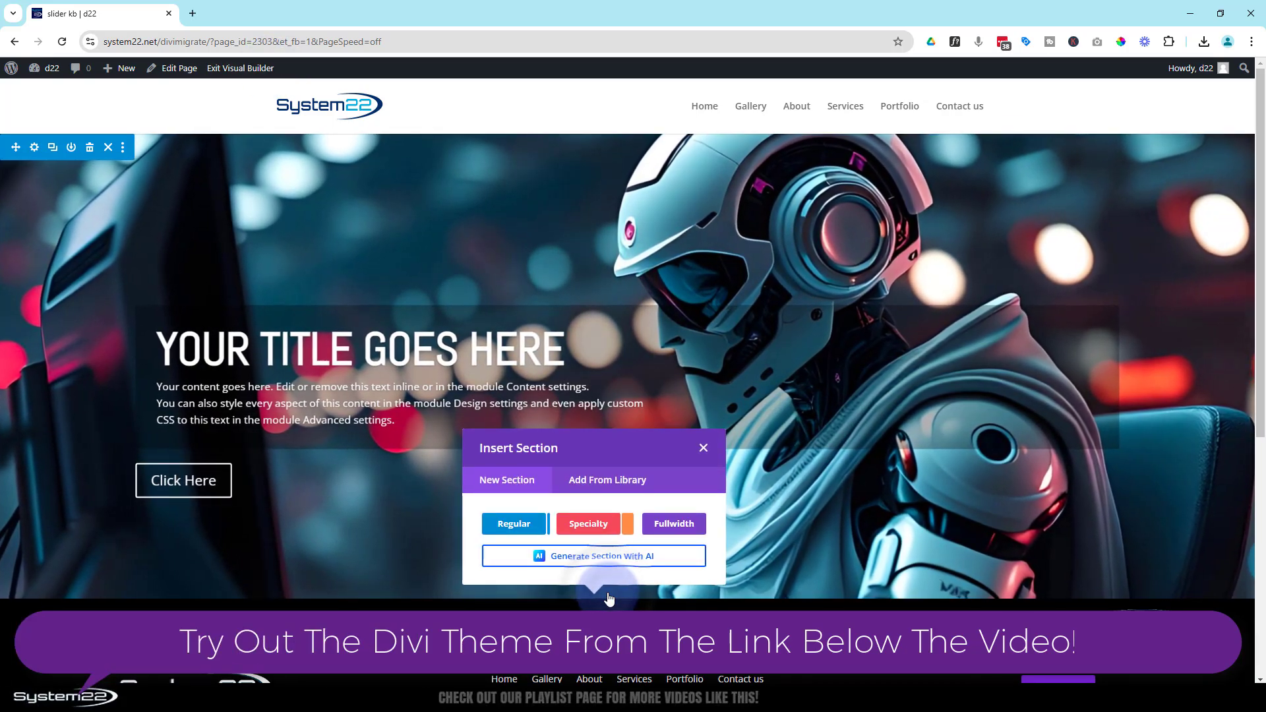
{"action": "left_click", "coordinate": [511, 523]}
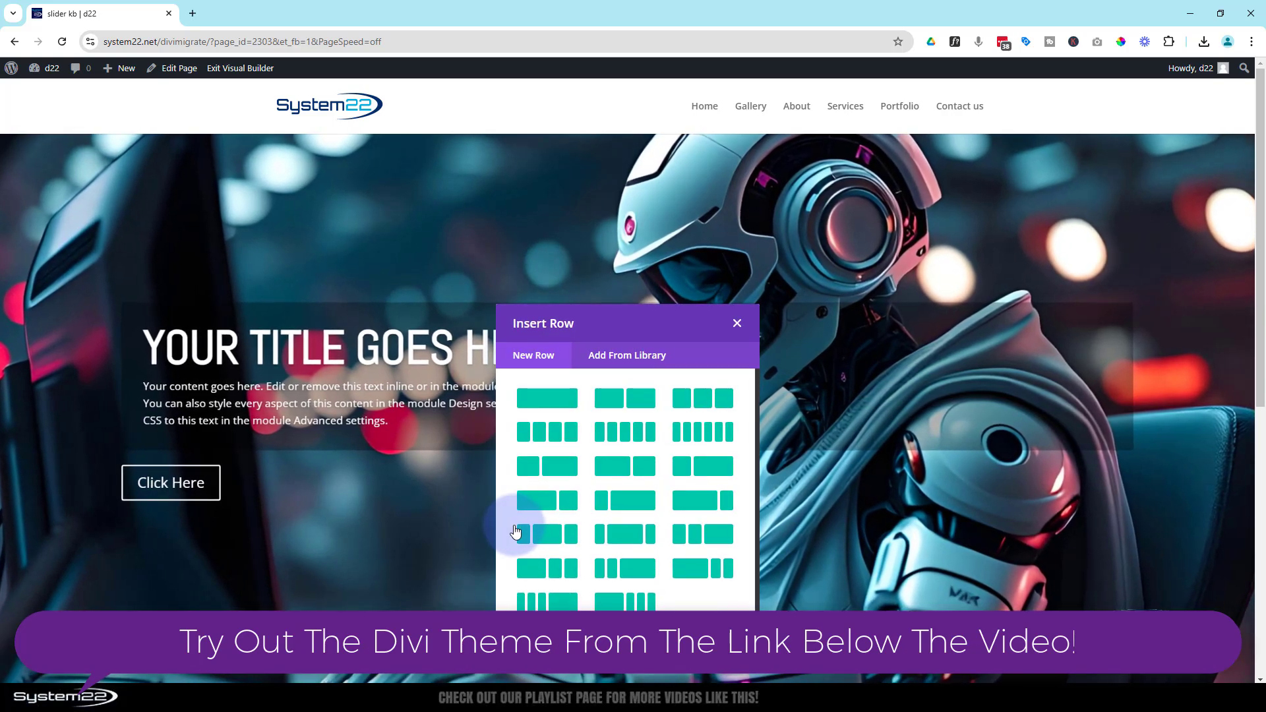
{"action": "left_click", "coordinate": [559, 399]}
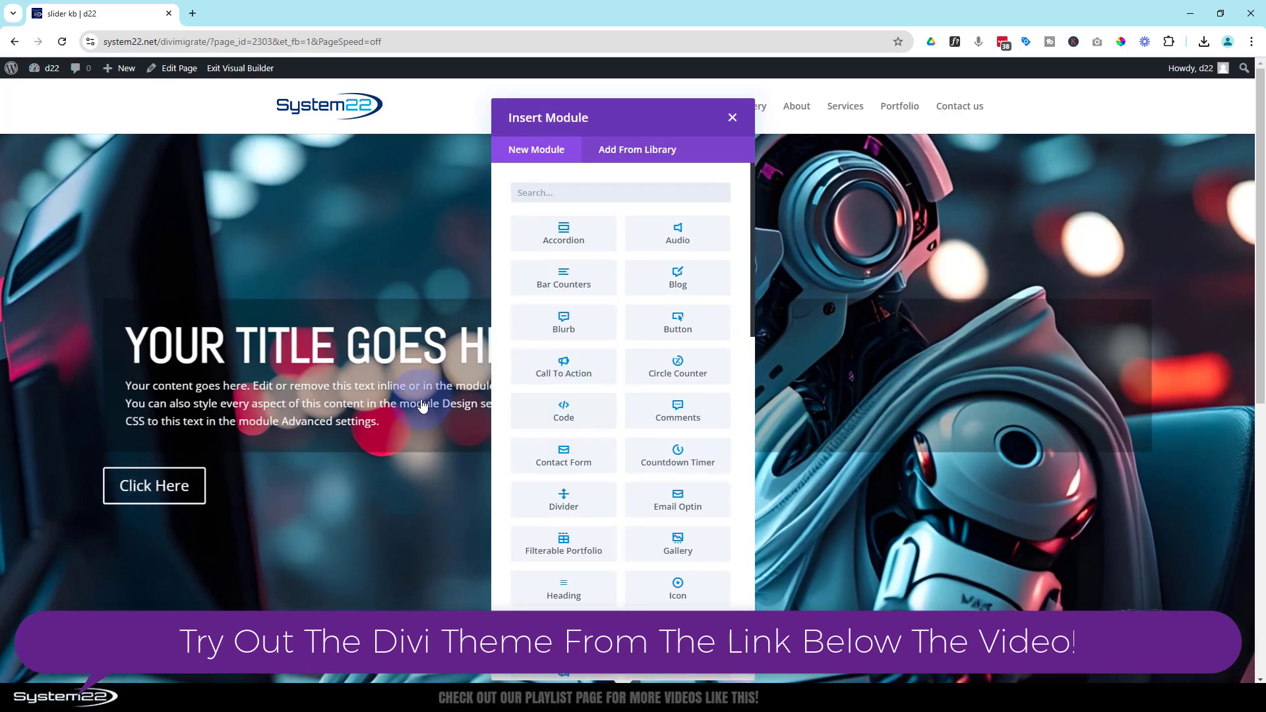
- Add a Slider module to the new row and save it with its default slides
{"action": "scroll", "coordinate": [424, 404], "scroll_direction": "down", "scroll_amount": 3}
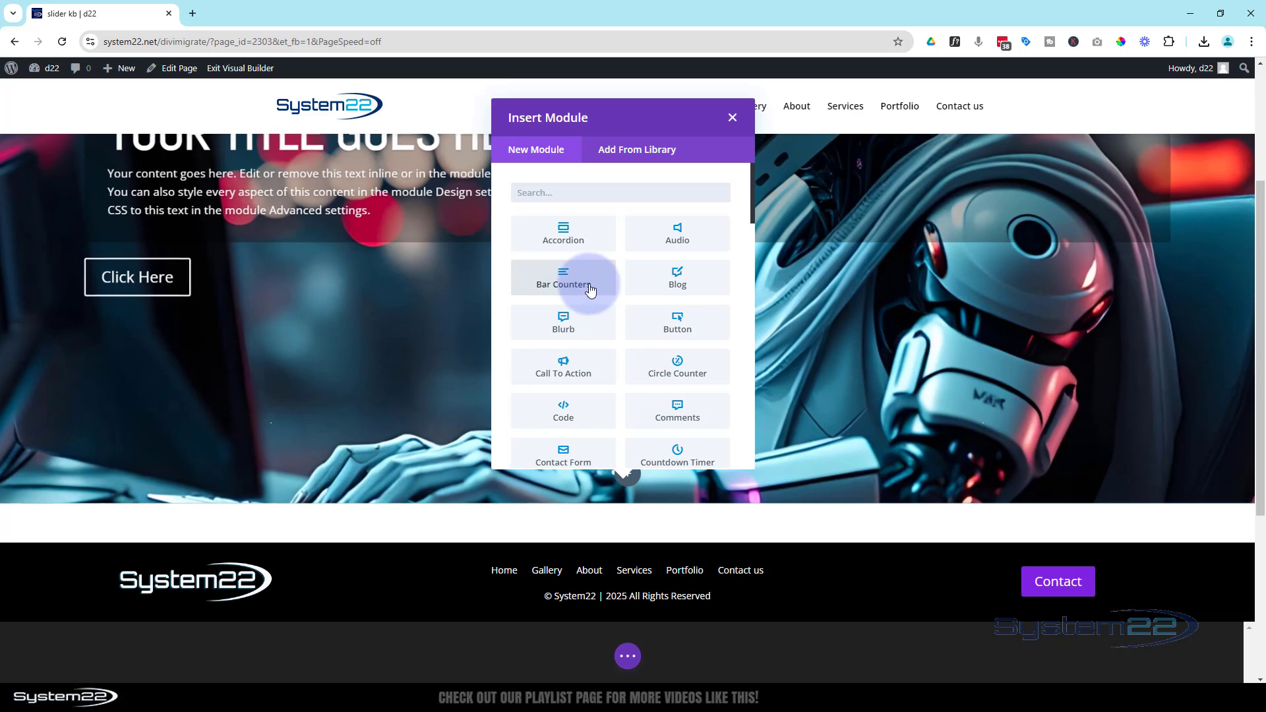
{"action": "scroll", "coordinate": [587, 302], "scroll_direction": "down", "scroll_amount": 6}
{"action": "scroll", "coordinate": [590, 291], "scroll_direction": "down", "scroll_amount": 4}
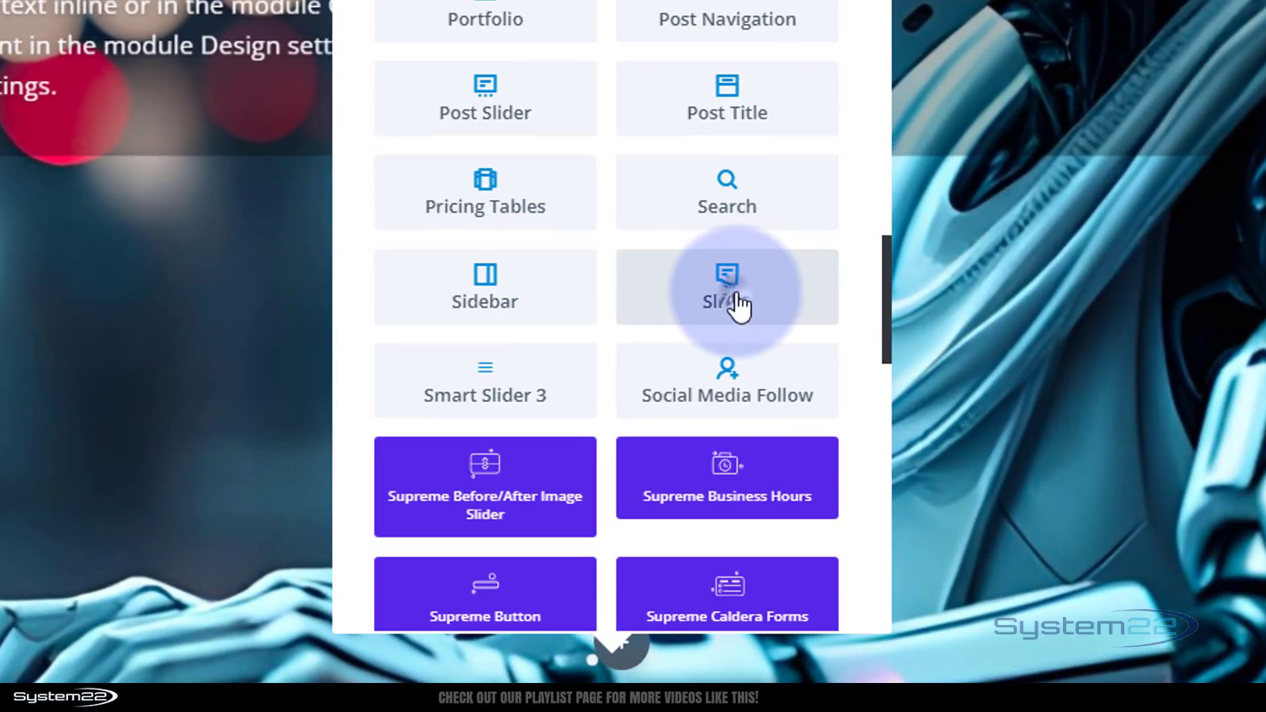
{"action": "left_click", "coordinate": [749, 319]}
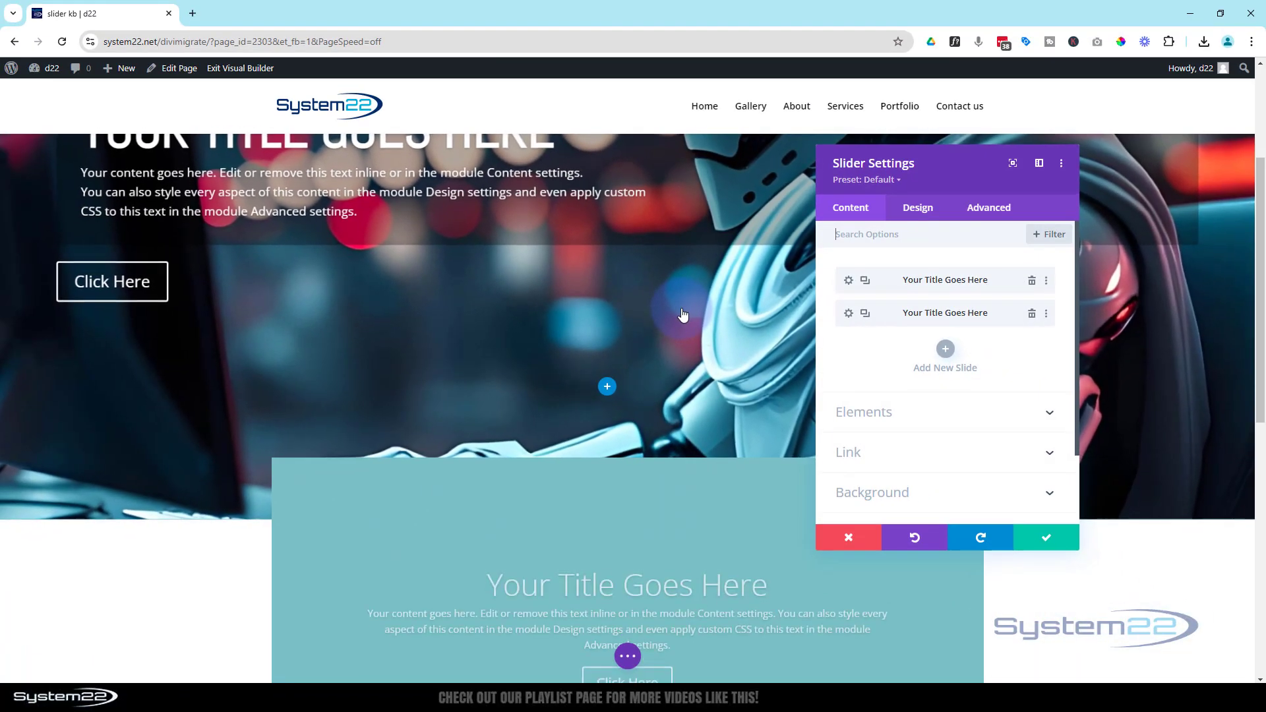
{"action": "left_click", "coordinate": [1048, 537]}
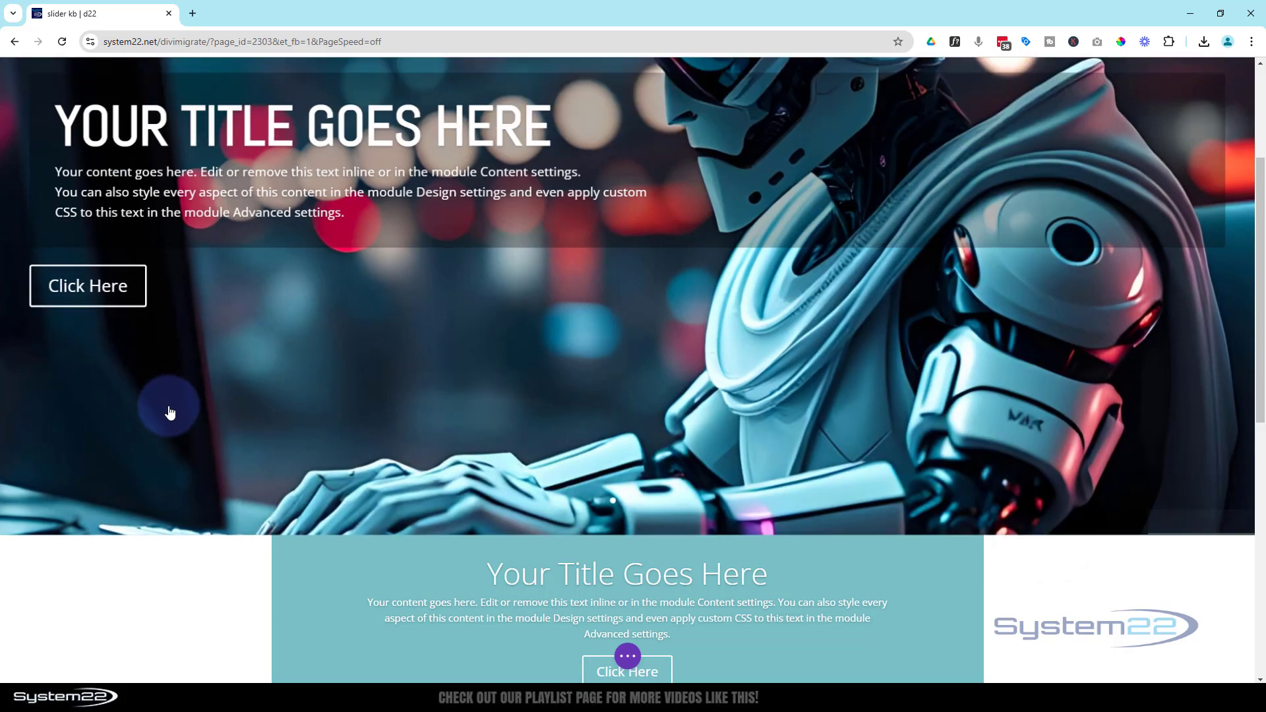
- Delete the original robot-image slider section above the new one
{"action": "scroll", "coordinate": [166, 409], "scroll_direction": "up", "scroll_amount": 3}
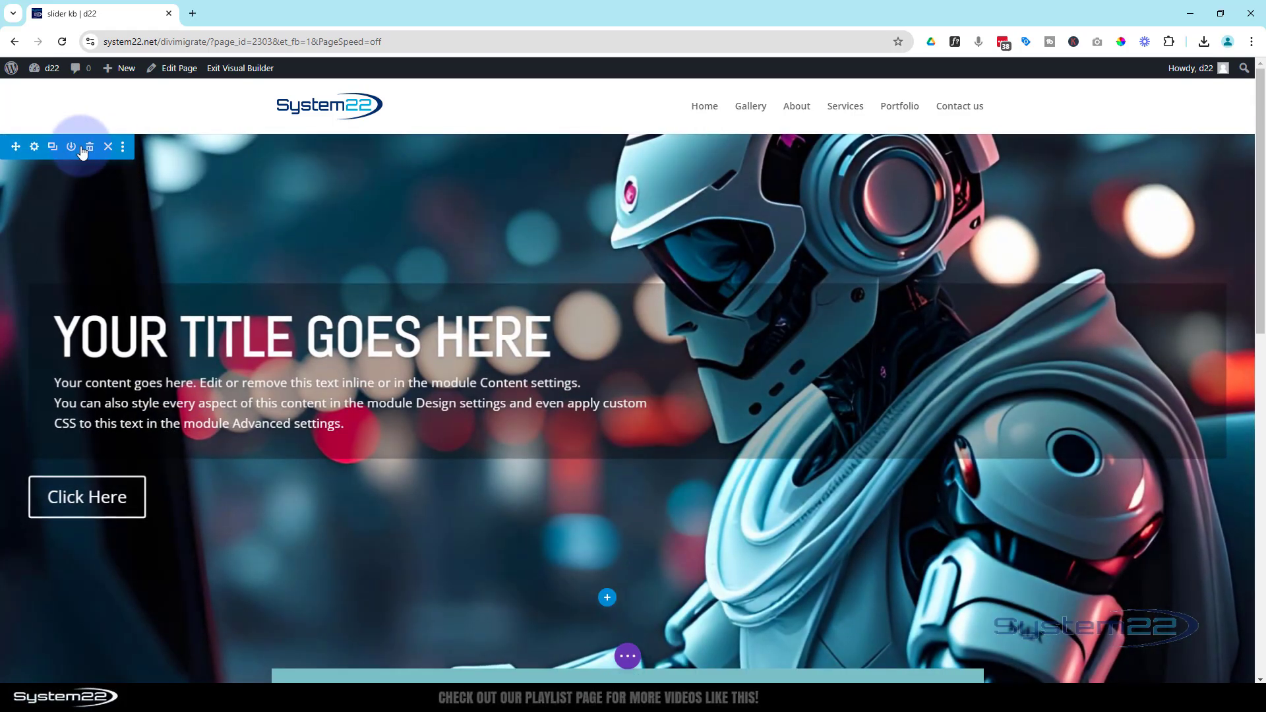
{"action": "left_click", "coordinate": [88, 147]}
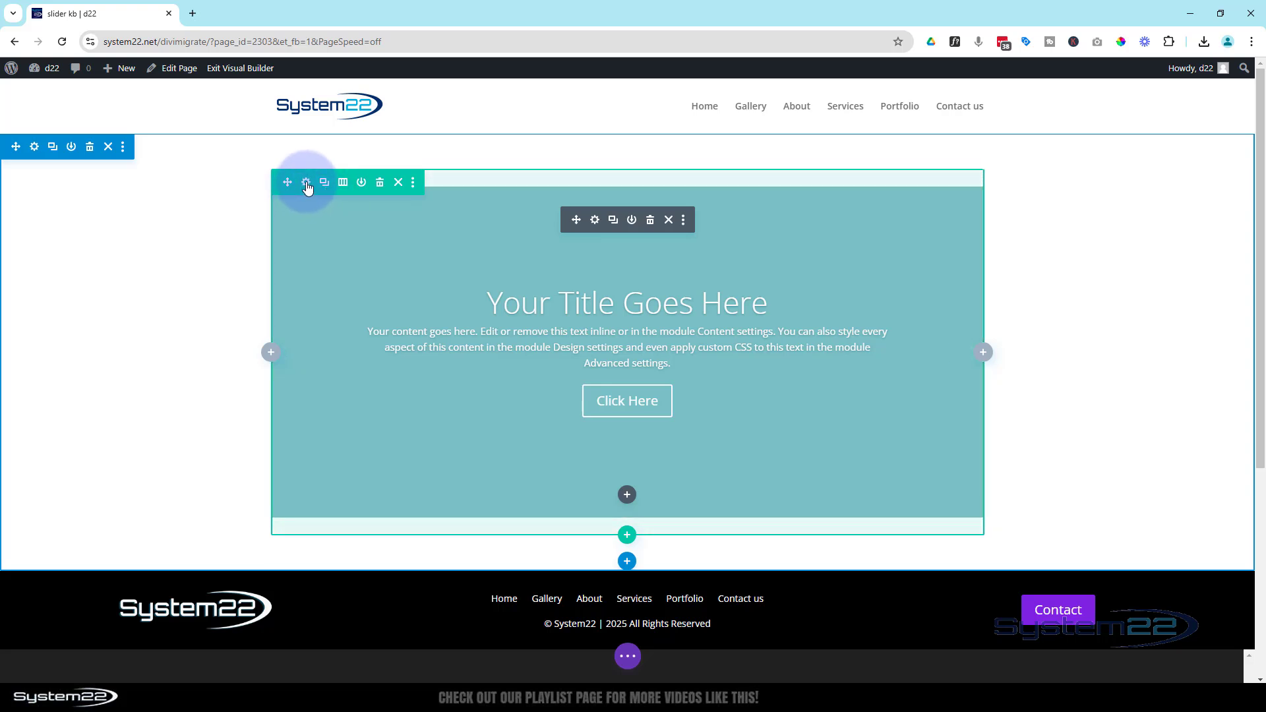
- Set both the width and the max width of the slider's row to 100%
{"action": "left_click", "coordinate": [306, 184]}
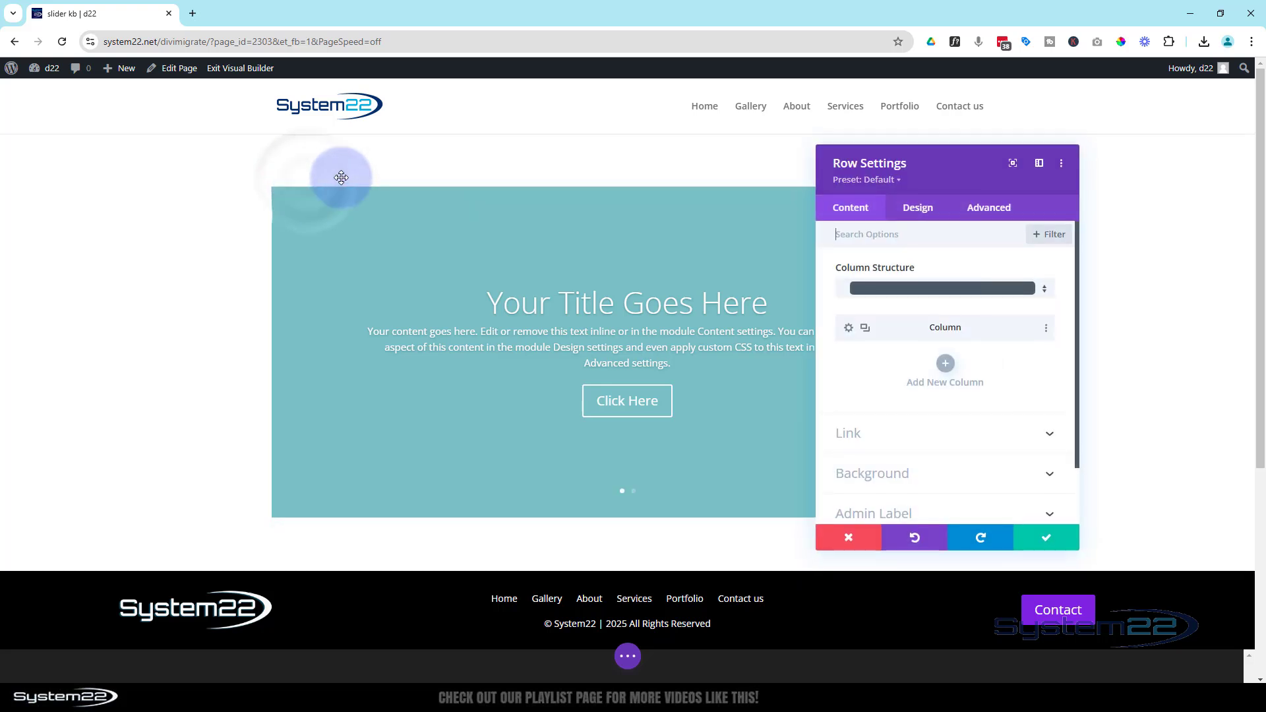
{"action": "left_click", "coordinate": [918, 210]}
{"action": "left_click", "coordinate": [922, 269]}
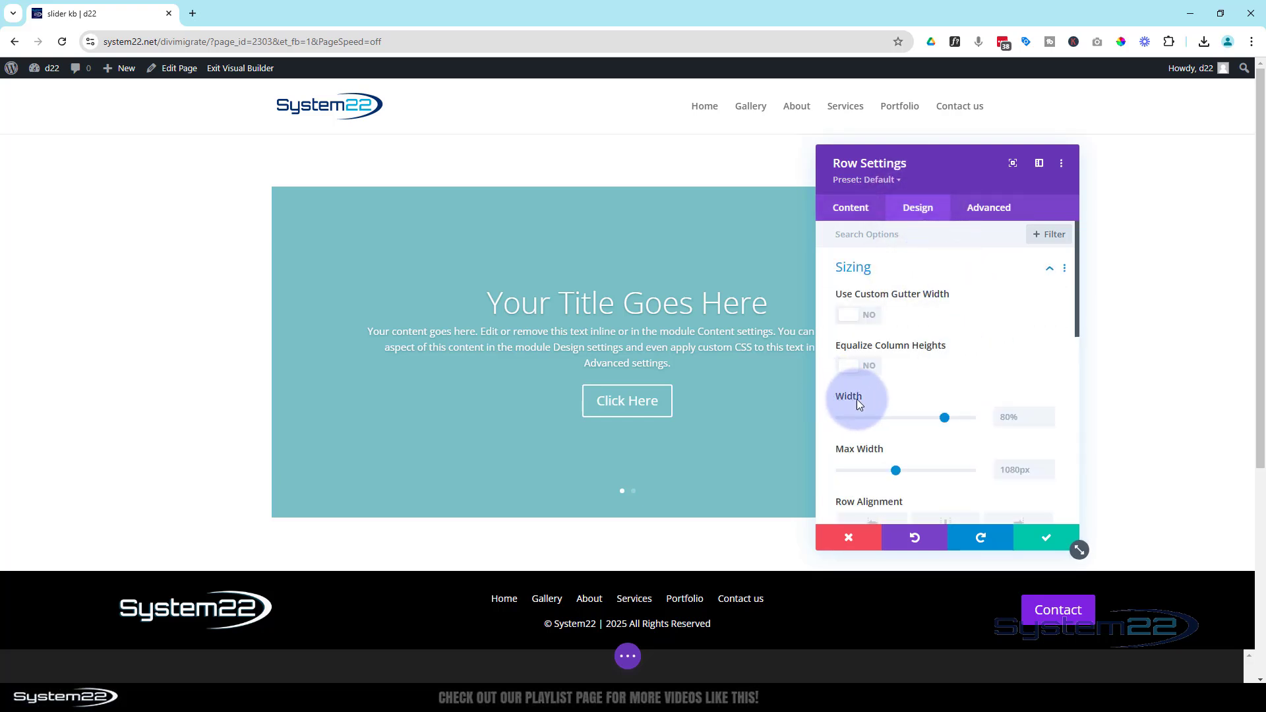
{"action": "left_click_drag", "start_coordinate": [946, 417], "coordinate": [1001, 422]}
{"action": "key", "text": "ctrl+c"}
{"action": "left_click", "coordinate": [1034, 420]}
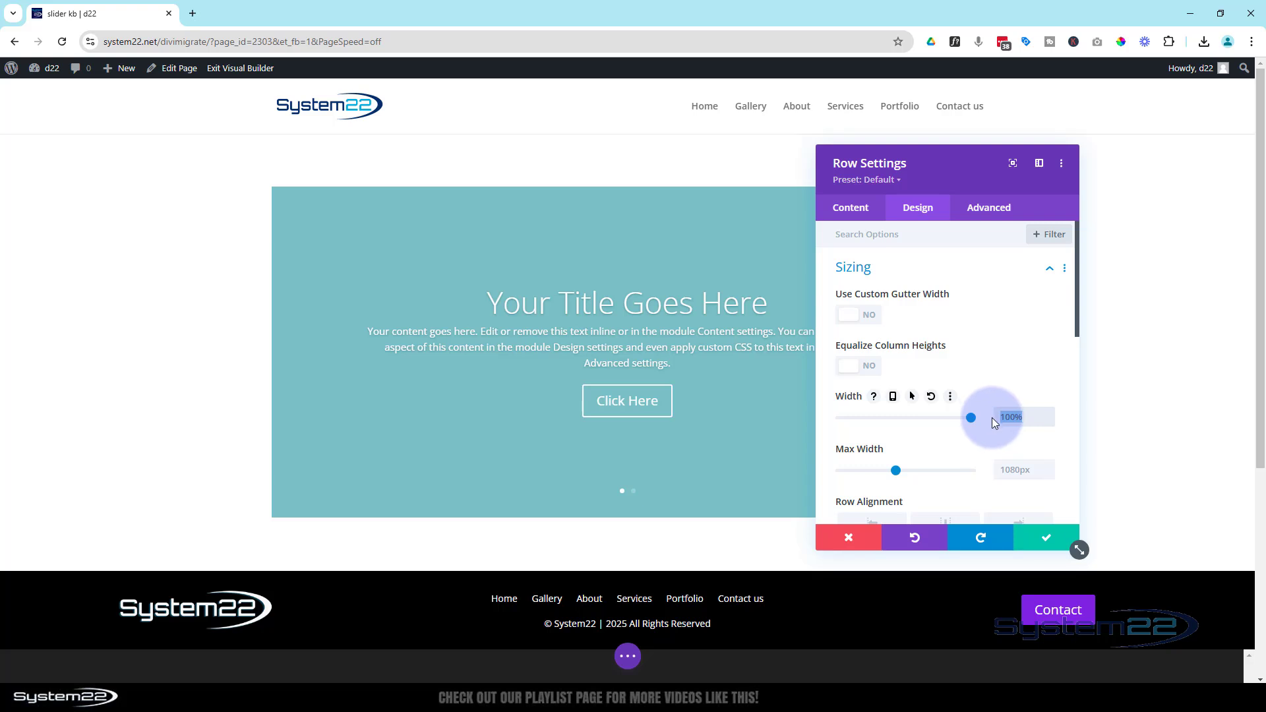
{"action": "left_click", "coordinate": [1007, 471]}
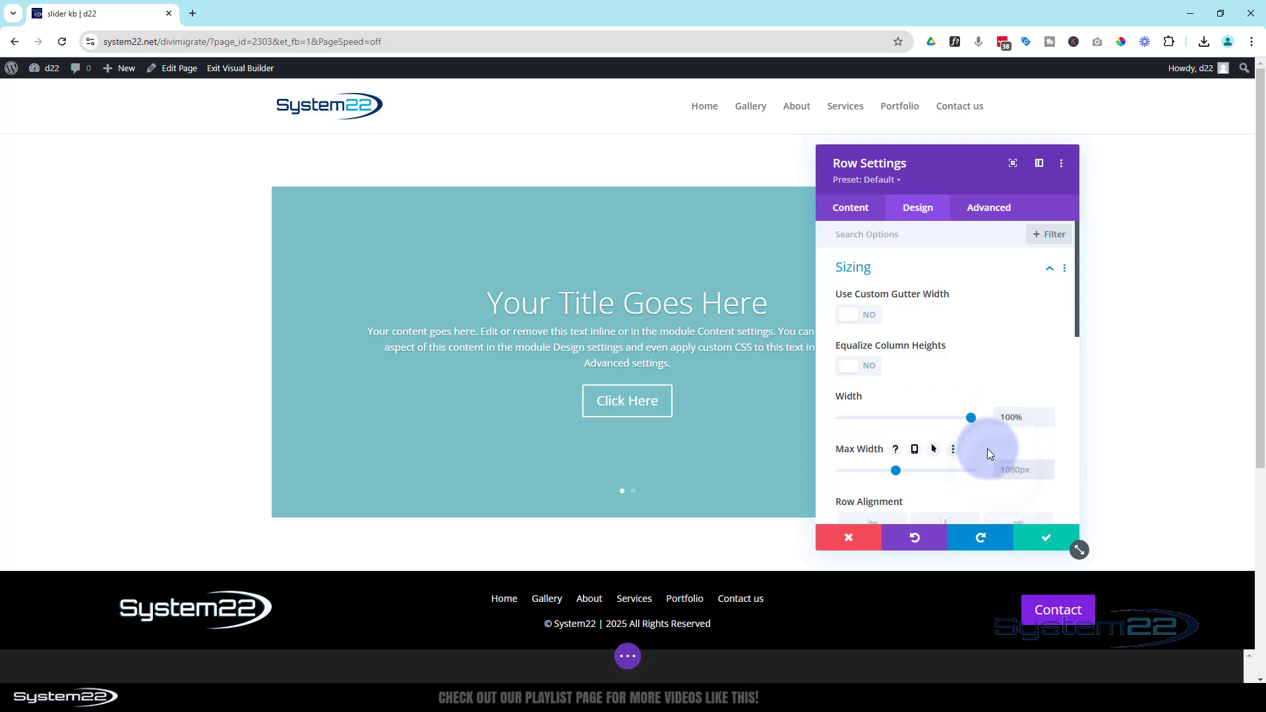
{"action": "key", "text": "ctrl+v"}
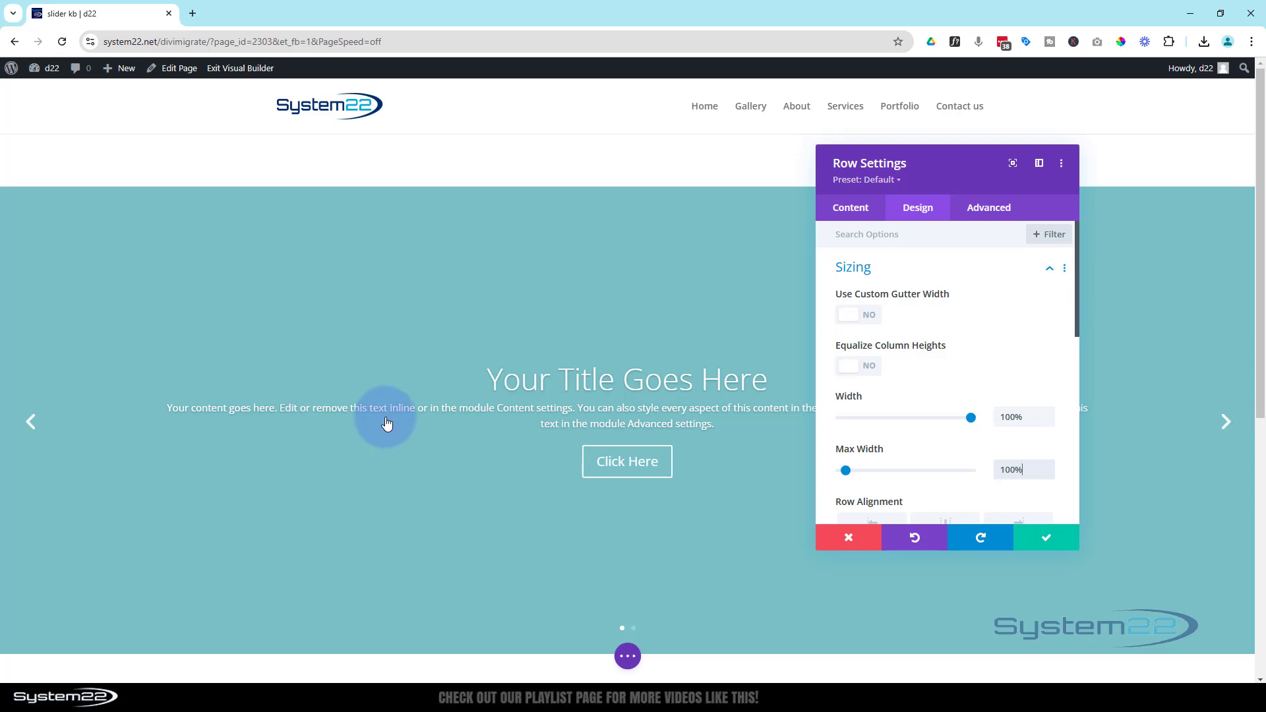
{"action": "scroll", "coordinate": [369, 461], "scroll_direction": "down", "scroll_amount": 2}
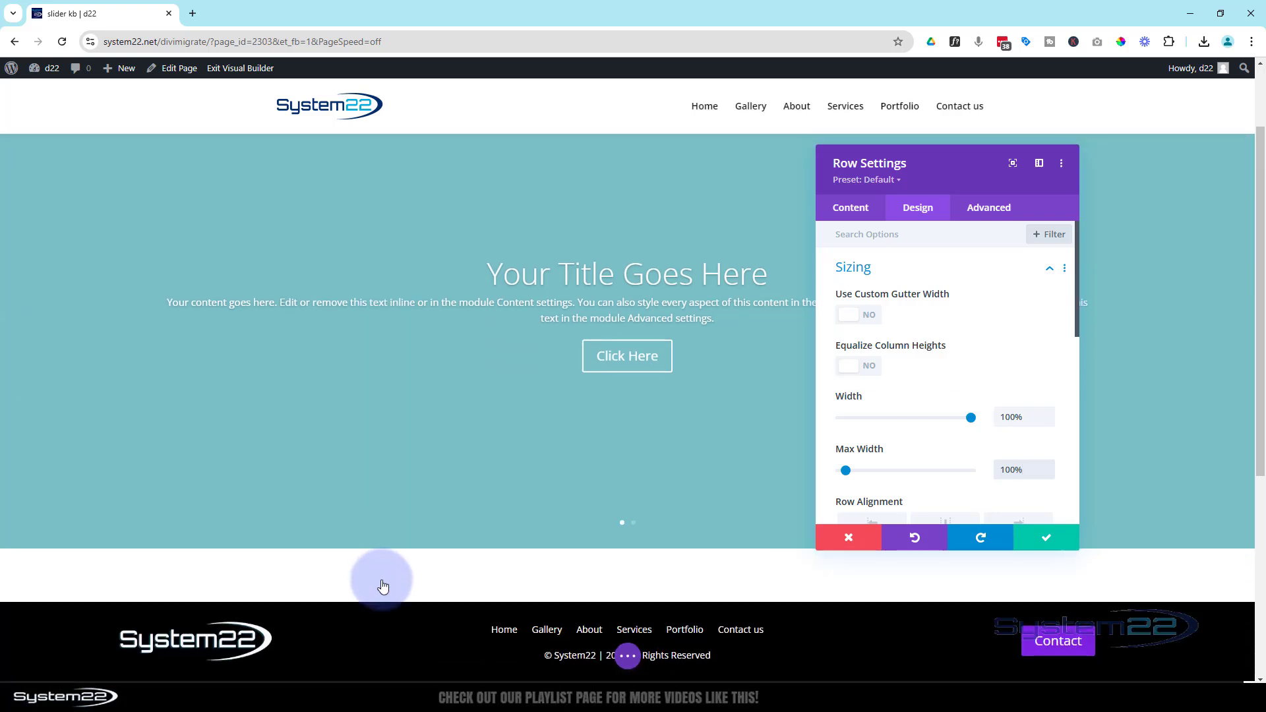
{"action": "scroll", "coordinate": [368, 498], "scroll_direction": "up", "scroll_amount": 2}
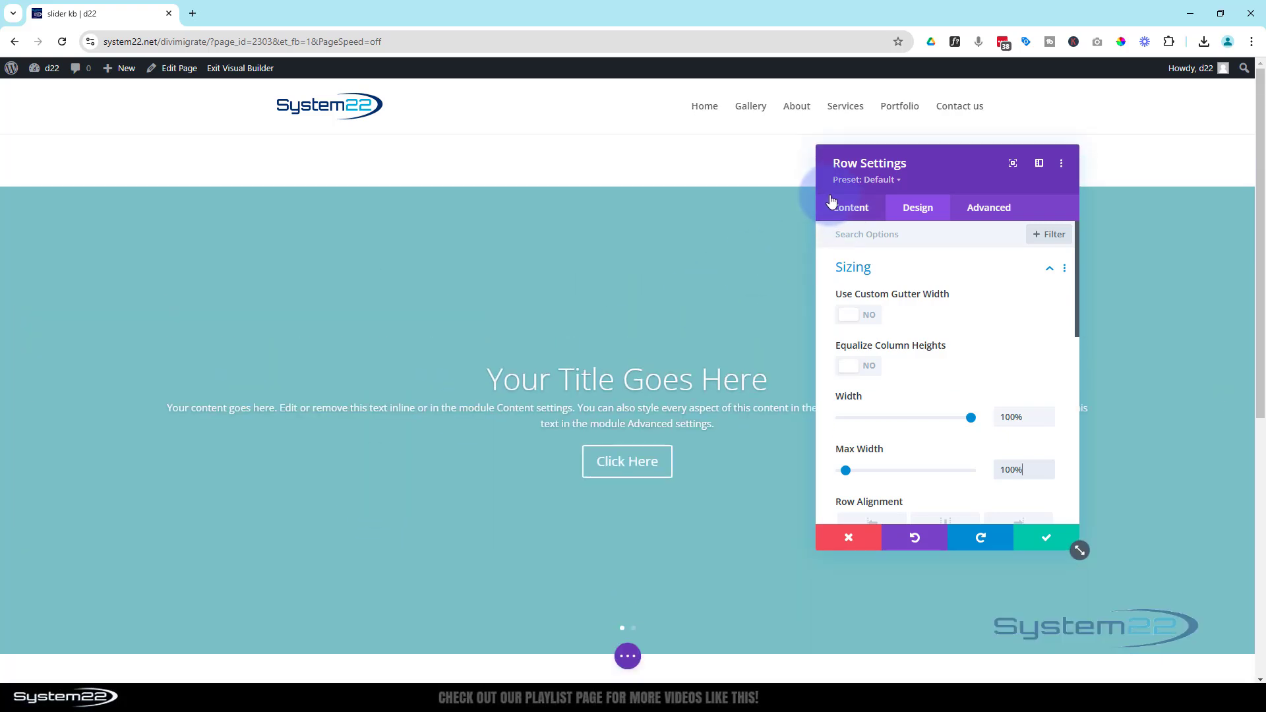
- Set the row's top and bottom padding to 0px with linked values and save the row settings
{"action": "left_click", "coordinate": [899, 276]}
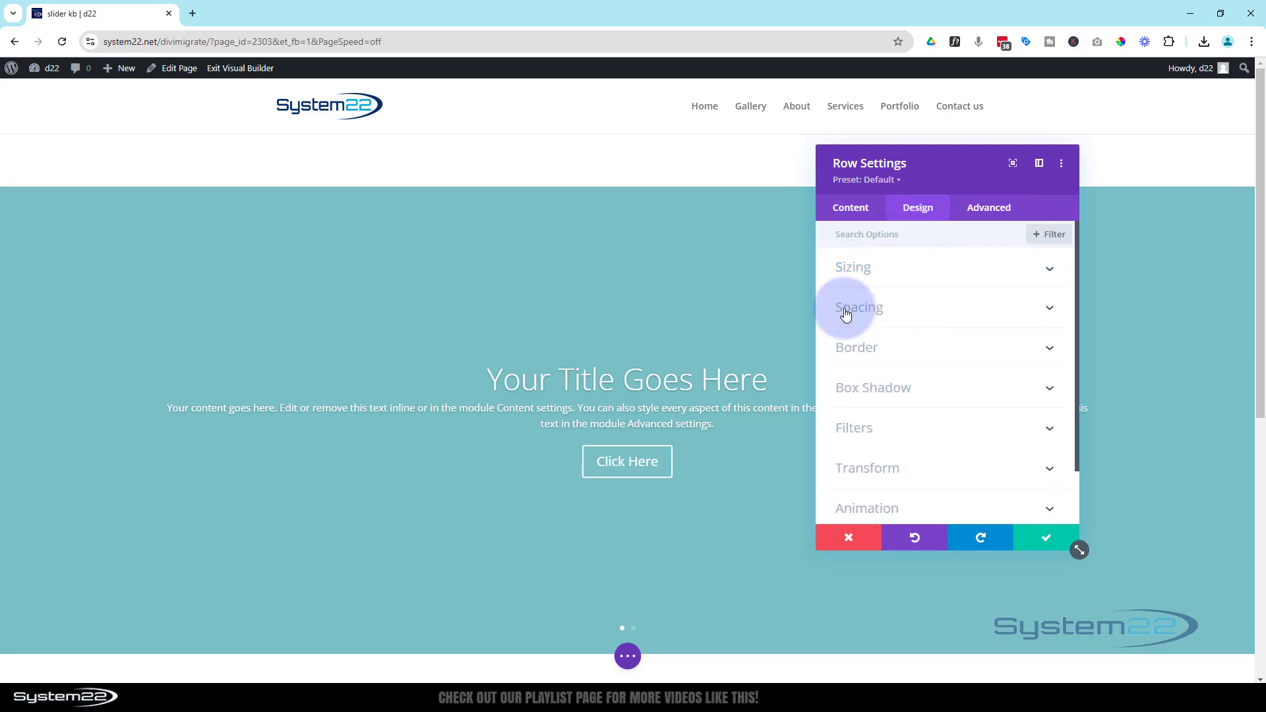
{"action": "left_click", "coordinate": [933, 310]}
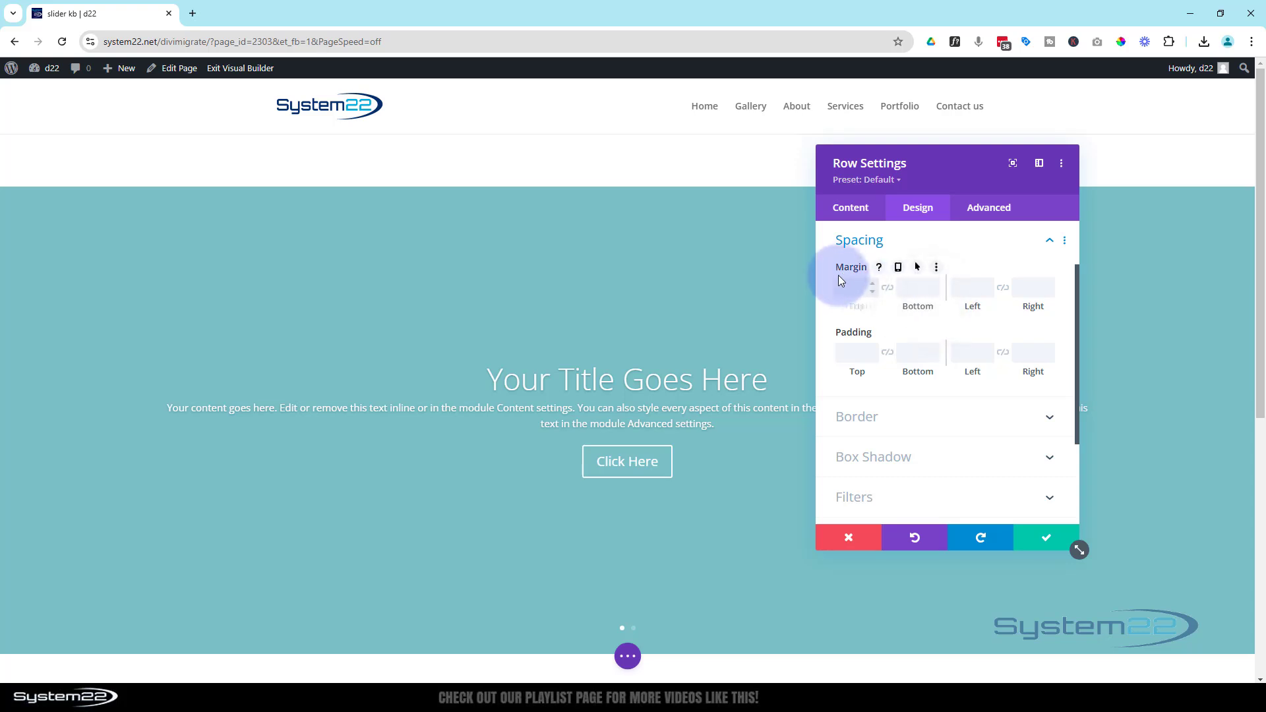
{"action": "left_click", "coordinate": [856, 352]}
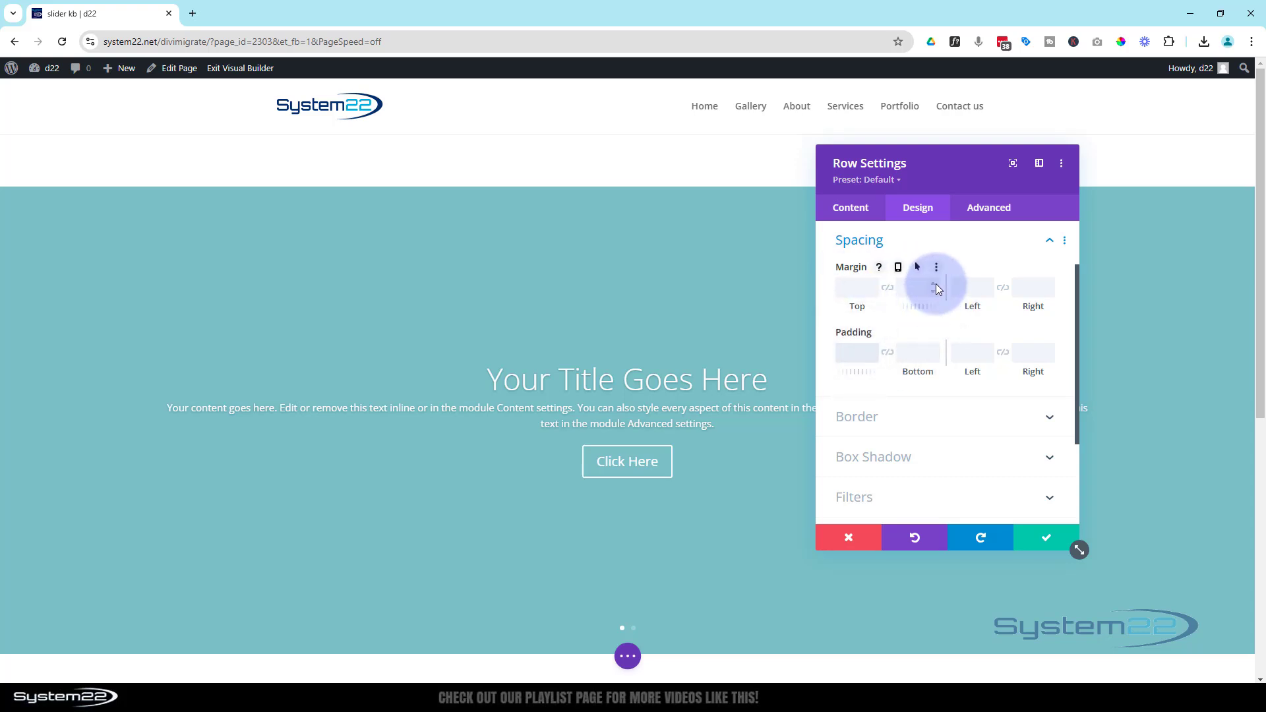
{"action": "type", "text": "0px"}
{"action": "left_click", "coordinate": [910, 356]}
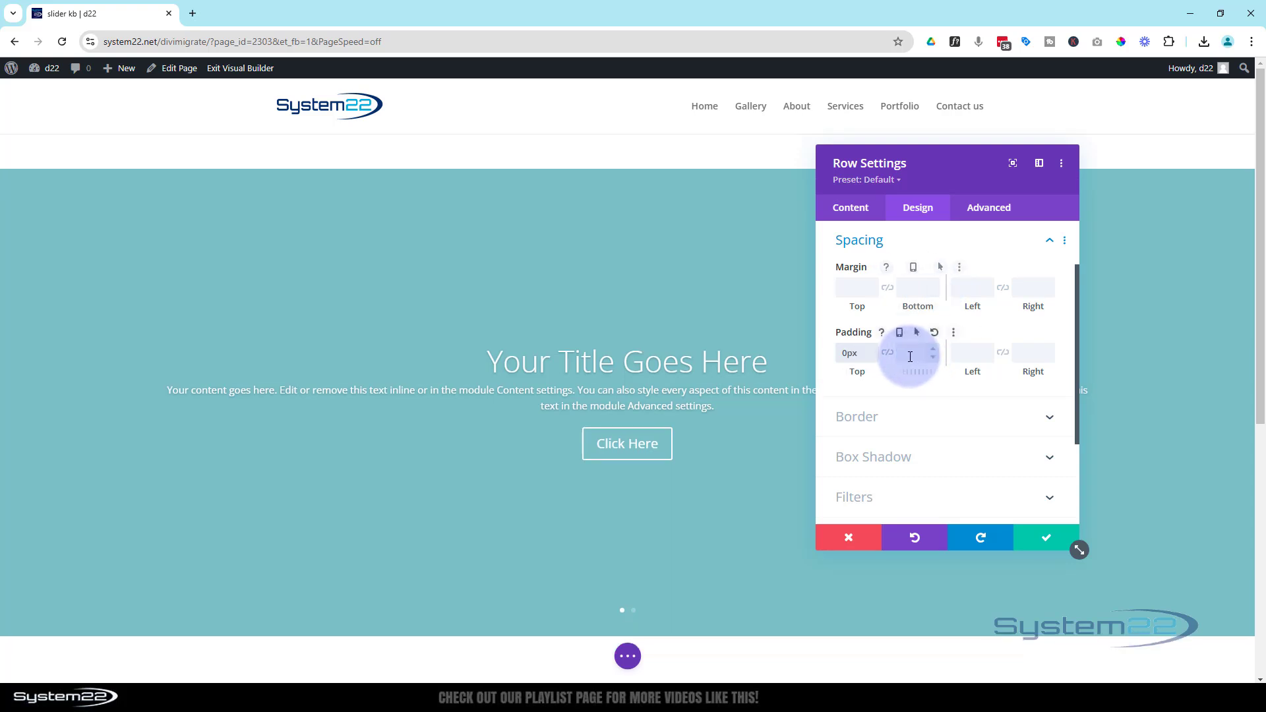
{"action": "left_click", "coordinate": [888, 353]}
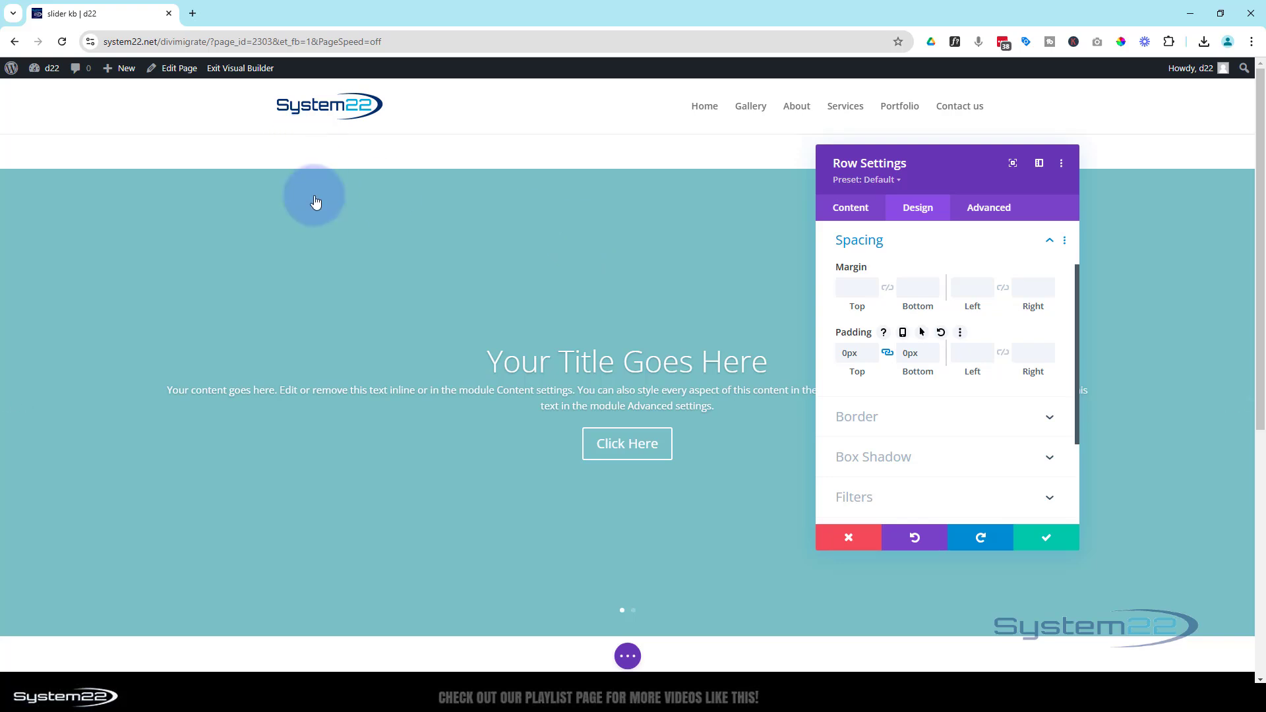
{"action": "left_click", "coordinate": [1048, 542]}
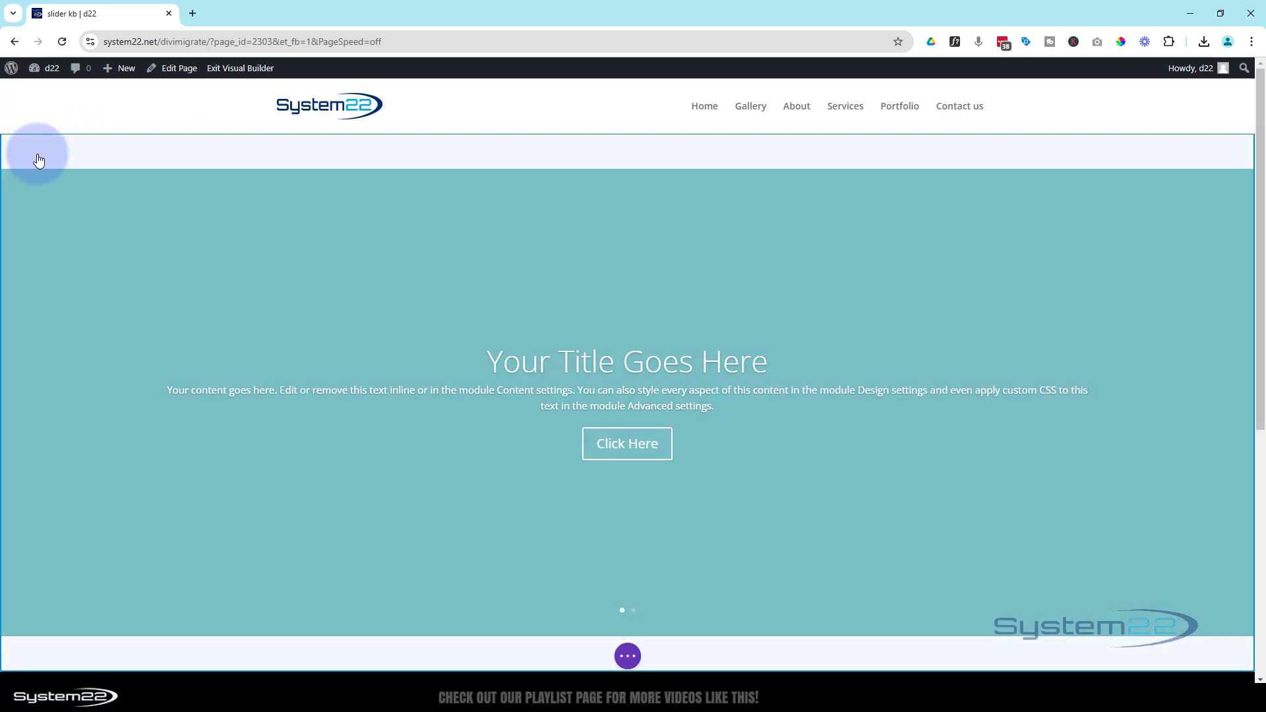
- Set the section's top and bottom padding to 0px with linked values and save the section settings
{"action": "left_click", "coordinate": [46, 157]}
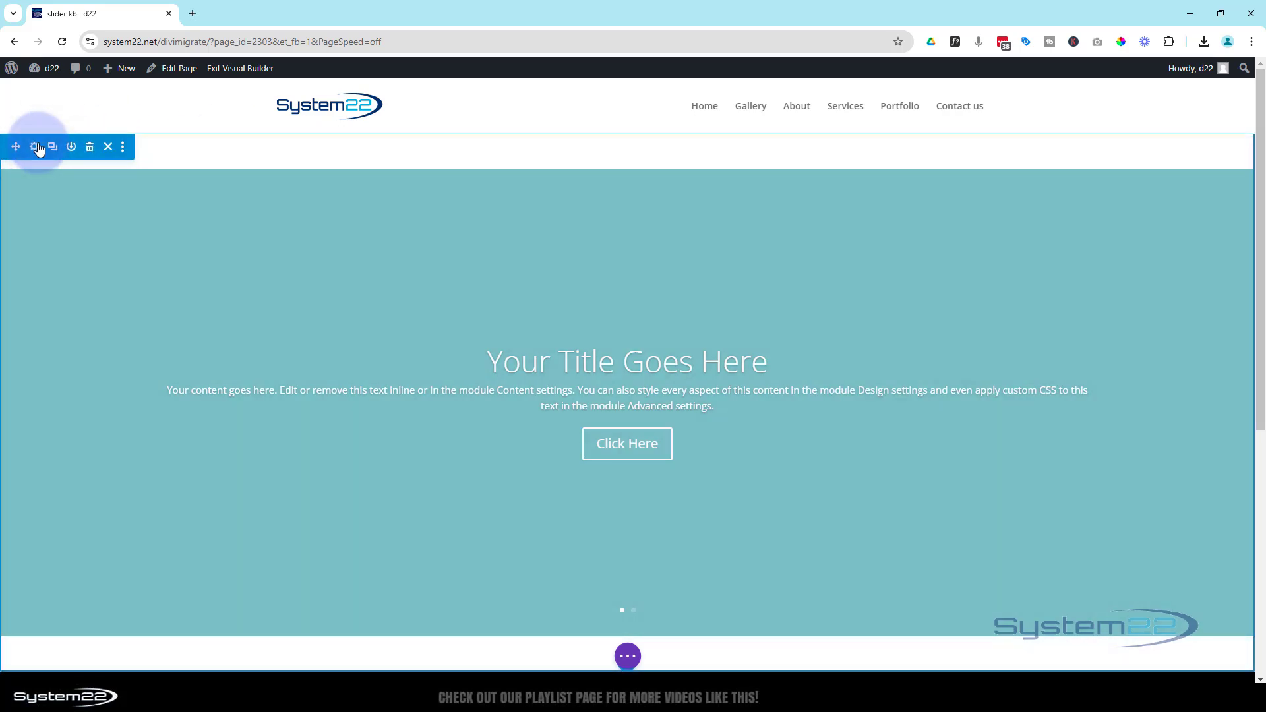
{"action": "left_click", "coordinate": [36, 146]}
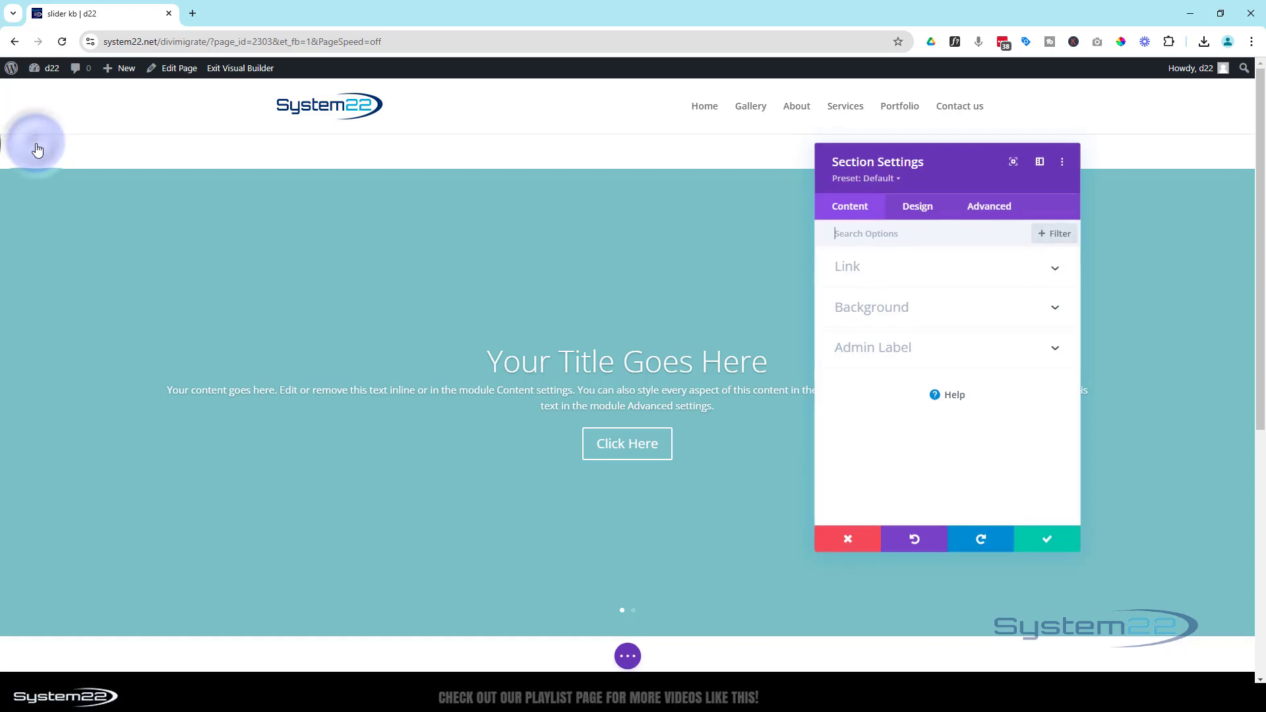
{"action": "left_click", "coordinate": [918, 208]}
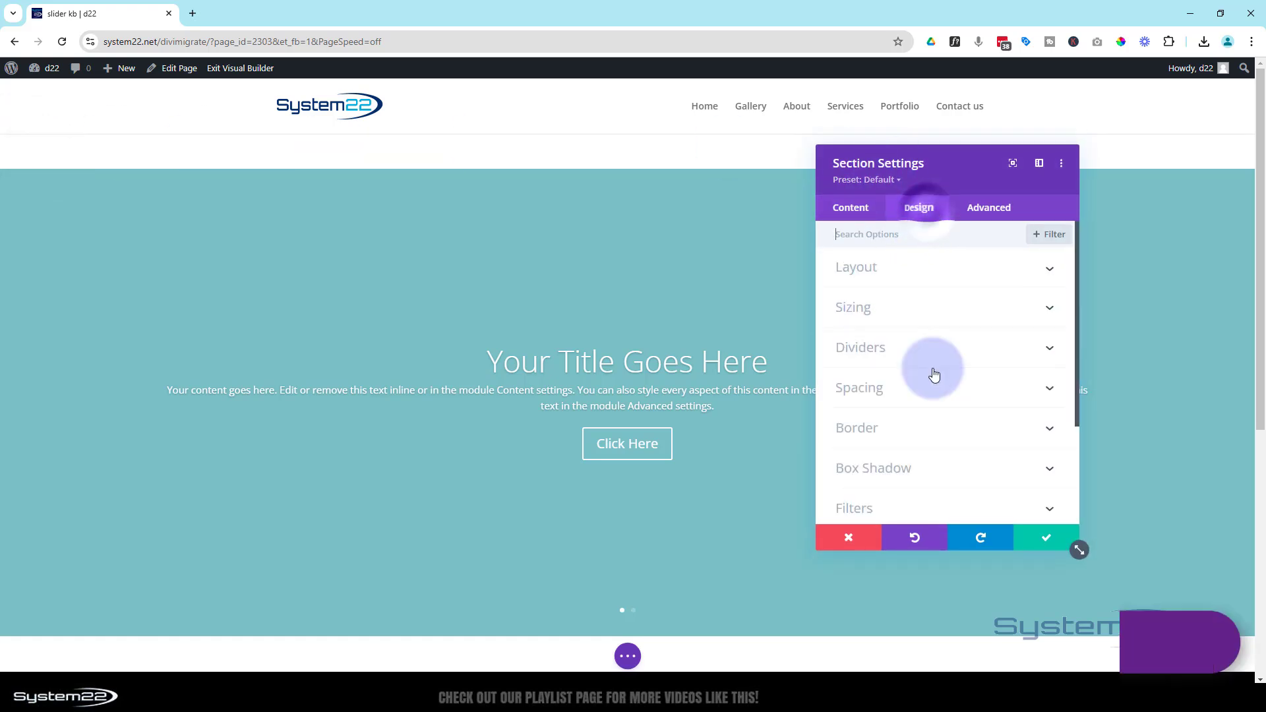
{"action": "left_click", "coordinate": [917, 387]}
{"action": "left_click", "coordinate": [855, 357]}
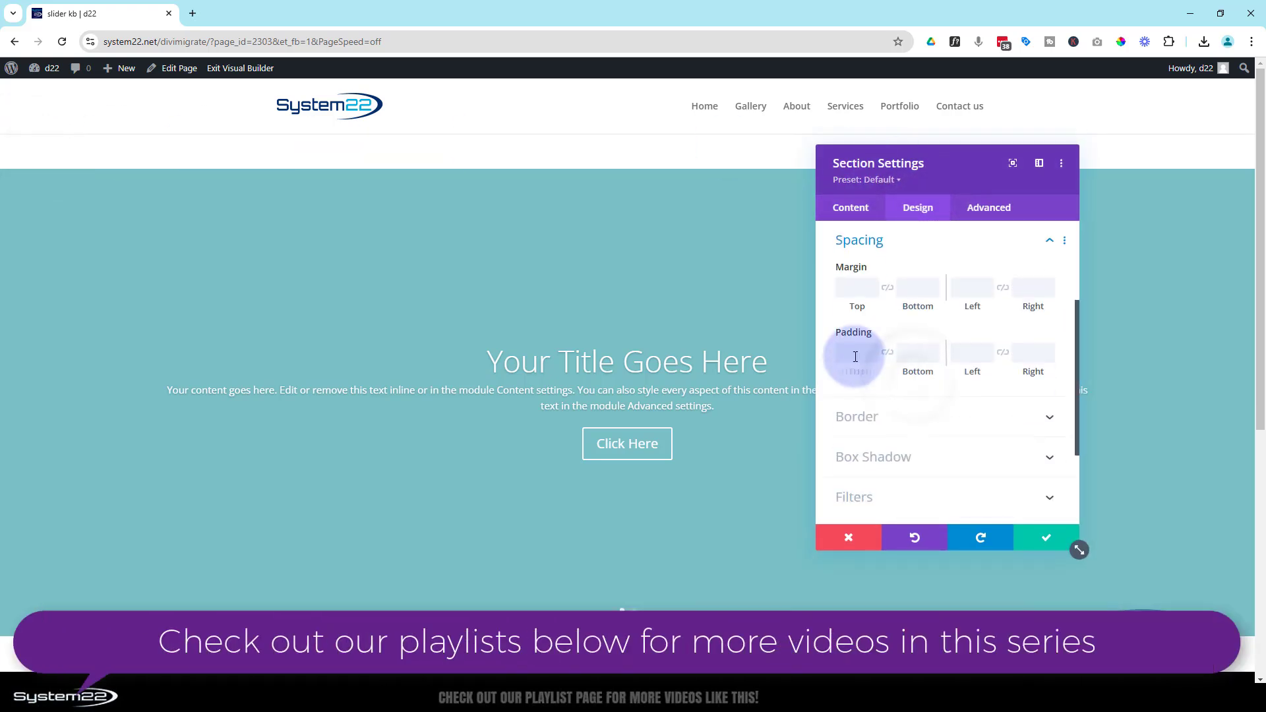
{"action": "type", "text": "0"}
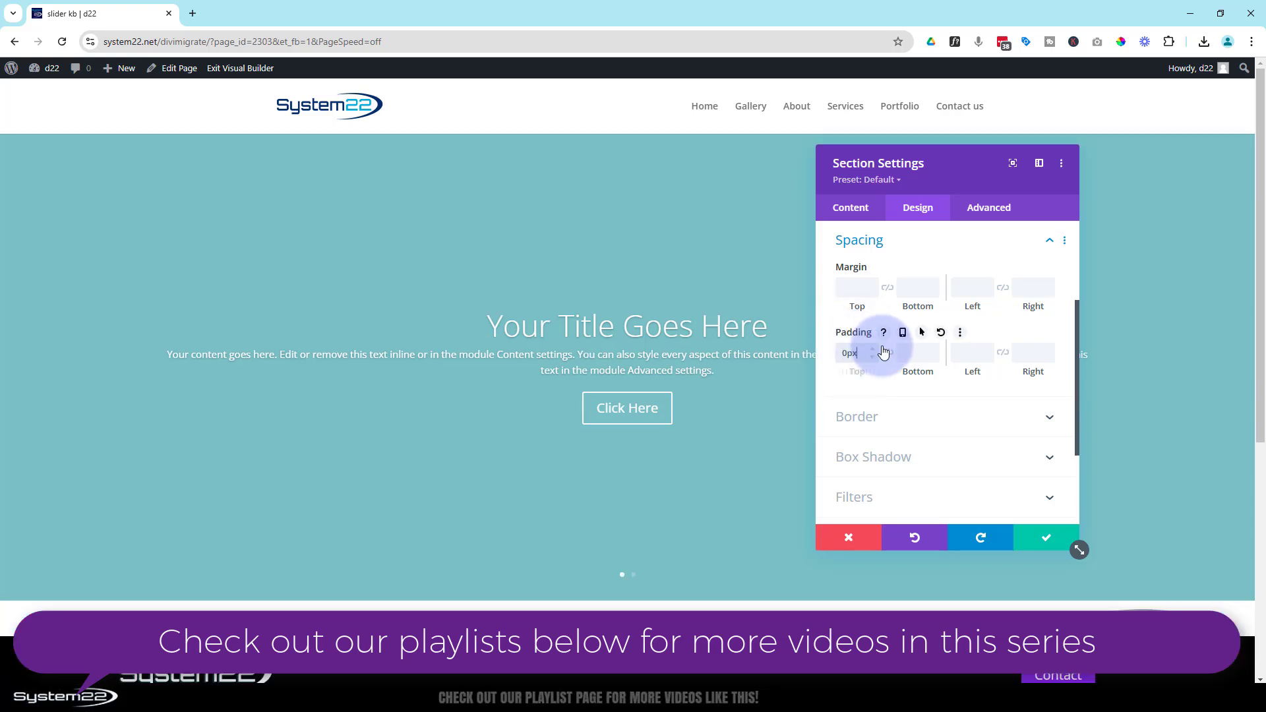
{"action": "left_click", "coordinate": [888, 353]}
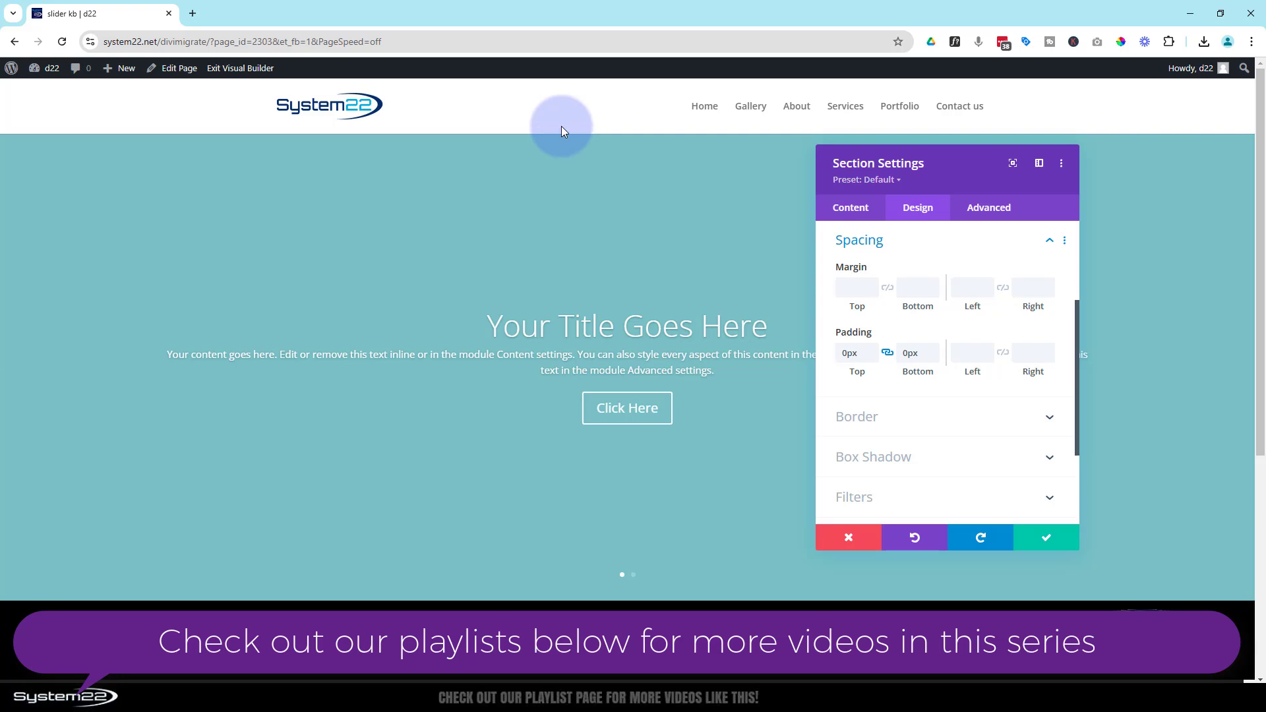
{"action": "left_click", "coordinate": [1049, 538]}
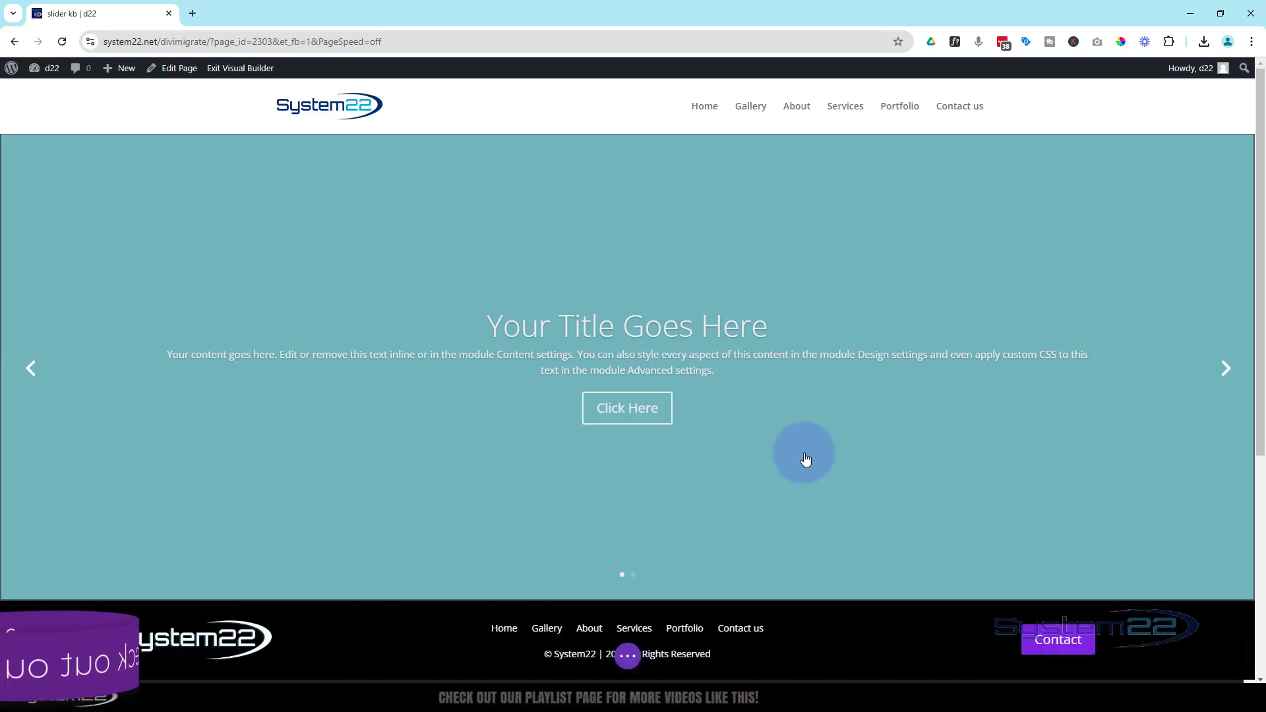
- Open the slider module's settings and delete its second slide
{"action": "left_click", "coordinate": [766, 430]}
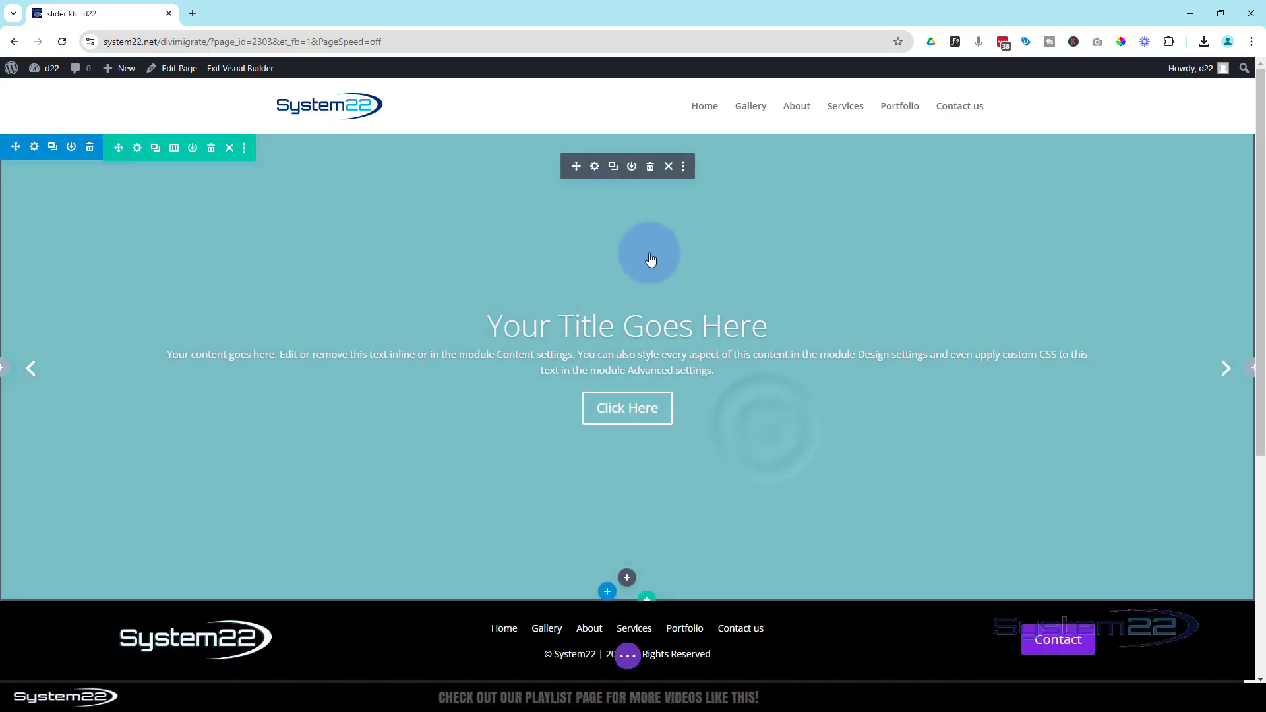
{"action": "left_click", "coordinate": [596, 171]}
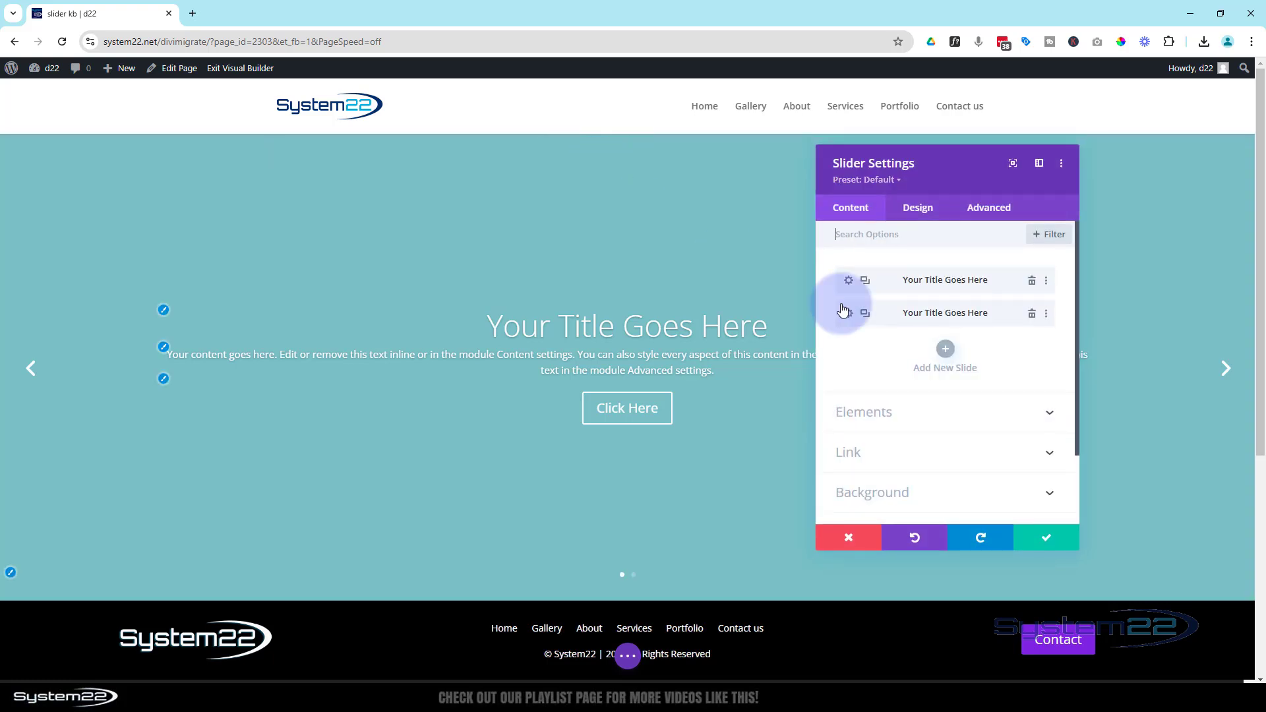
{"action": "left_click", "coordinate": [1033, 314]}
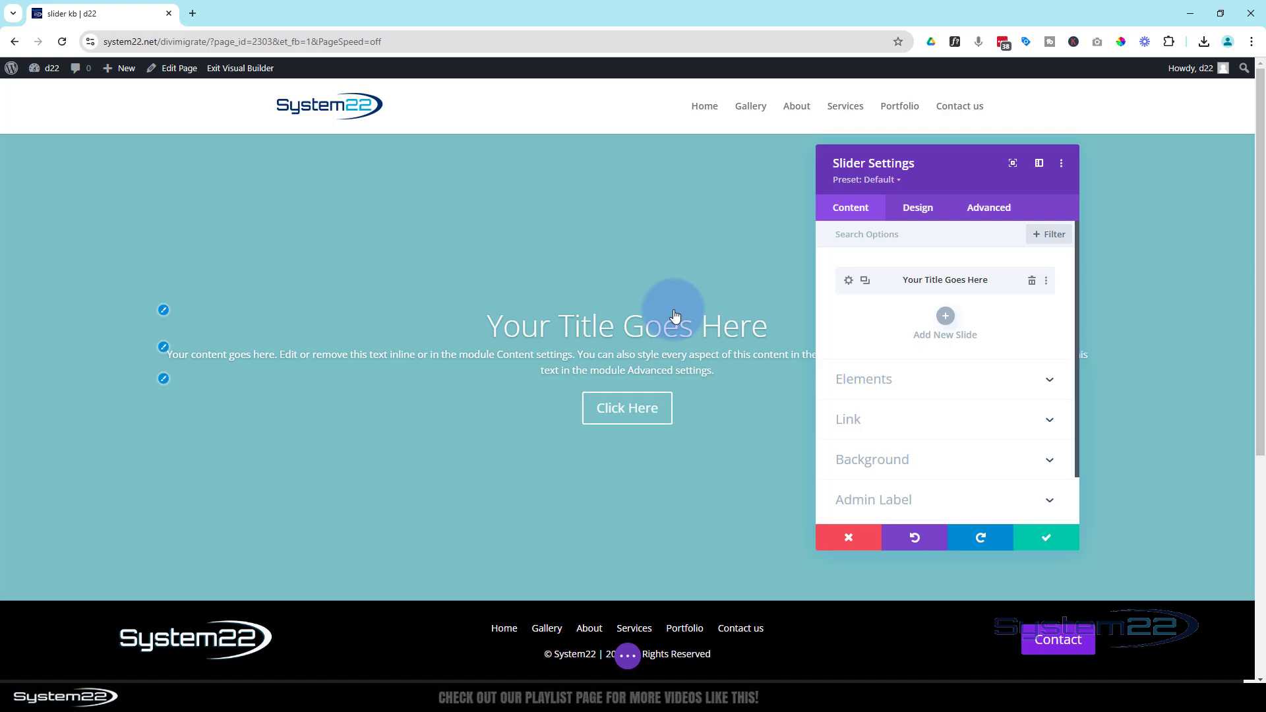
- Change the remaining slide's title to "First Title Goes Here" and its button text to "More Information"
{"action": "left_click", "coordinate": [849, 282]}
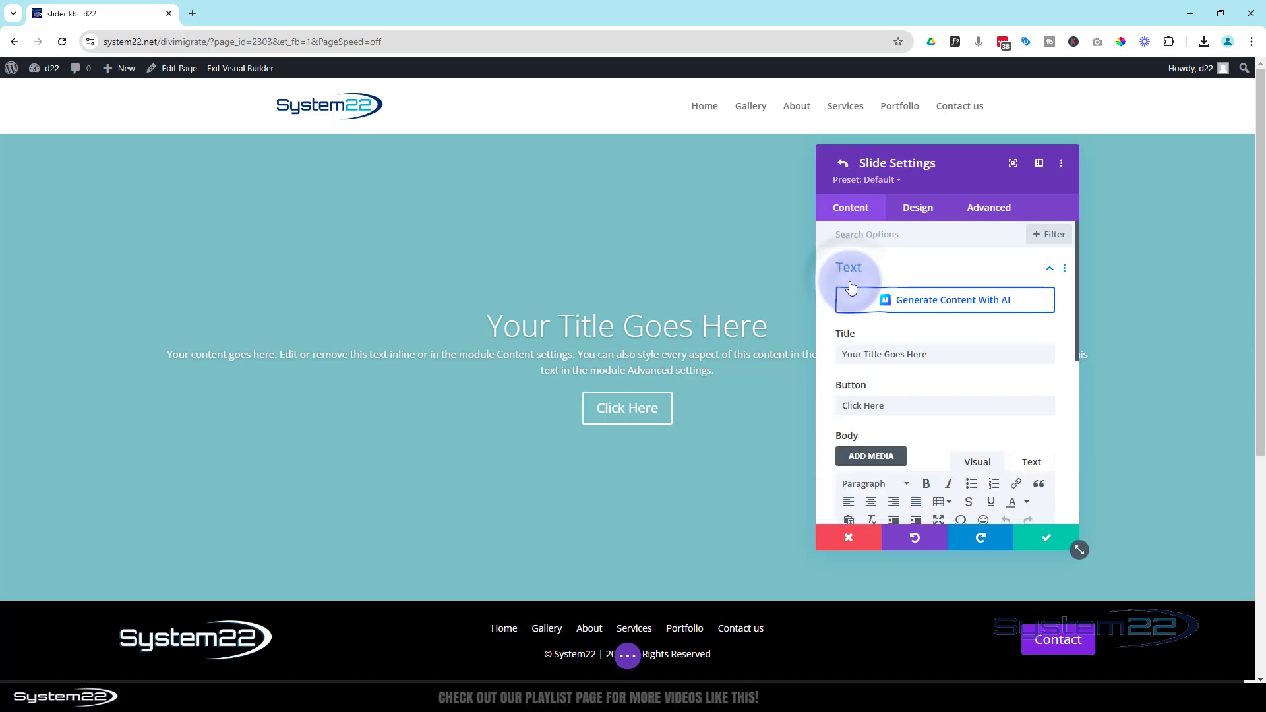
{"action": "left_click_drag", "start_coordinate": [863, 354], "coordinate": [810, 339]}
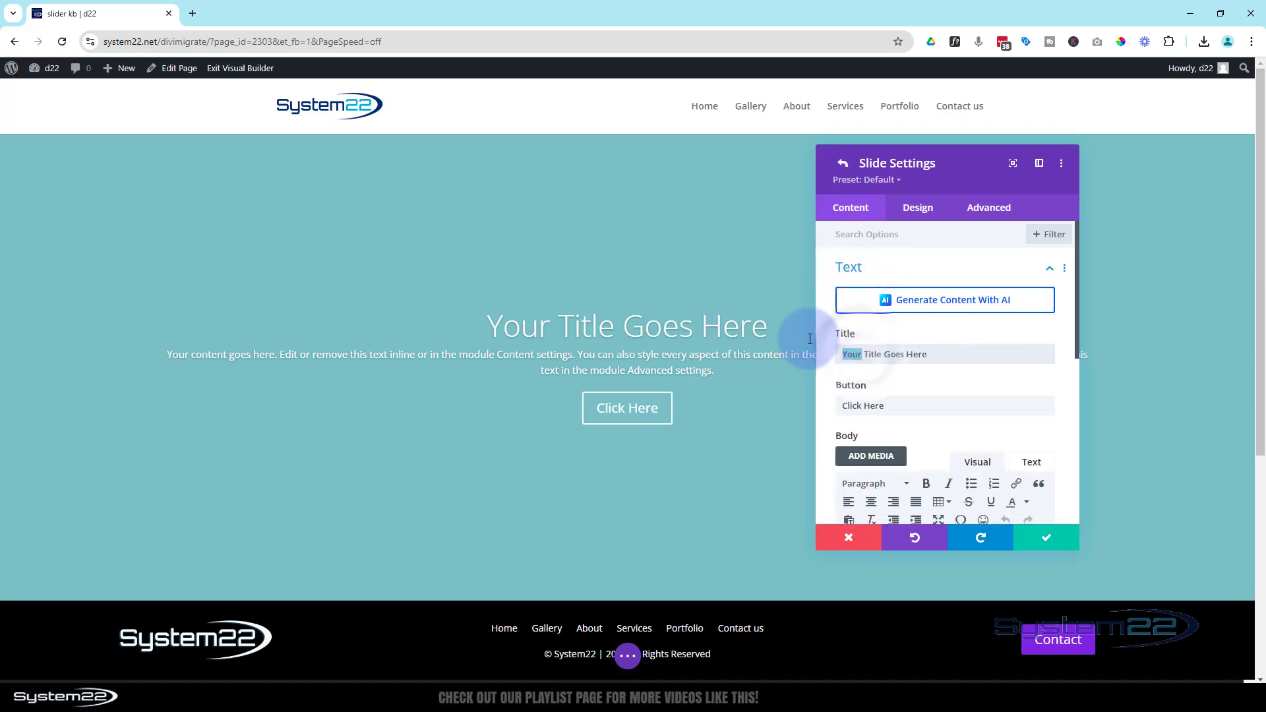
{"action": "type", "text": "First"}
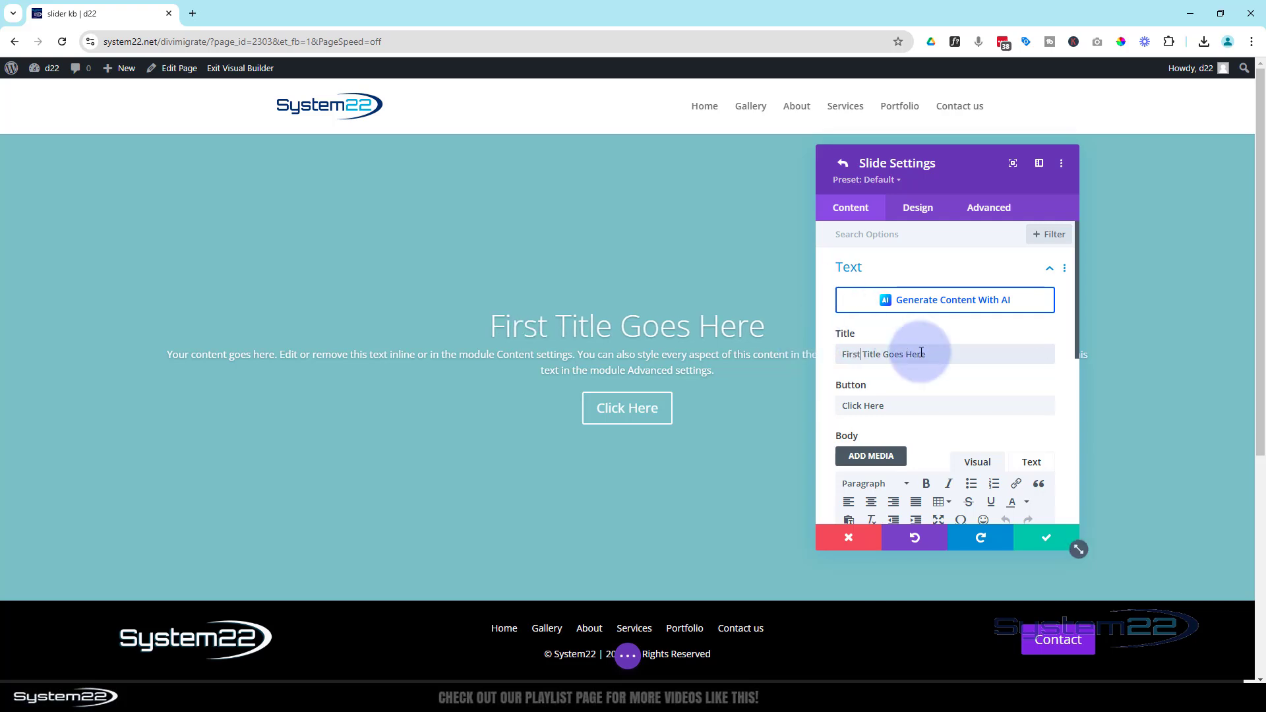
{"action": "scroll", "coordinate": [903, 341], "scroll_direction": "down", "scroll_amount": 1}
{"action": "left_click_drag", "start_coordinate": [895, 341], "coordinate": [880, 299]}
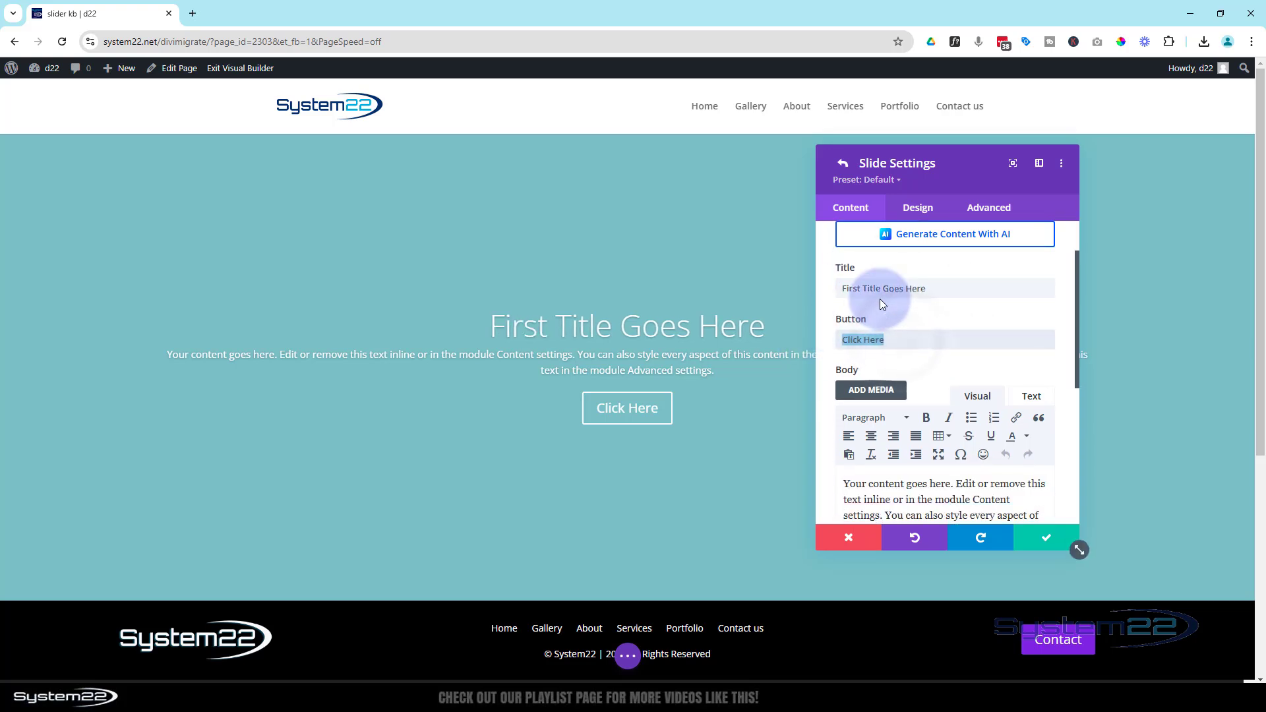
{"action": "type", "text": "More Informatio"}
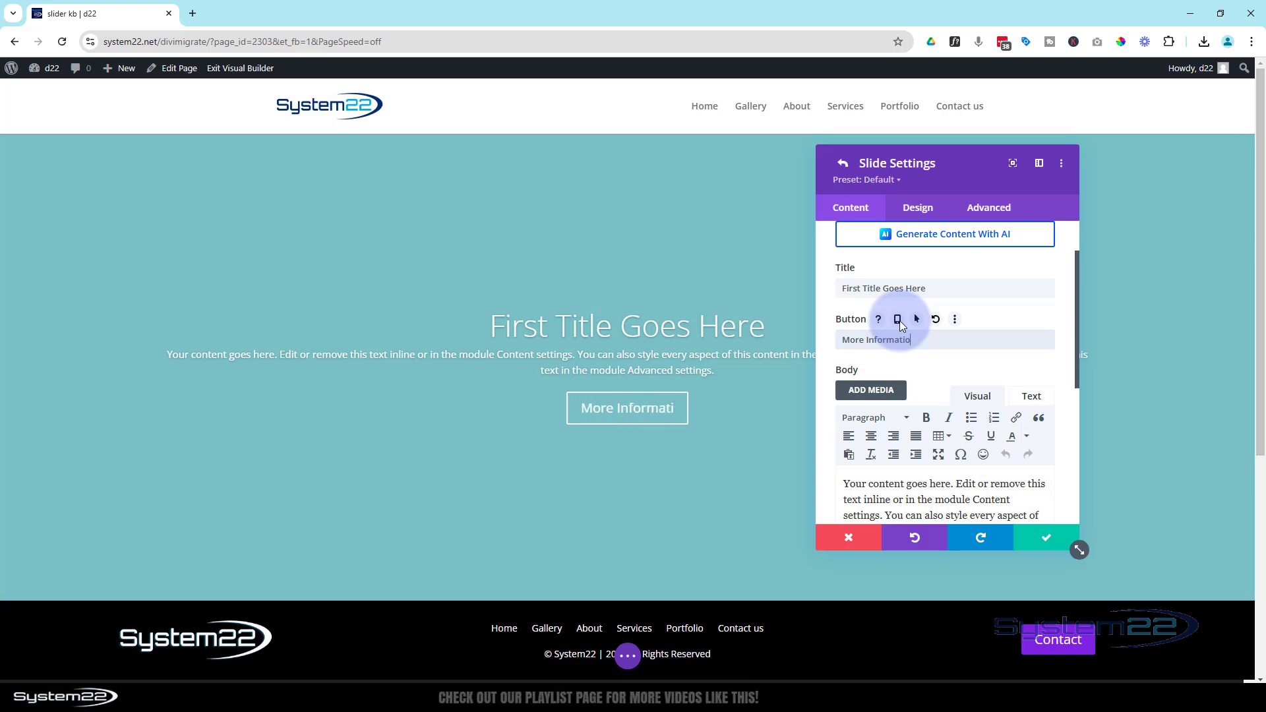
{"action": "type", "text": "n"}
- Break the slide's body text onto new lines after "module Content settings." and before "CSS to this text"
{"action": "scroll", "coordinate": [910, 324], "scroll_direction": "down", "scroll_amount": 1}
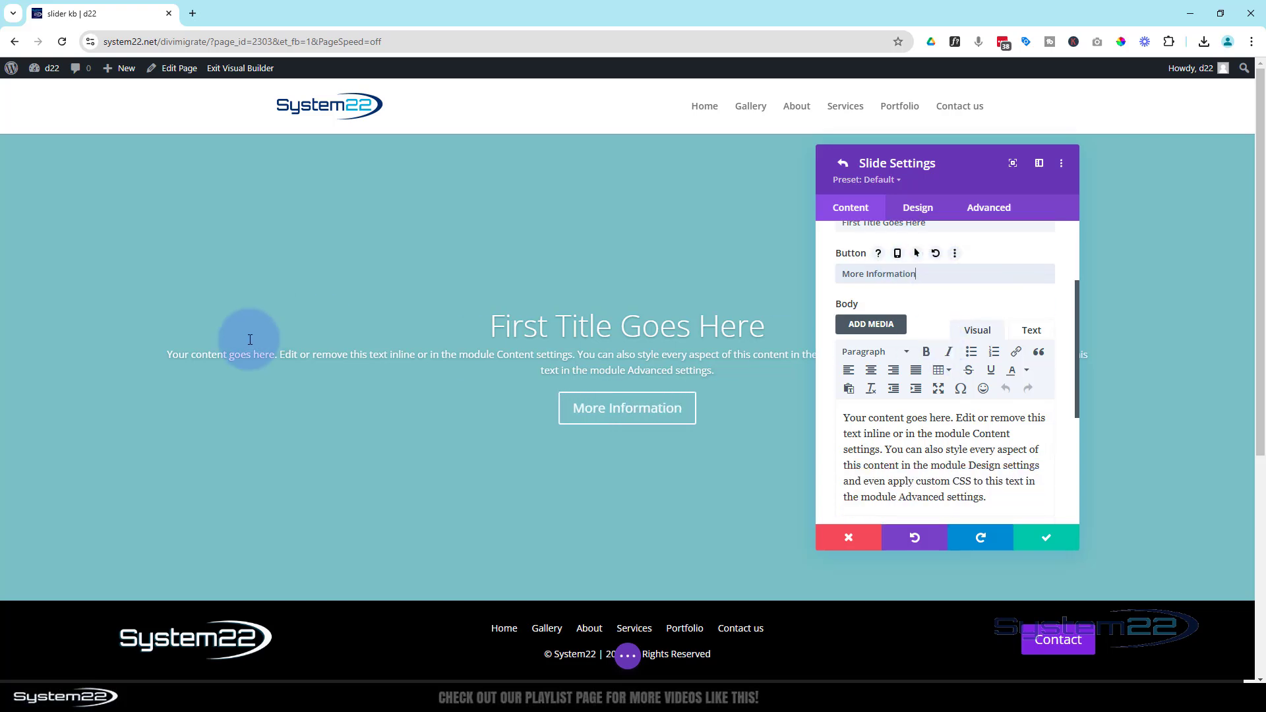
{"action": "scroll", "coordinate": [942, 390], "scroll_direction": "down", "scroll_amount": 1}
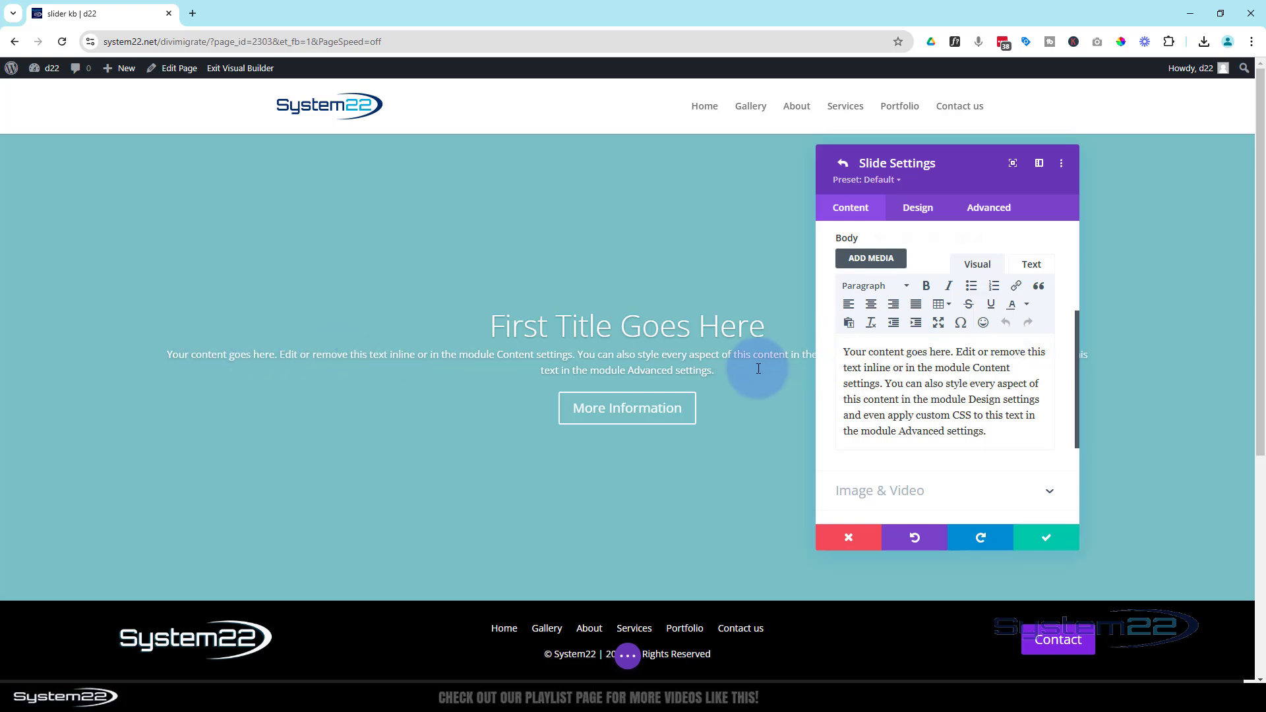
{"action": "left_click", "coordinate": [885, 383]}
{"action": "key", "text": "Return"}
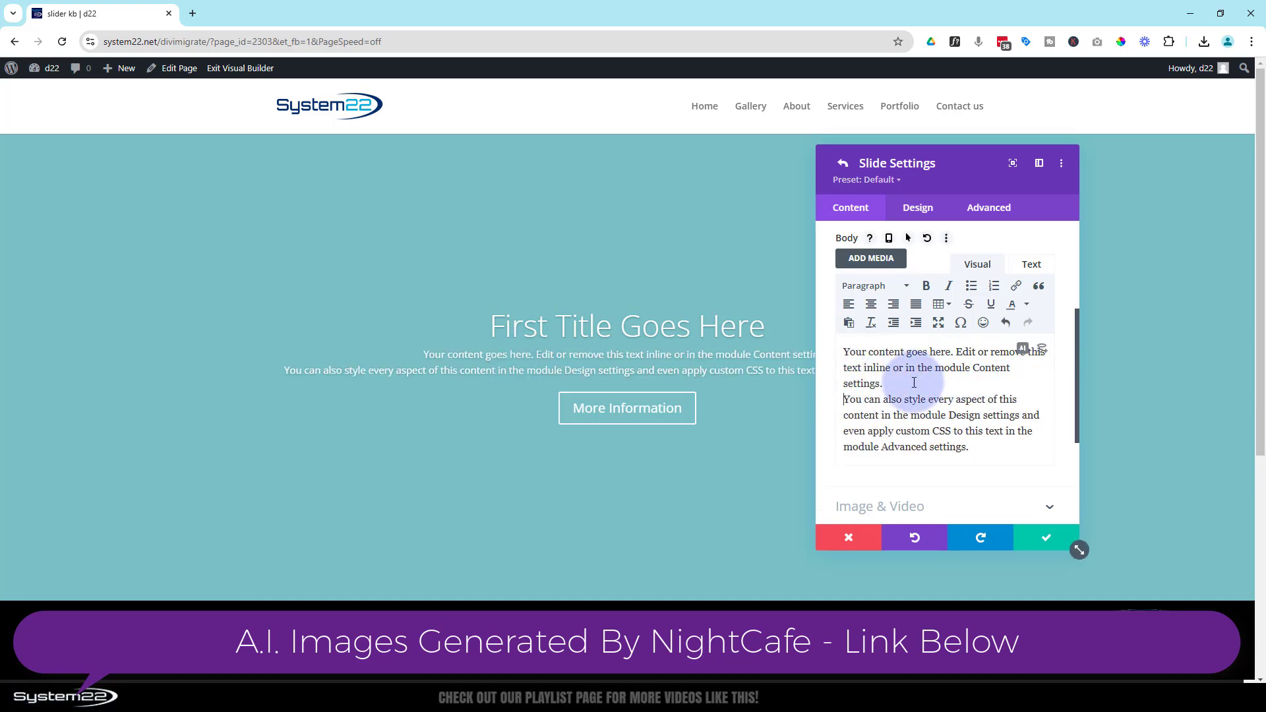
{"action": "left_click", "coordinate": [935, 420]}
{"action": "key", "text": "Return"}
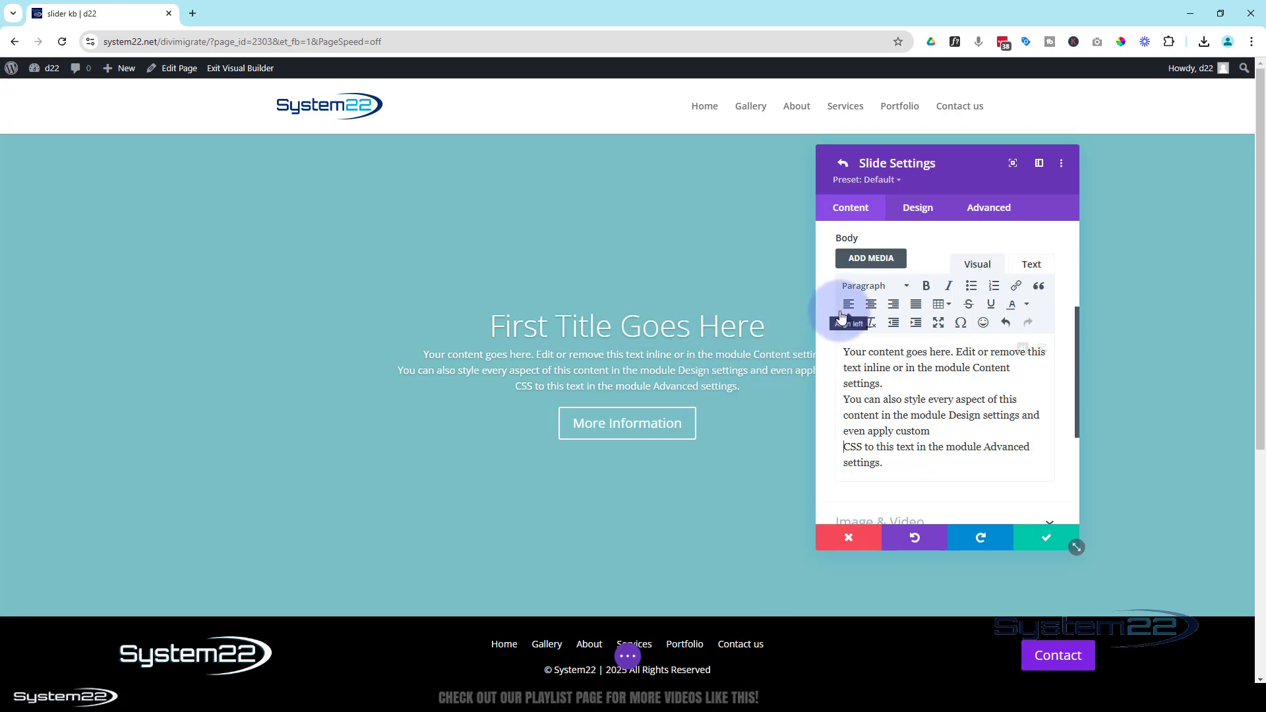
- Align the slide's text to the left in its design settings
{"action": "left_click", "coordinate": [924, 215]}
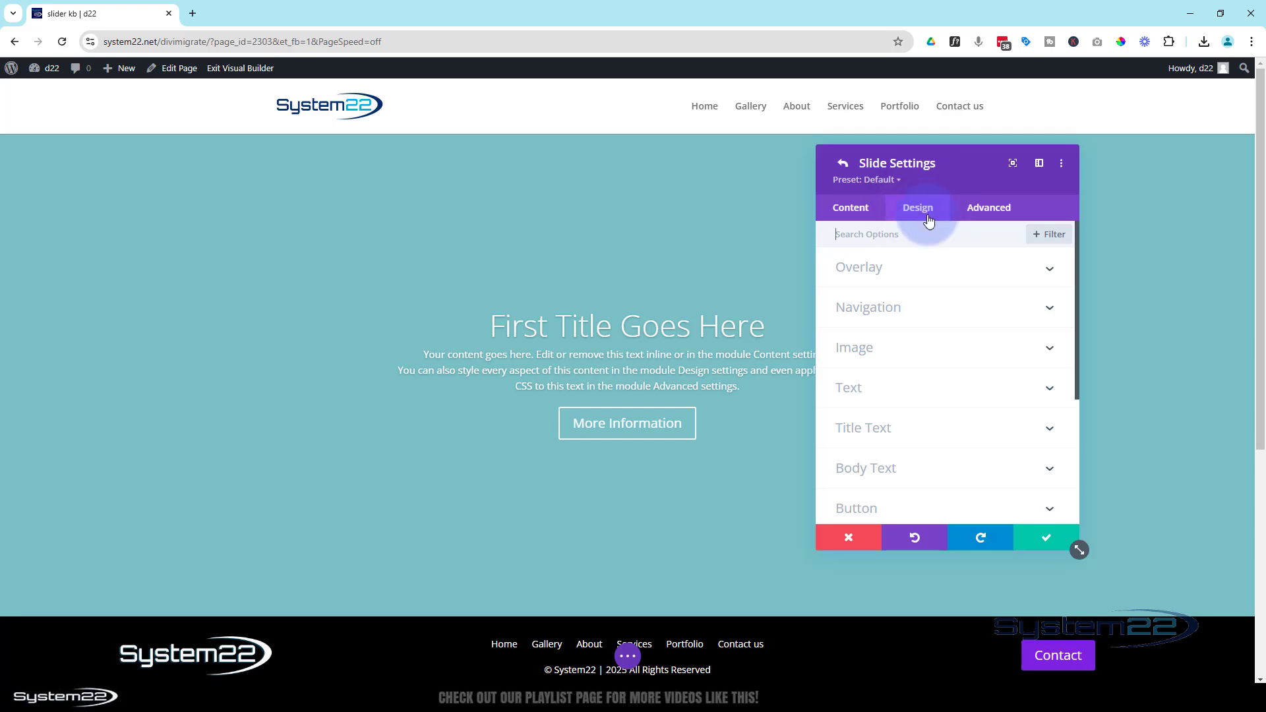
{"action": "left_click", "coordinate": [927, 387]}
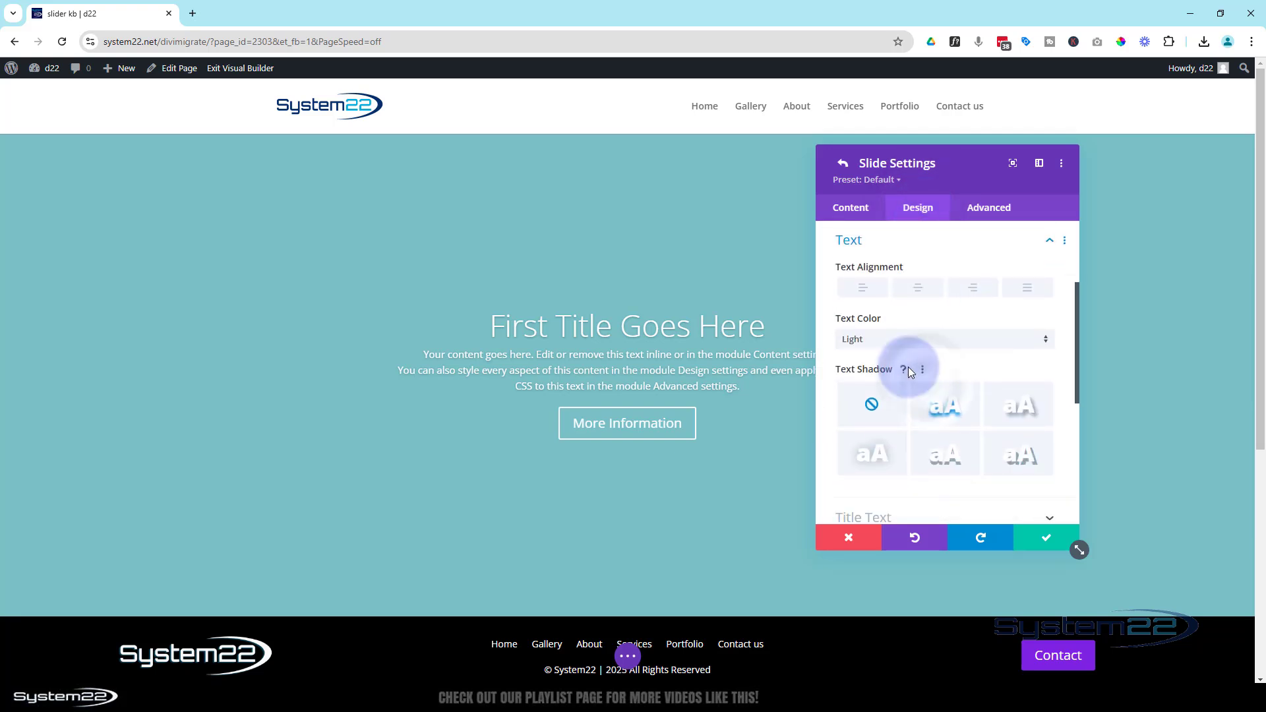
{"action": "left_click", "coordinate": [862, 290]}
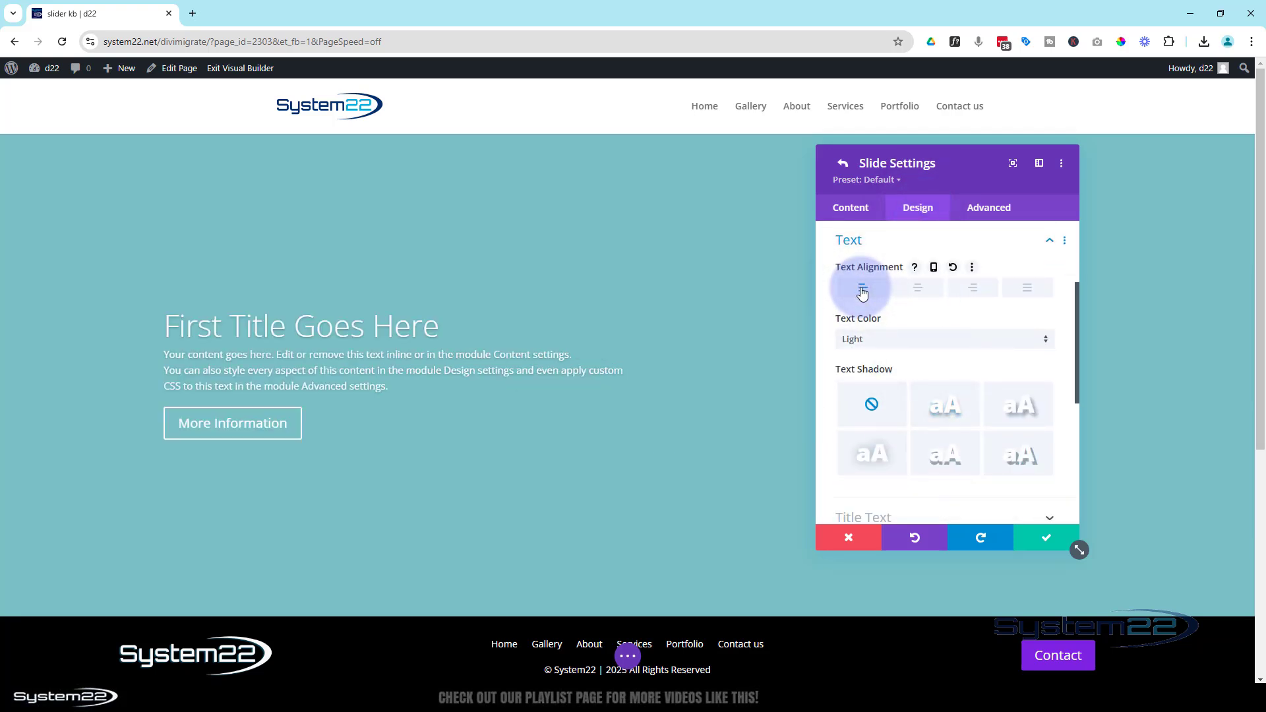
{"action": "left_click", "coordinate": [888, 245]}
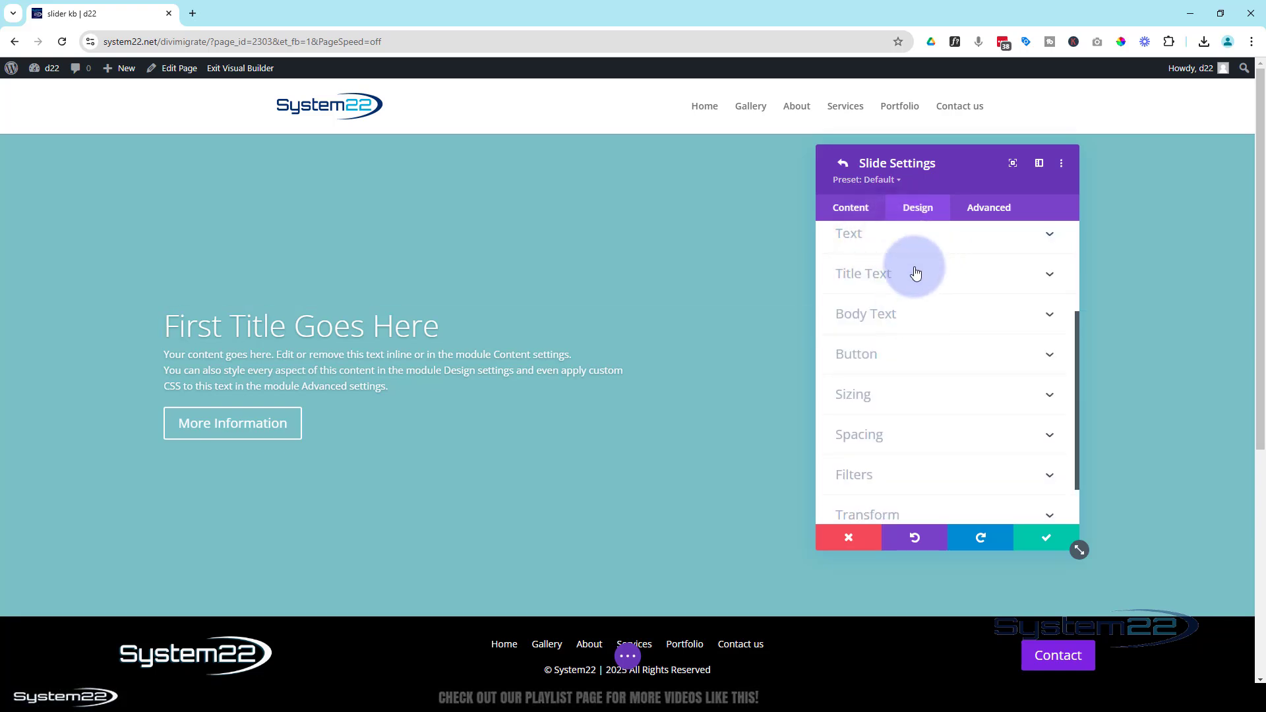
- Style the slide title with the Abel font, uppercase letters and Bold weight
{"action": "left_click", "coordinate": [899, 275]}
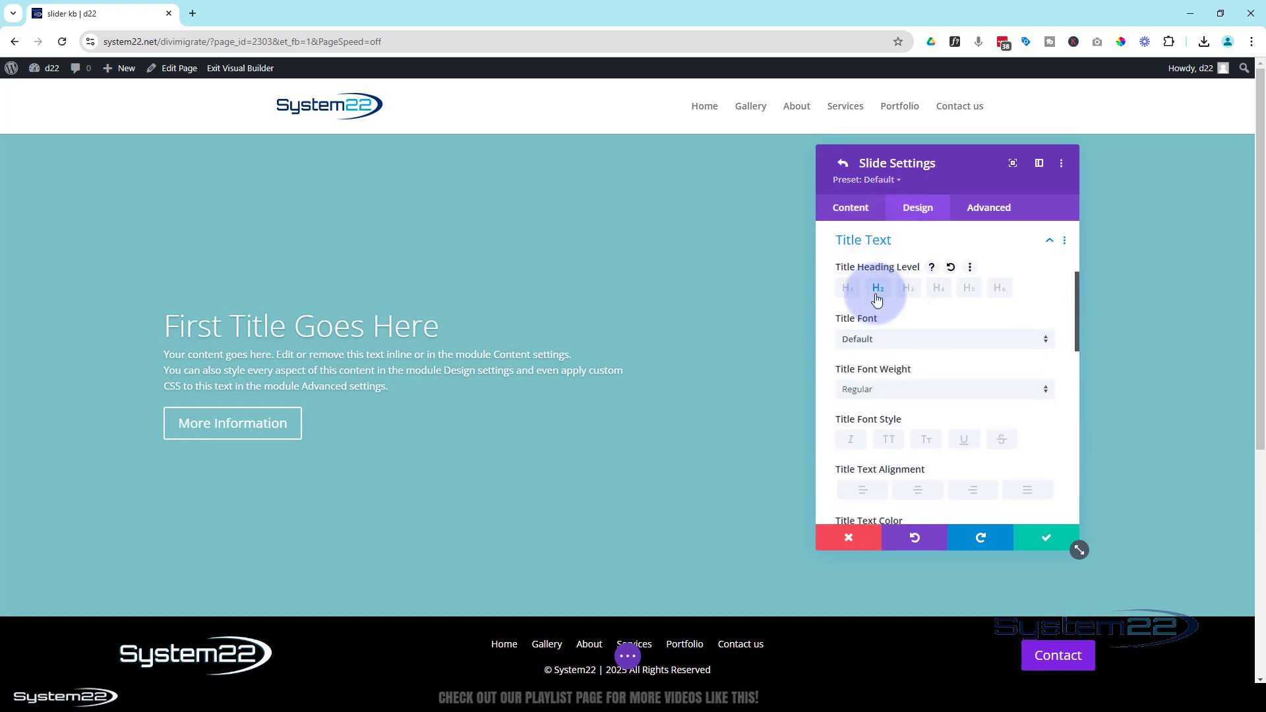
{"action": "left_click", "coordinate": [914, 339]}
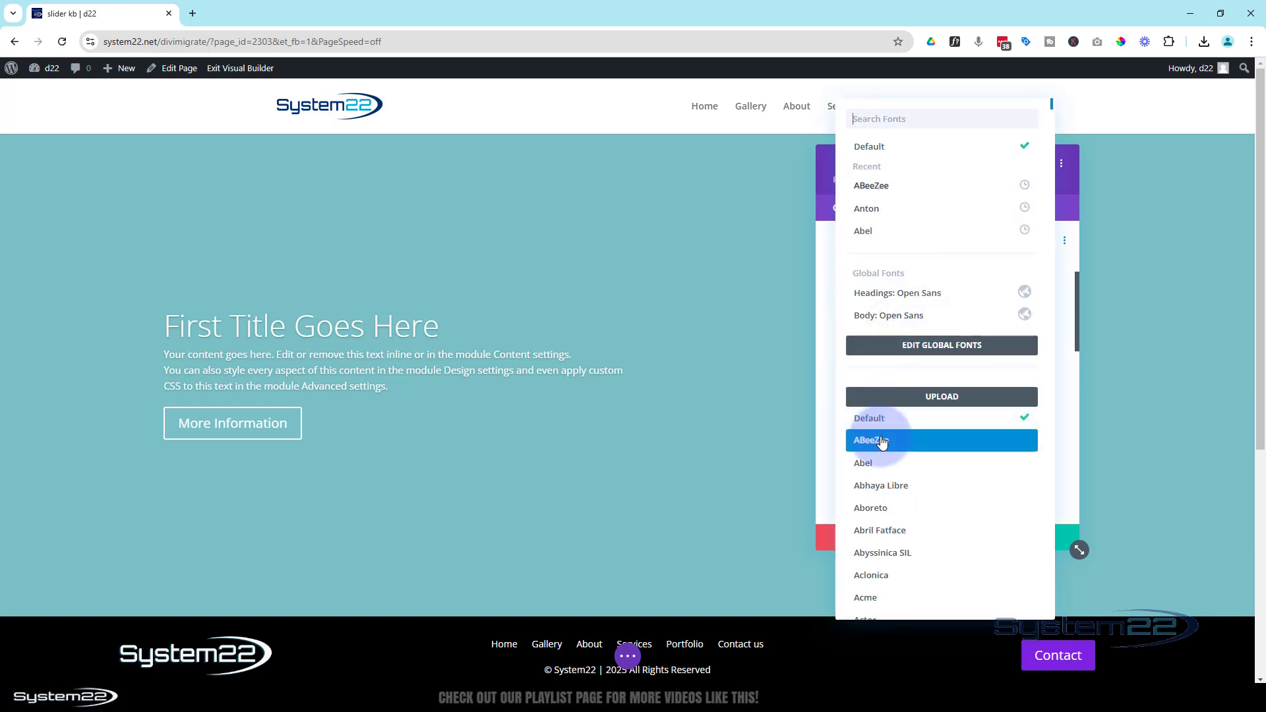
{"action": "left_click", "coordinate": [871, 466]}
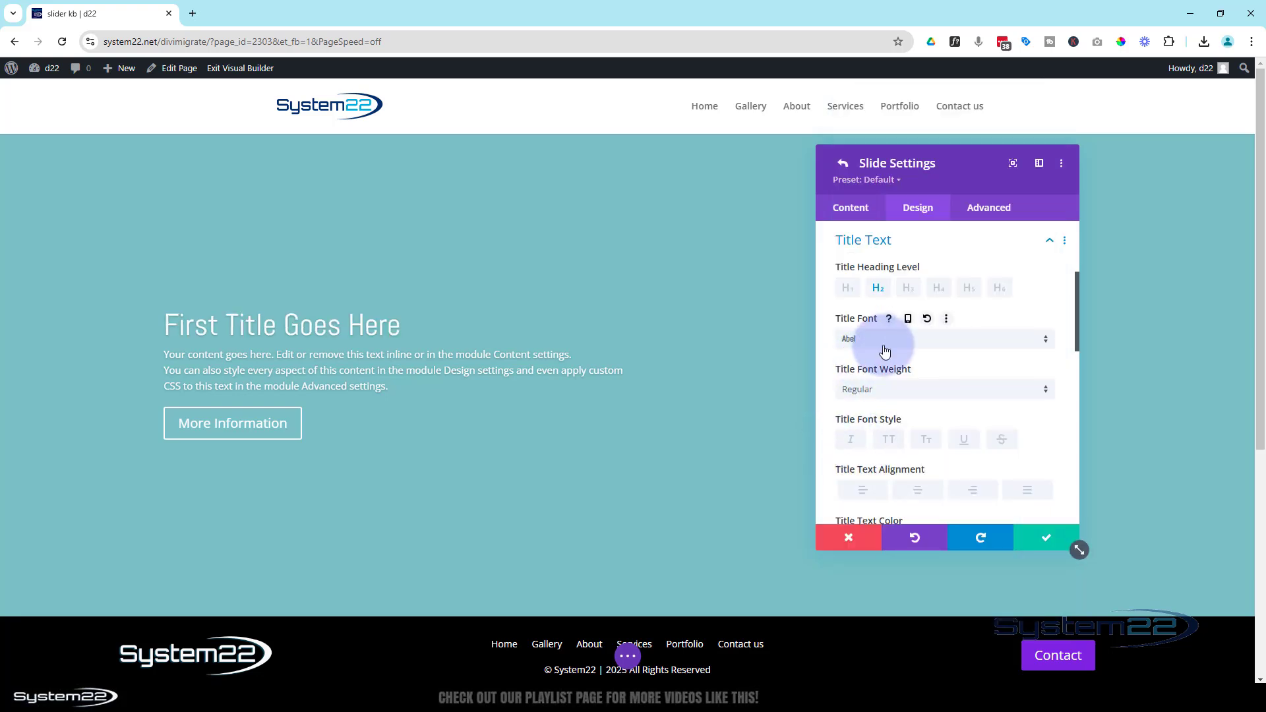
{"action": "left_click", "coordinate": [887, 444]}
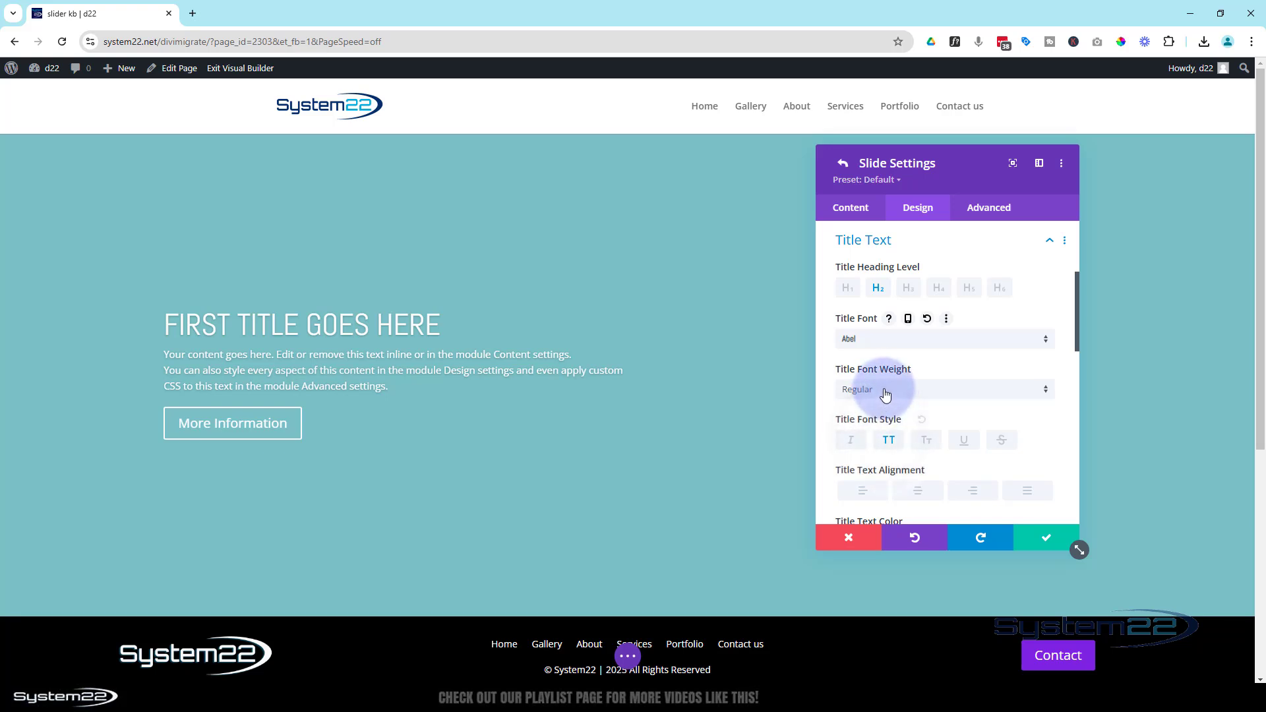
{"action": "left_click", "coordinate": [885, 391]}
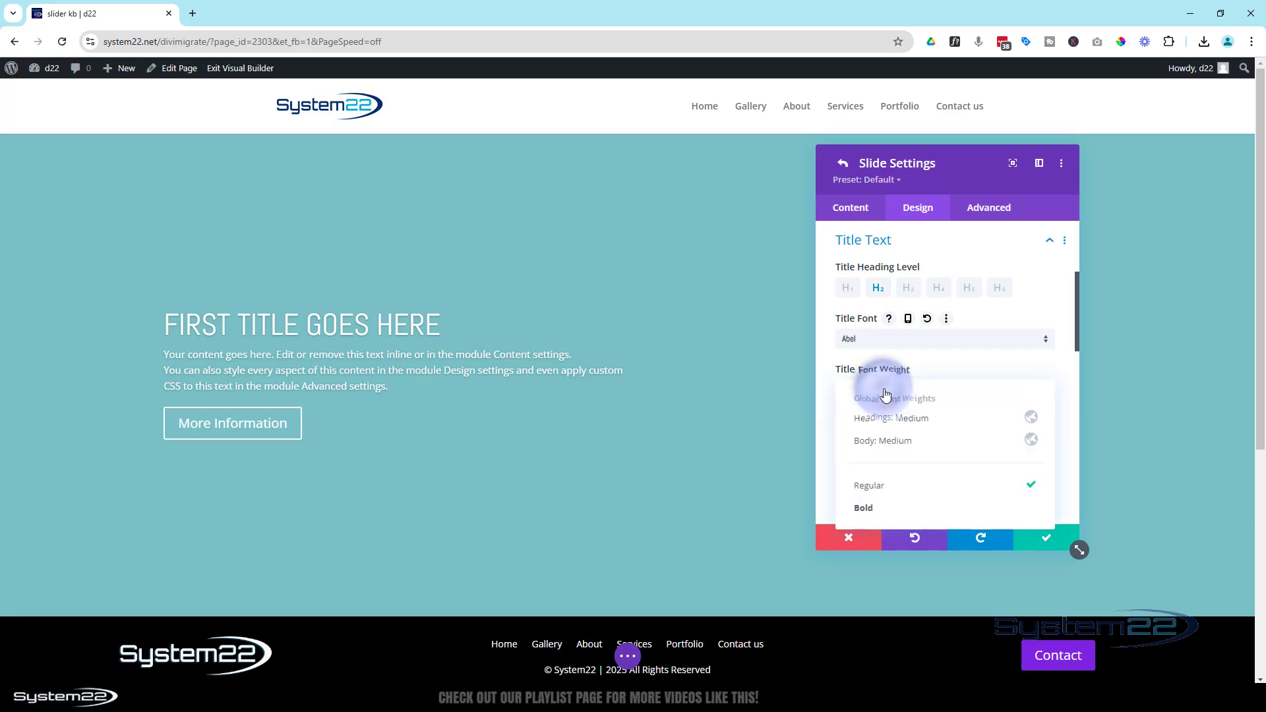
{"action": "left_click", "coordinate": [870, 508]}
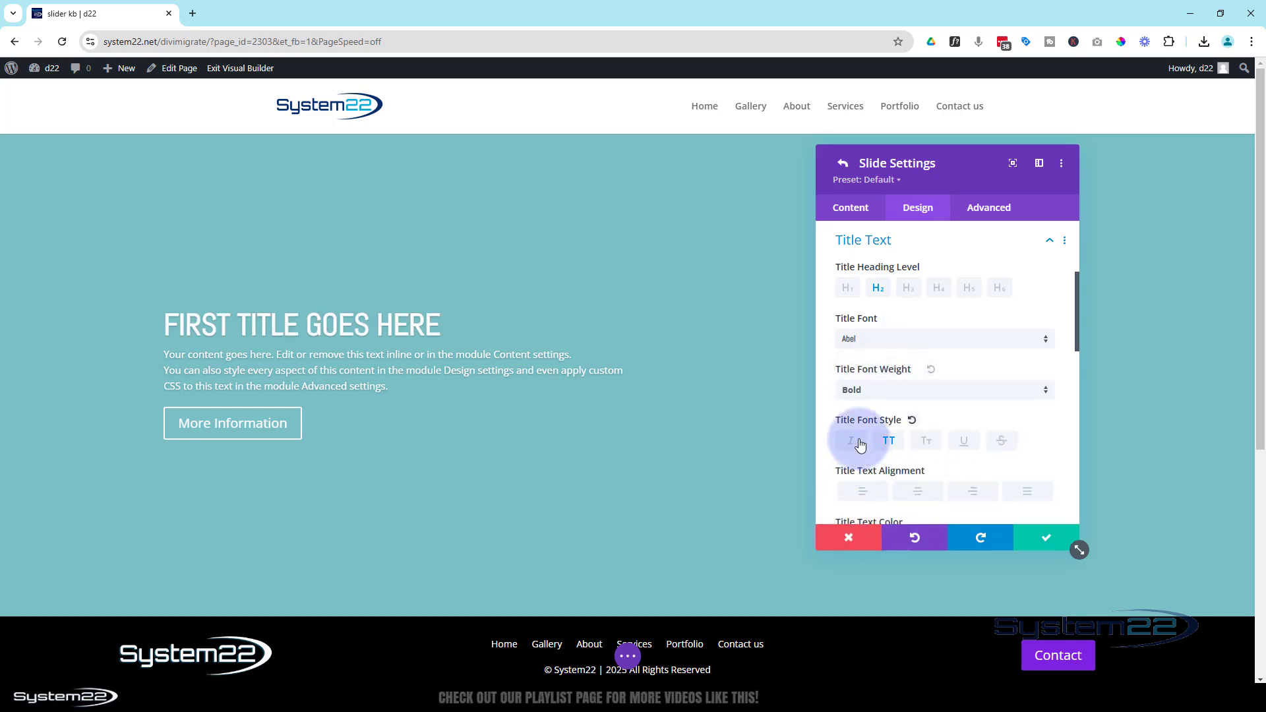
- Set the slide's title text size to 66px for desktop
{"action": "scroll", "coordinate": [861, 443], "scroll_direction": "down", "scroll_amount": 2}
{"action": "scroll", "coordinate": [861, 443], "scroll_direction": "down", "scroll_amount": 1}
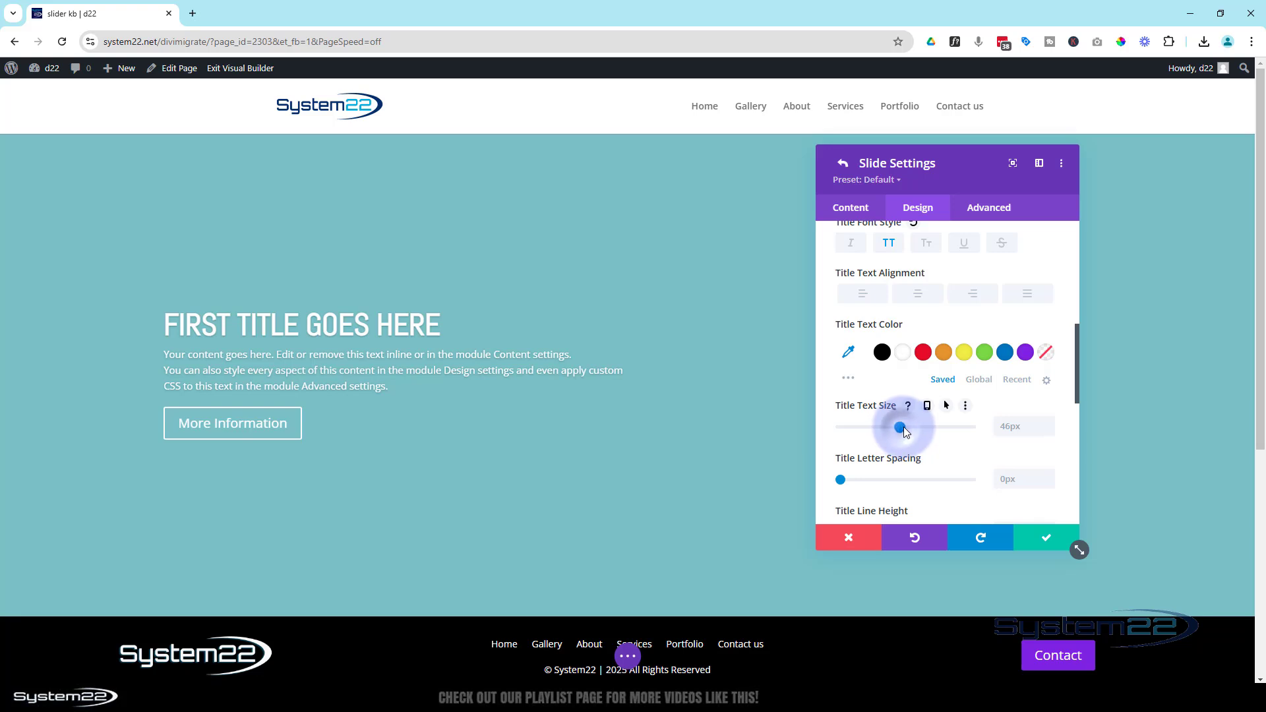
{"action": "left_click_drag", "start_coordinate": [905, 432], "coordinate": [927, 422]}
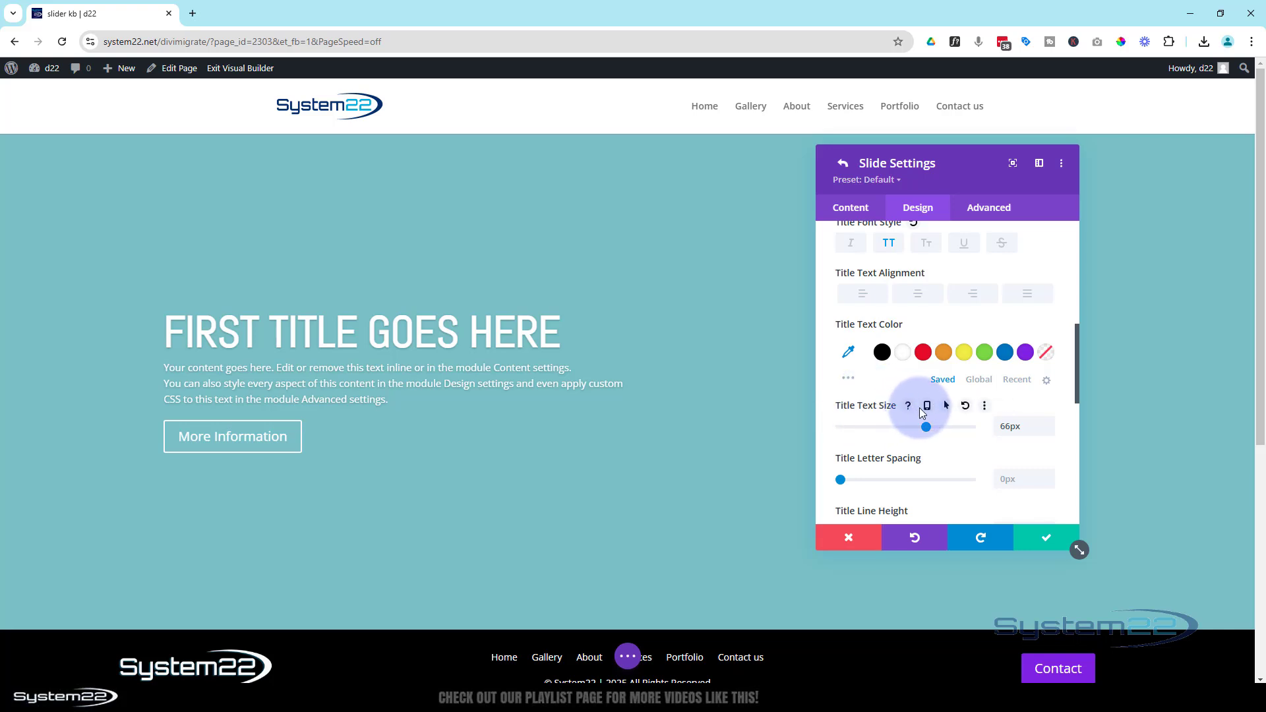
- Enable responsive values for the title text size and set the tablet size to 56px
{"action": "left_click", "coordinate": [928, 409]}
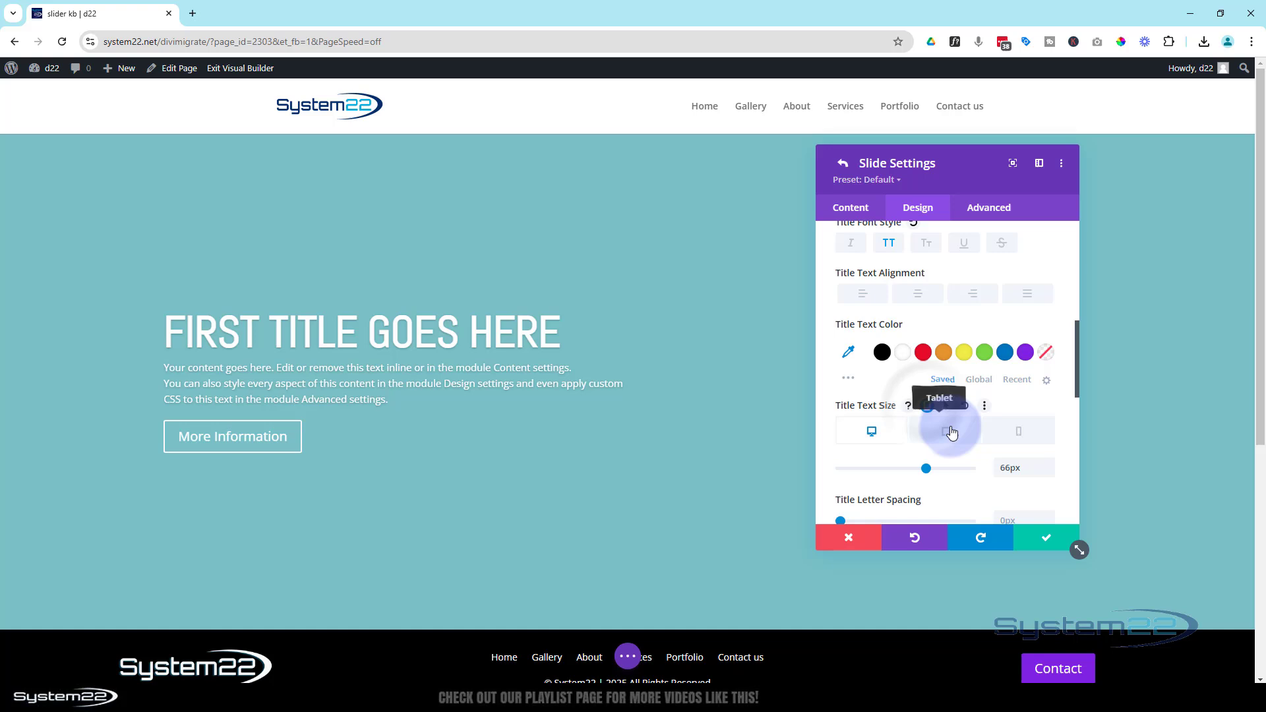
{"action": "left_click", "coordinate": [954, 434]}
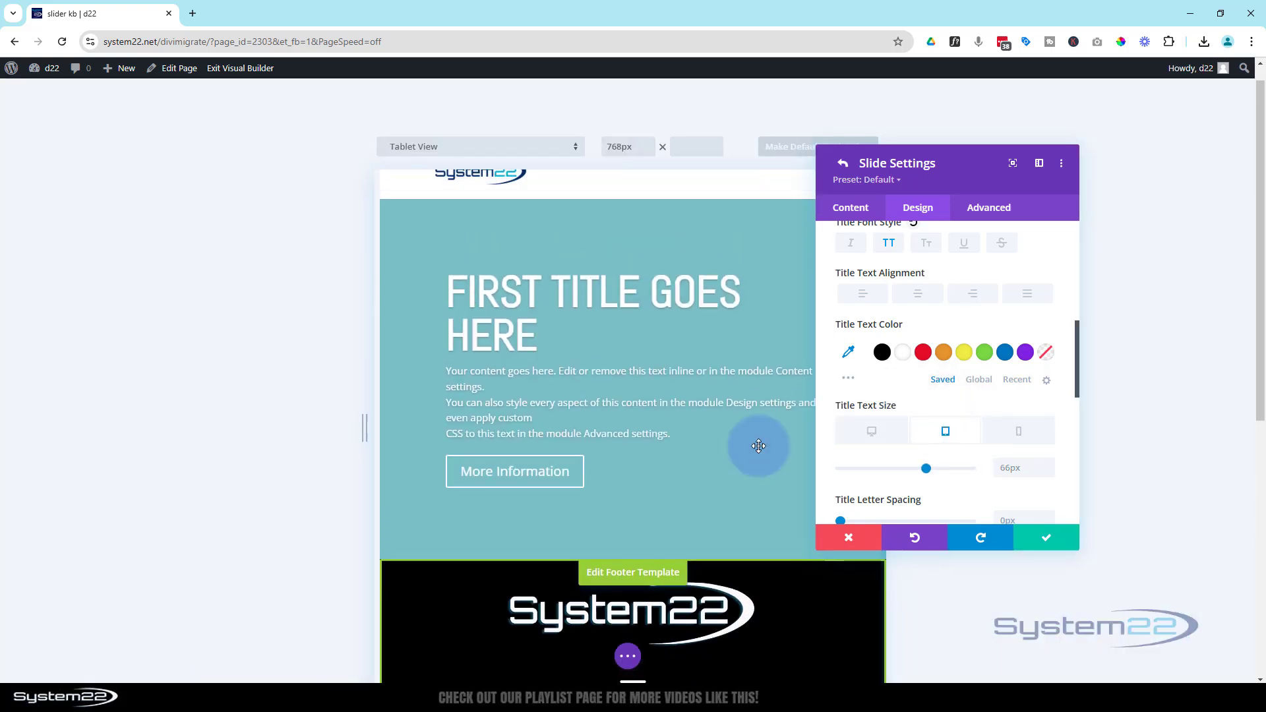
{"action": "left_click", "coordinate": [924, 468]}
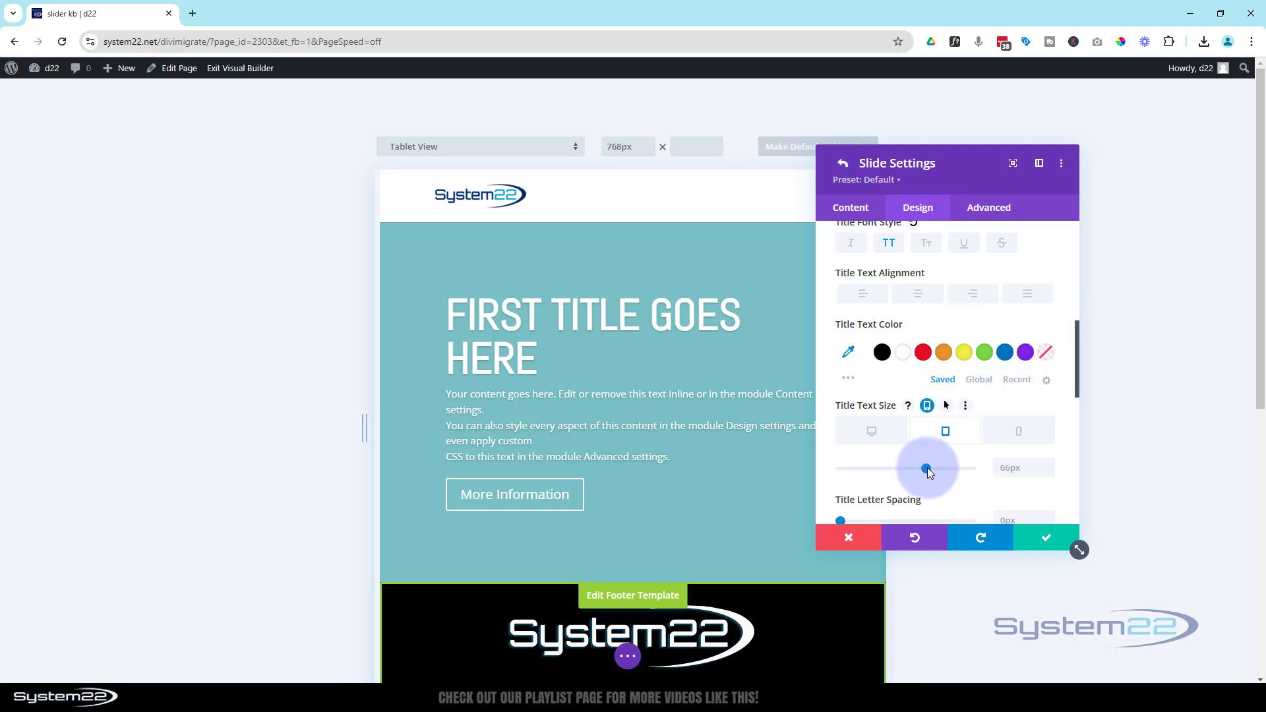
{"action": "left_click_drag", "start_coordinate": [923, 471], "coordinate": [916, 472]}
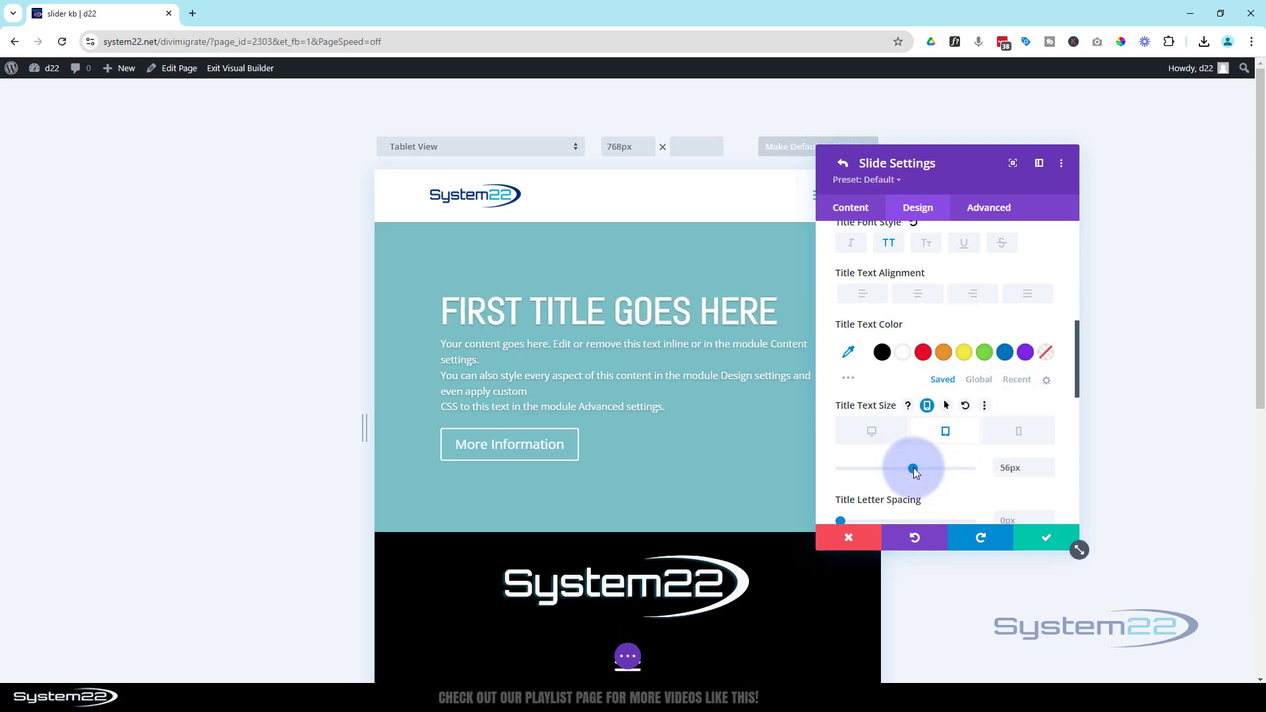
- Set the title text size to 45px for phone and return to the desktop view
{"action": "left_click", "coordinate": [1014, 439]}
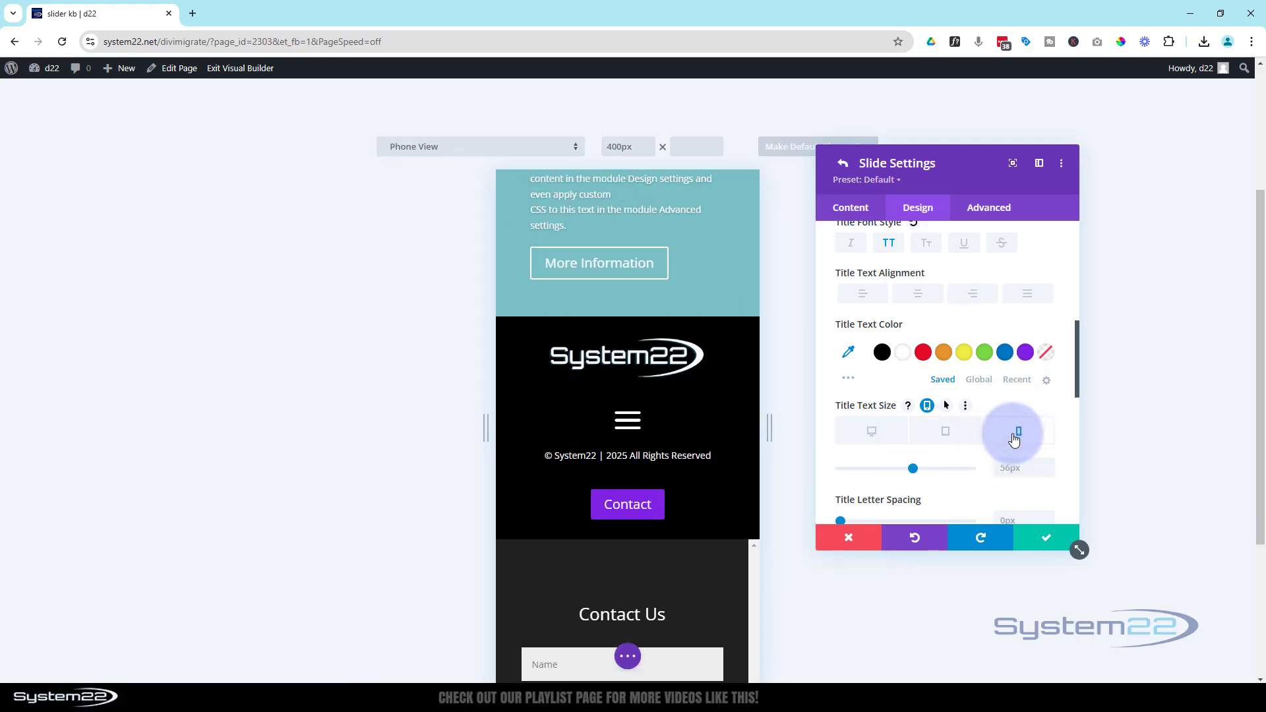
{"action": "scroll", "coordinate": [687, 432], "scroll_direction": "up", "scroll_amount": 2}
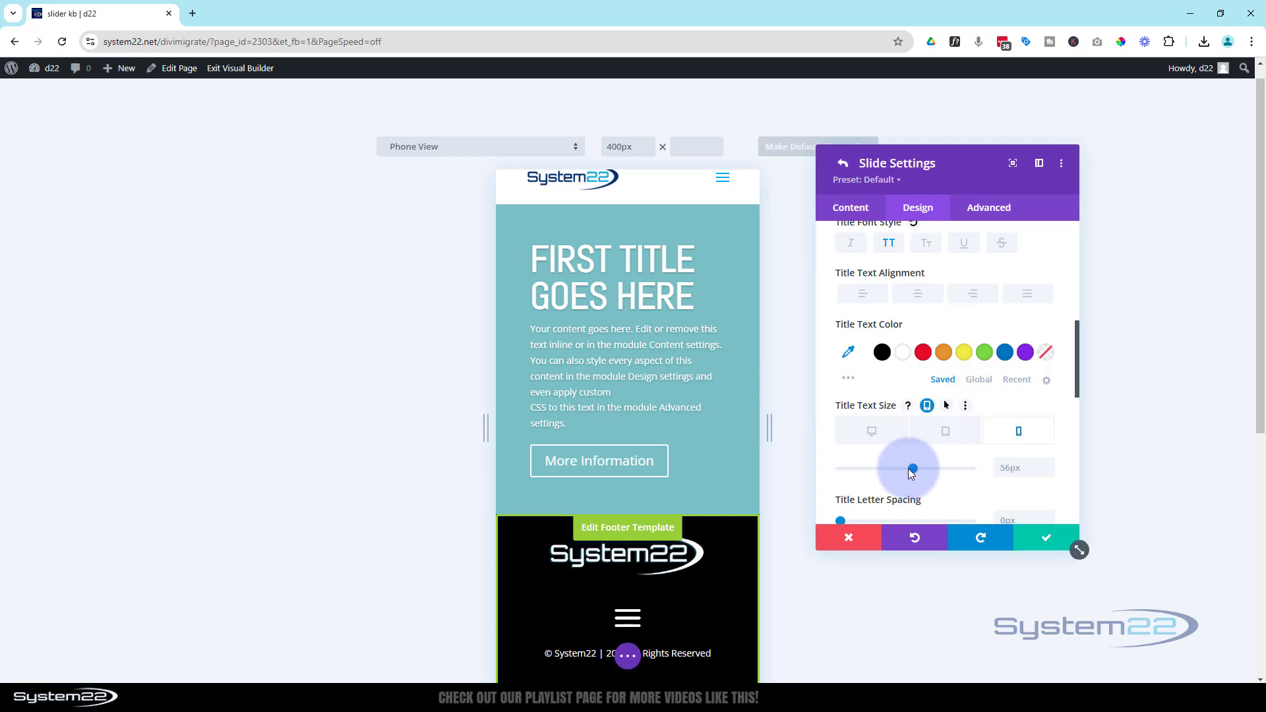
{"action": "left_click_drag", "start_coordinate": [911, 472], "coordinate": [901, 475]}
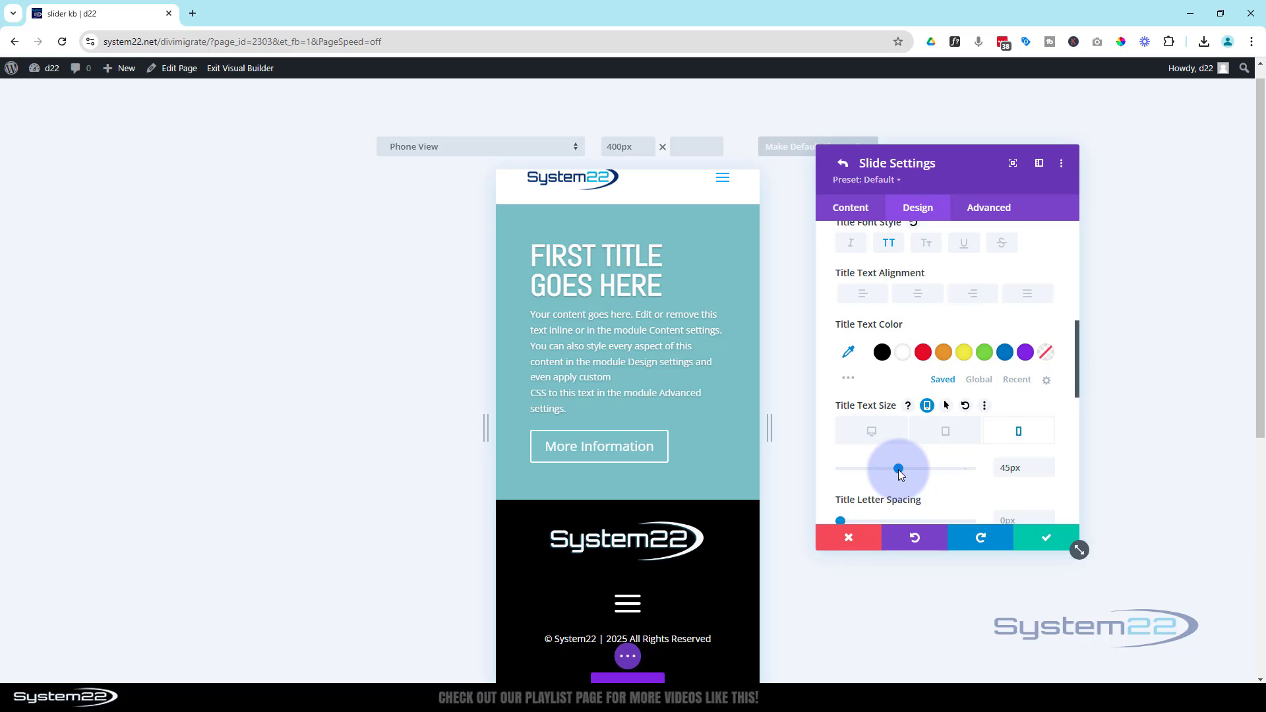
{"action": "scroll", "coordinate": [890, 422], "scroll_direction": "down", "scroll_amount": 1}
{"action": "left_click", "coordinate": [873, 369]}
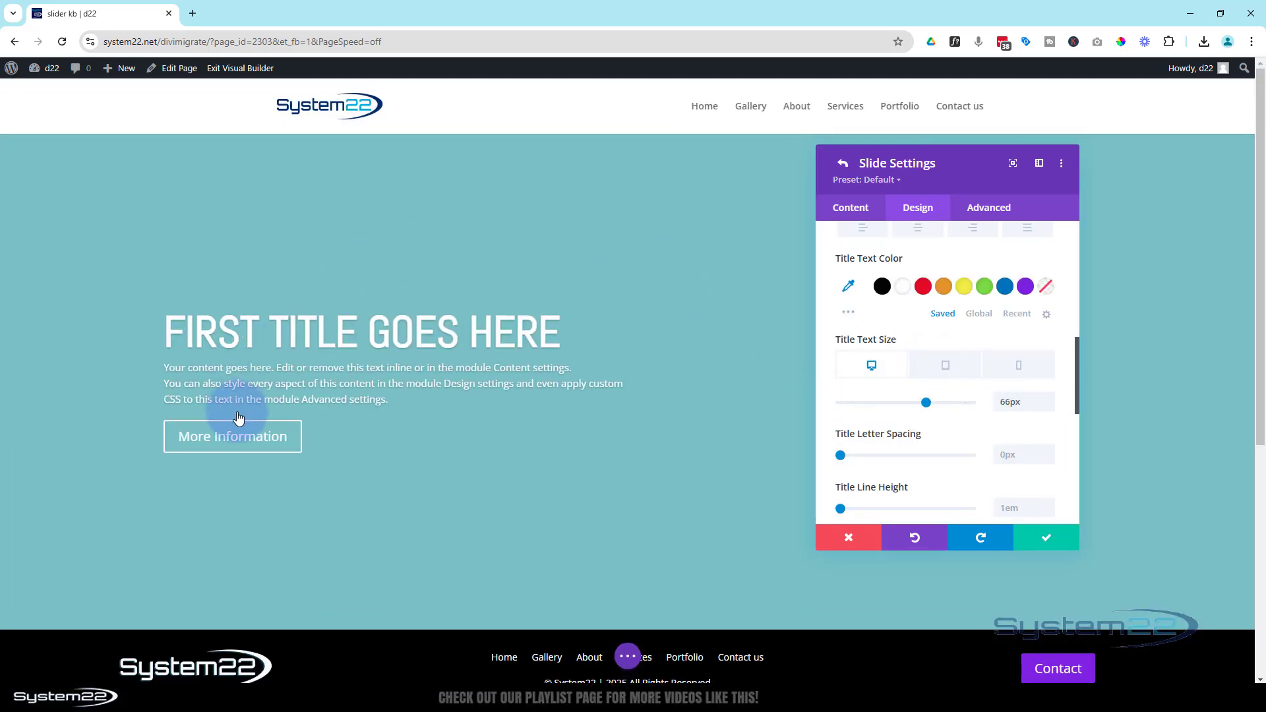
- Set the media library picture of the white robot working at a computer as the first slide's background image and save the slide
{"action": "left_click", "coordinate": [841, 209]}
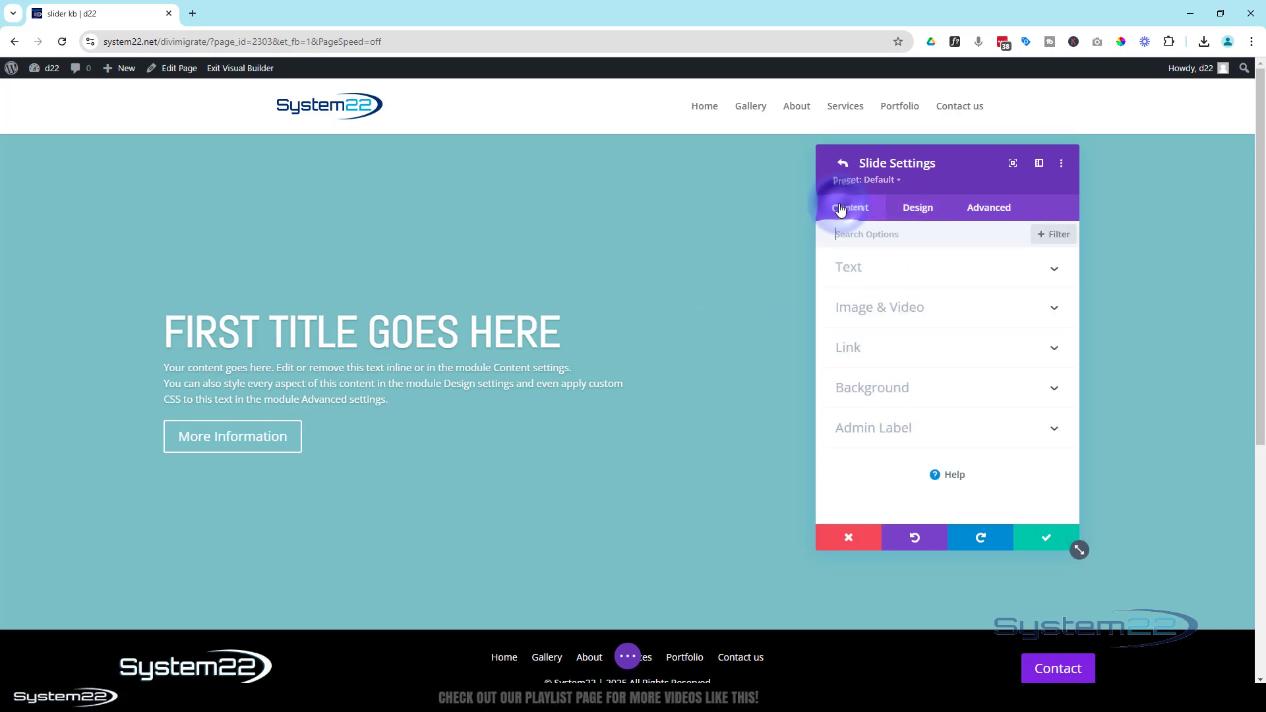
{"action": "left_click", "coordinate": [884, 398]}
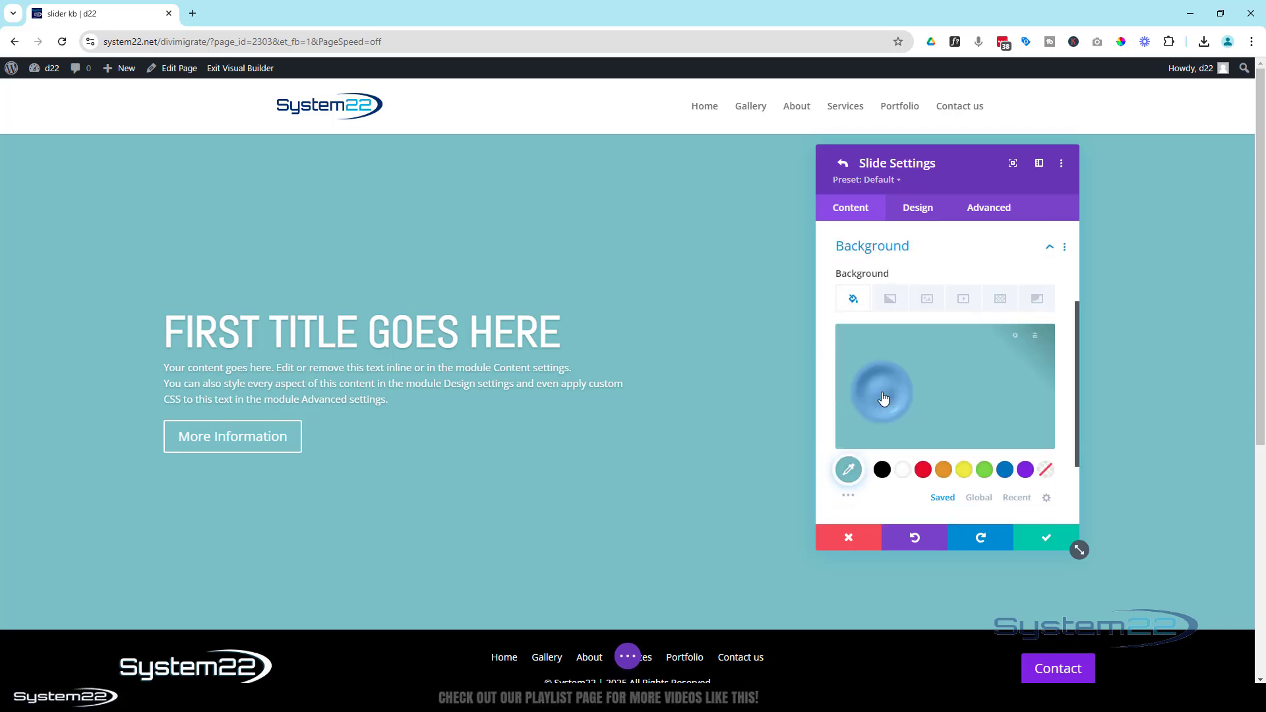
{"action": "left_click", "coordinate": [928, 295]}
{"action": "left_click", "coordinate": [937, 389]}
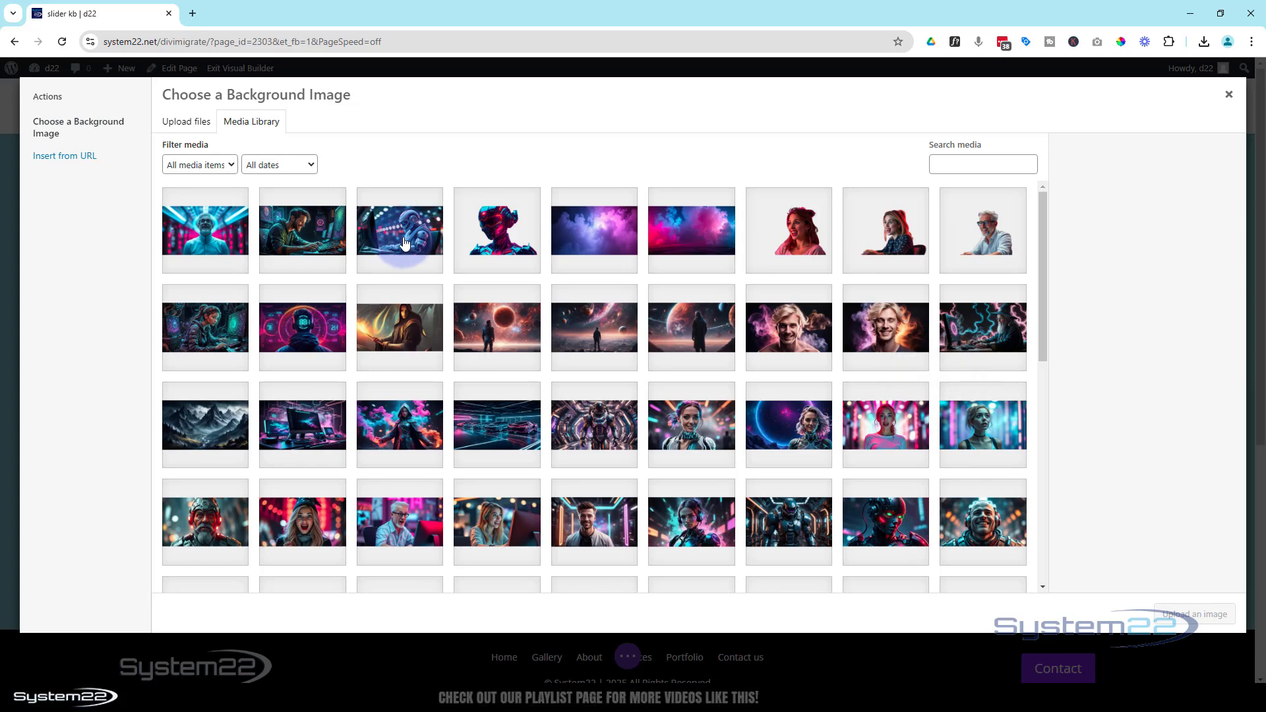
{"action": "left_click", "coordinate": [402, 242]}
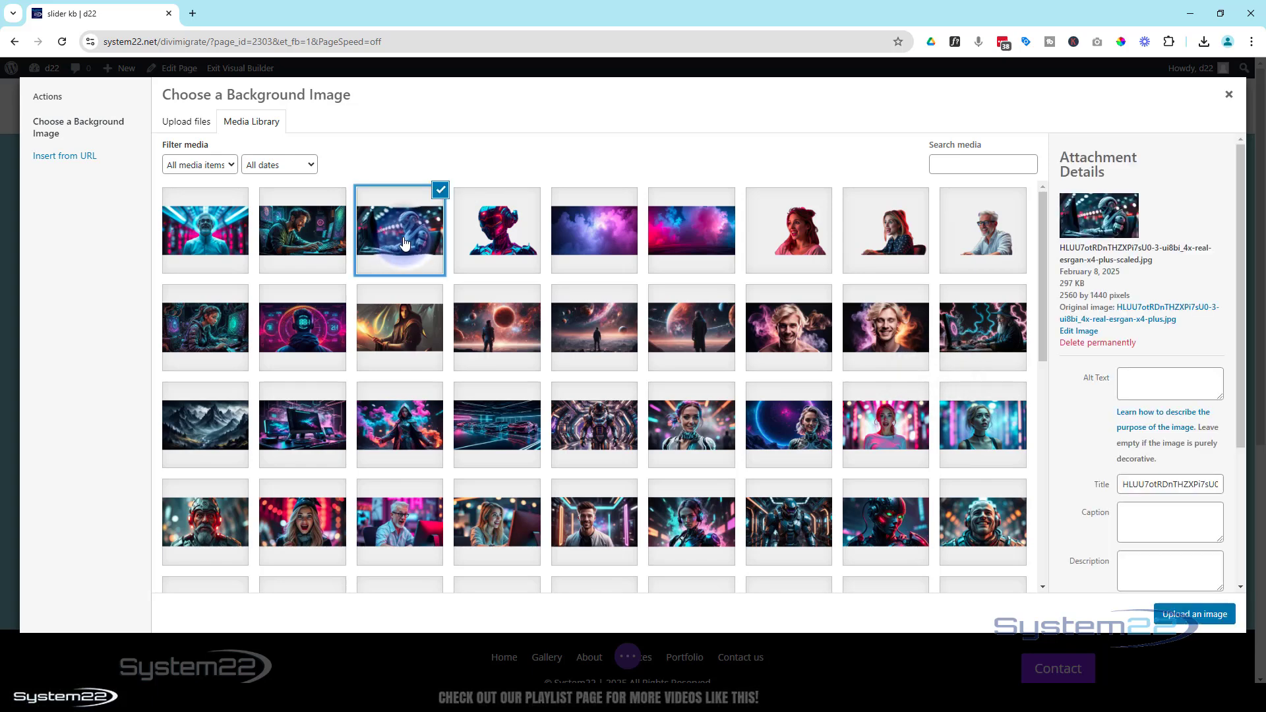
{"action": "left_click", "coordinate": [1182, 611]}
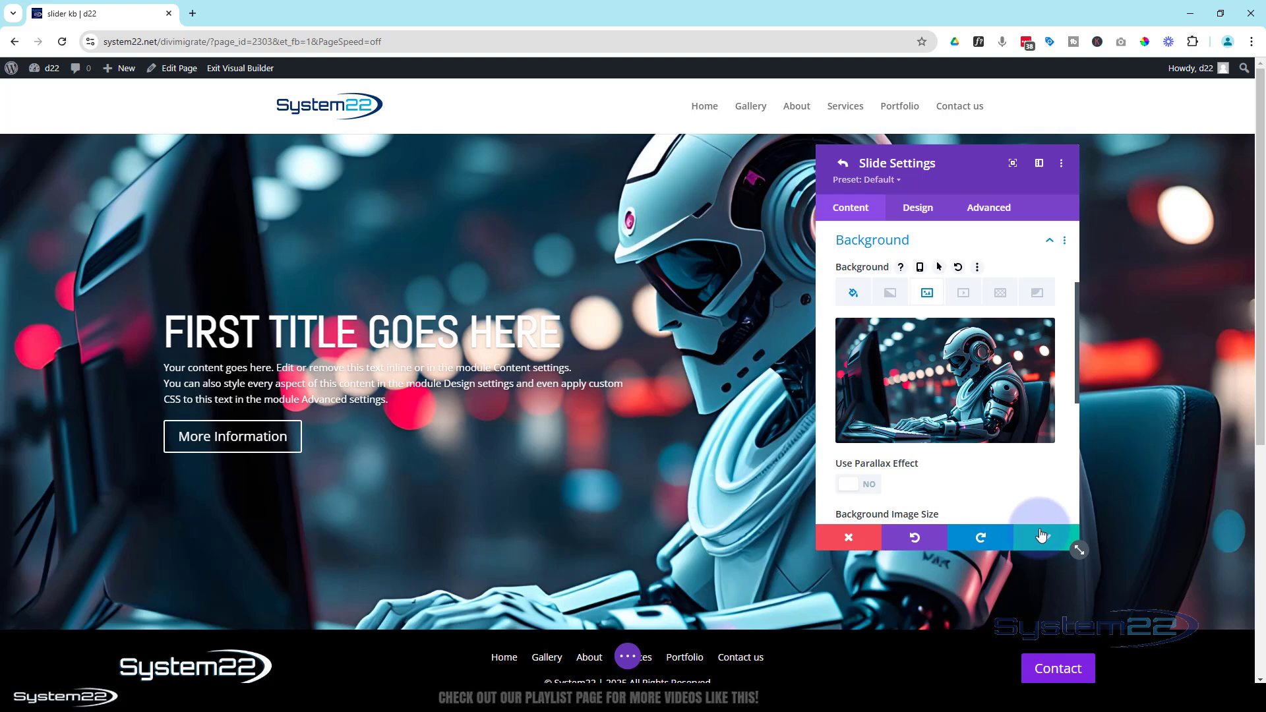
{"action": "left_click", "coordinate": [1042, 538]}
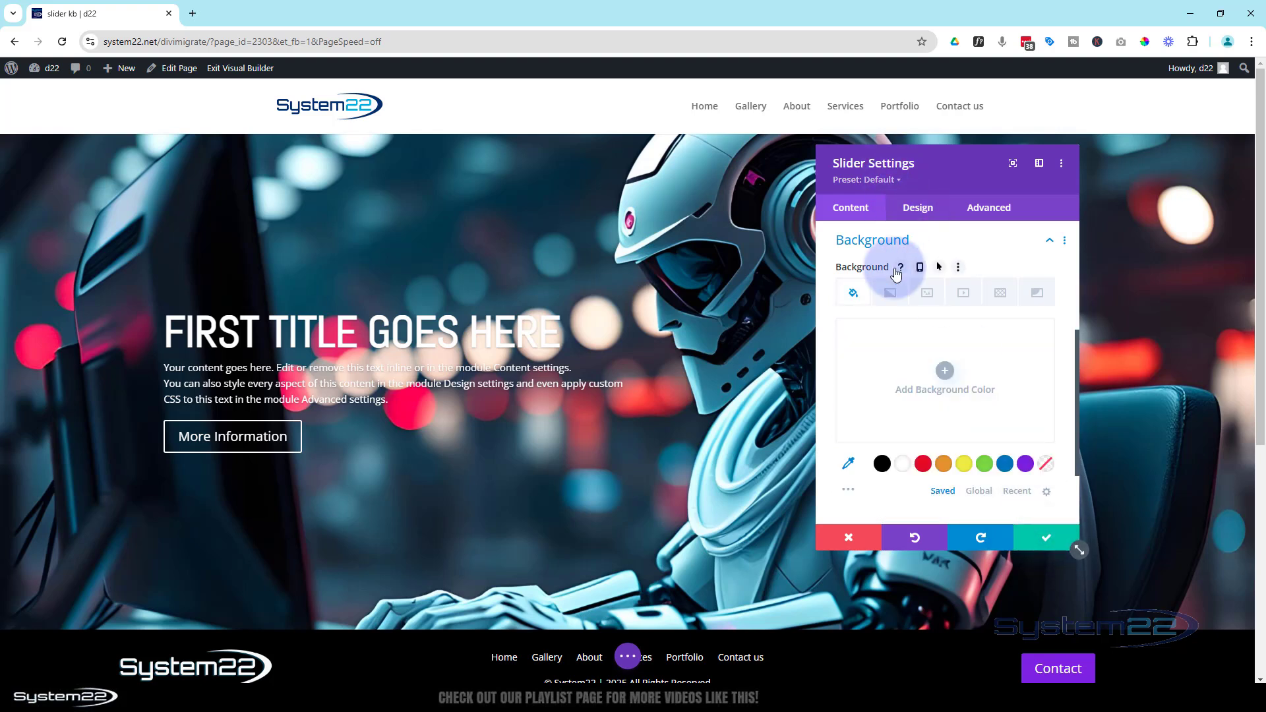
- Duplicate the first slide and replace the copy's background image with the dark cyborg with glowing eyes from the media library
{"action": "scroll", "coordinate": [899, 343], "scroll_direction": "up", "scroll_amount": 5}
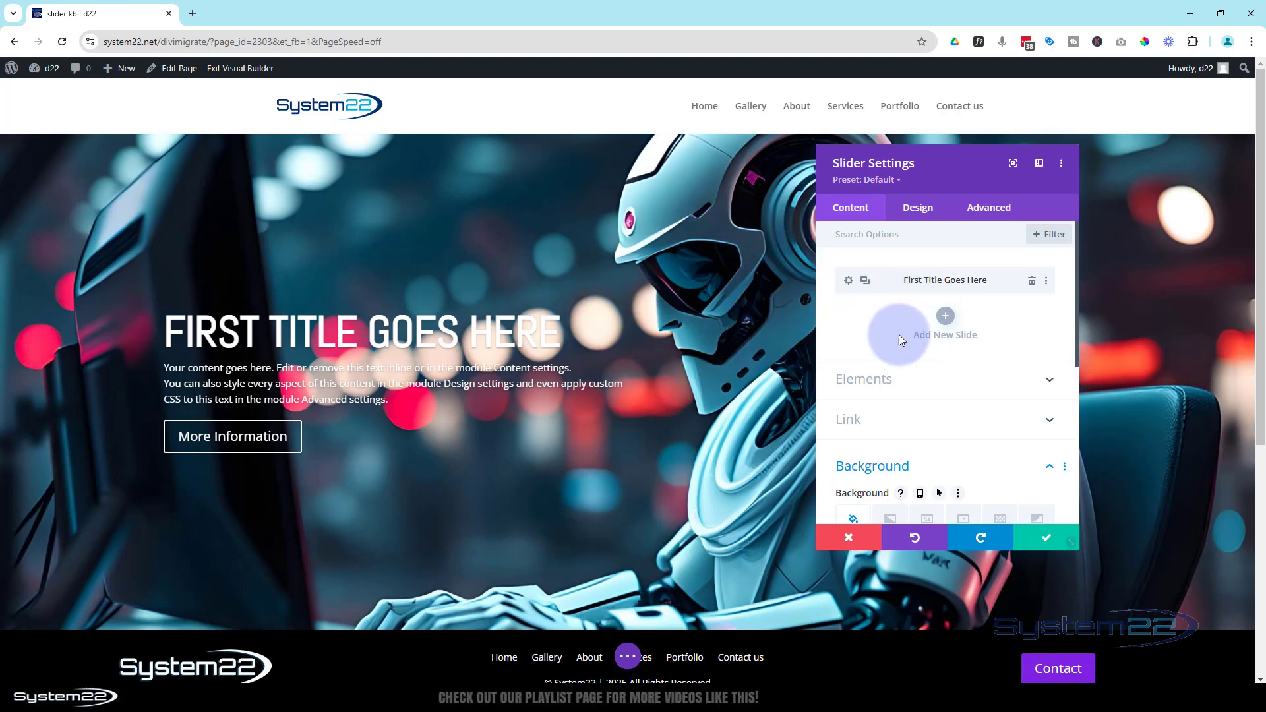
{"action": "left_click", "coordinate": [866, 282]}
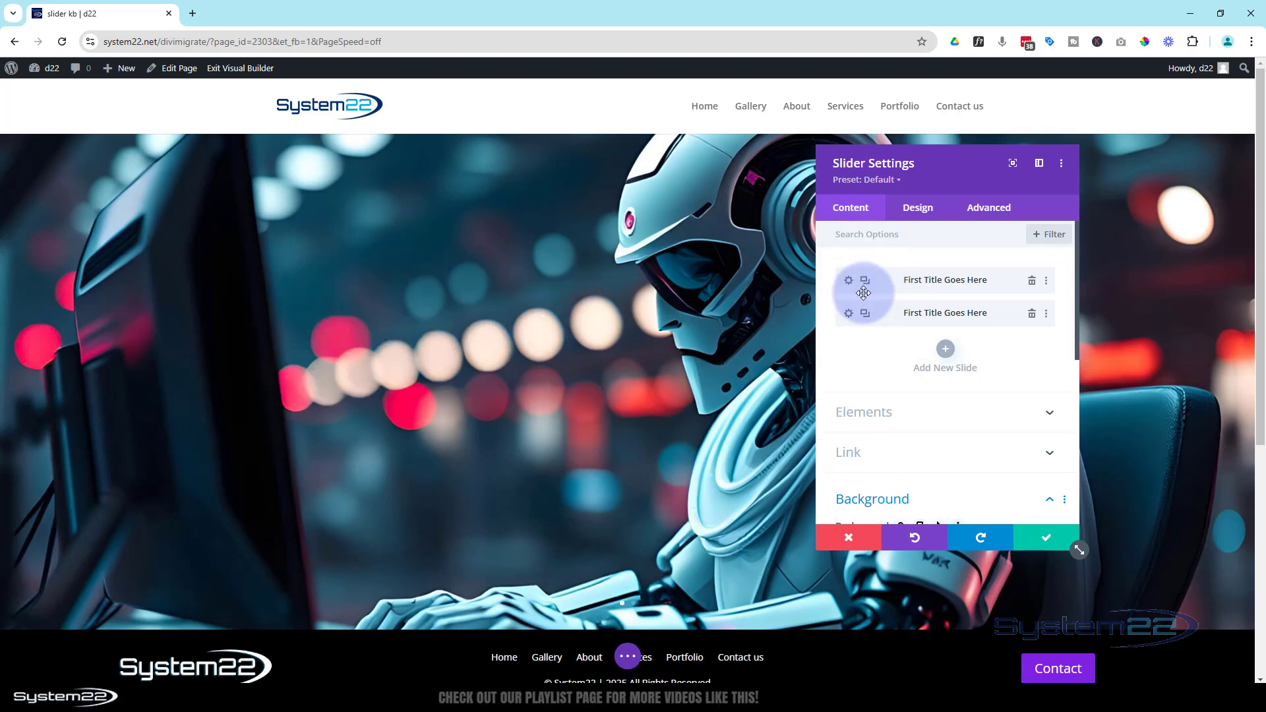
{"action": "left_click", "coordinate": [850, 314]}
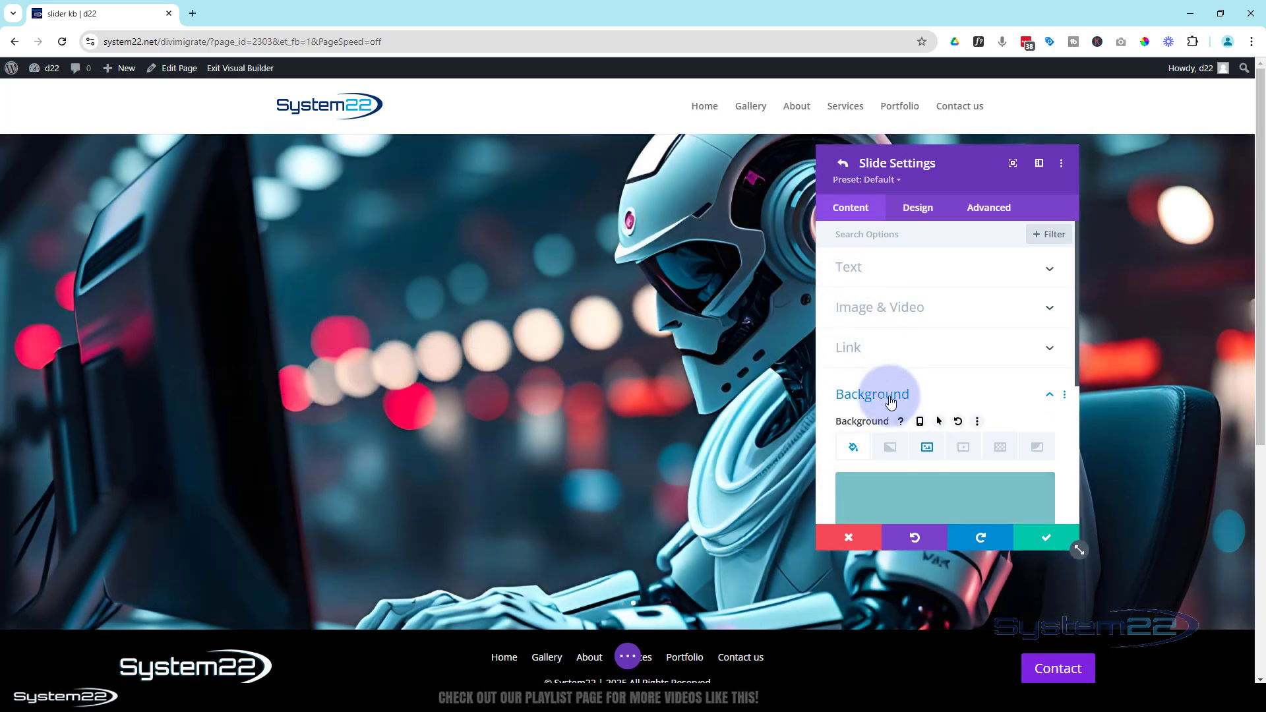
{"action": "left_click", "coordinate": [890, 398]}
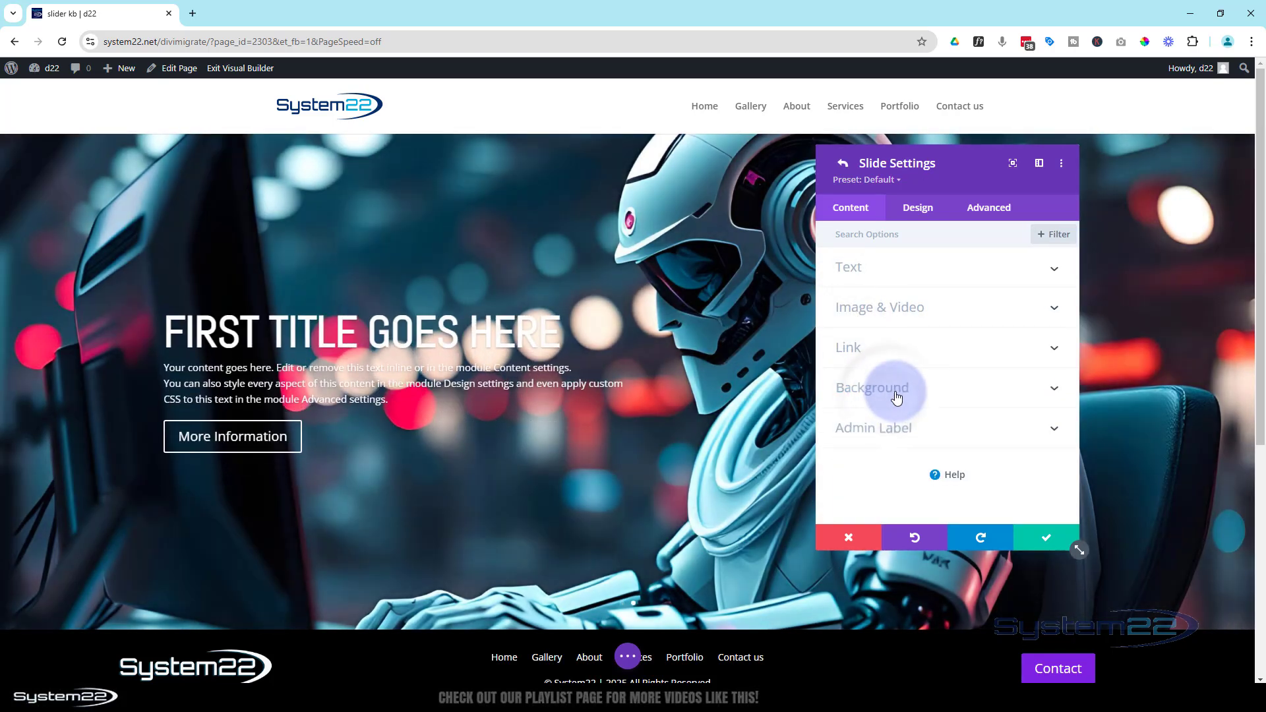
{"action": "left_click", "coordinate": [889, 399]}
{"action": "left_click", "coordinate": [926, 295]}
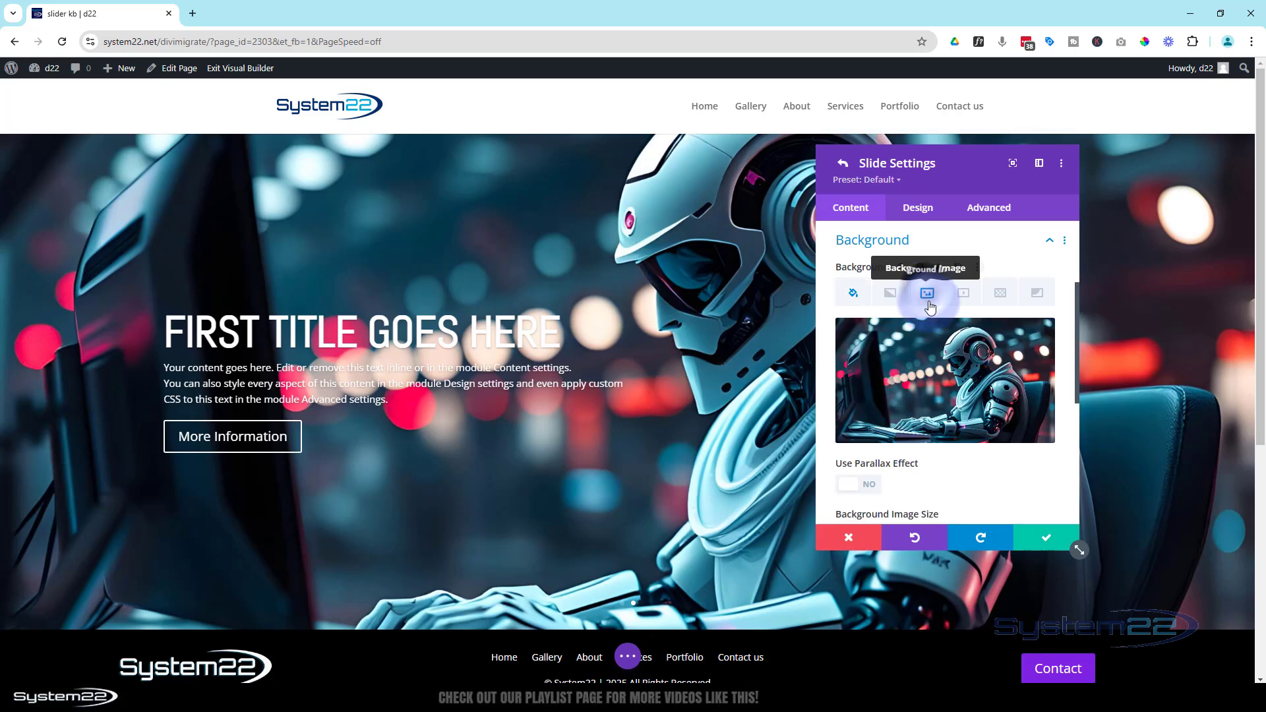
{"action": "left_click", "coordinate": [947, 369]}
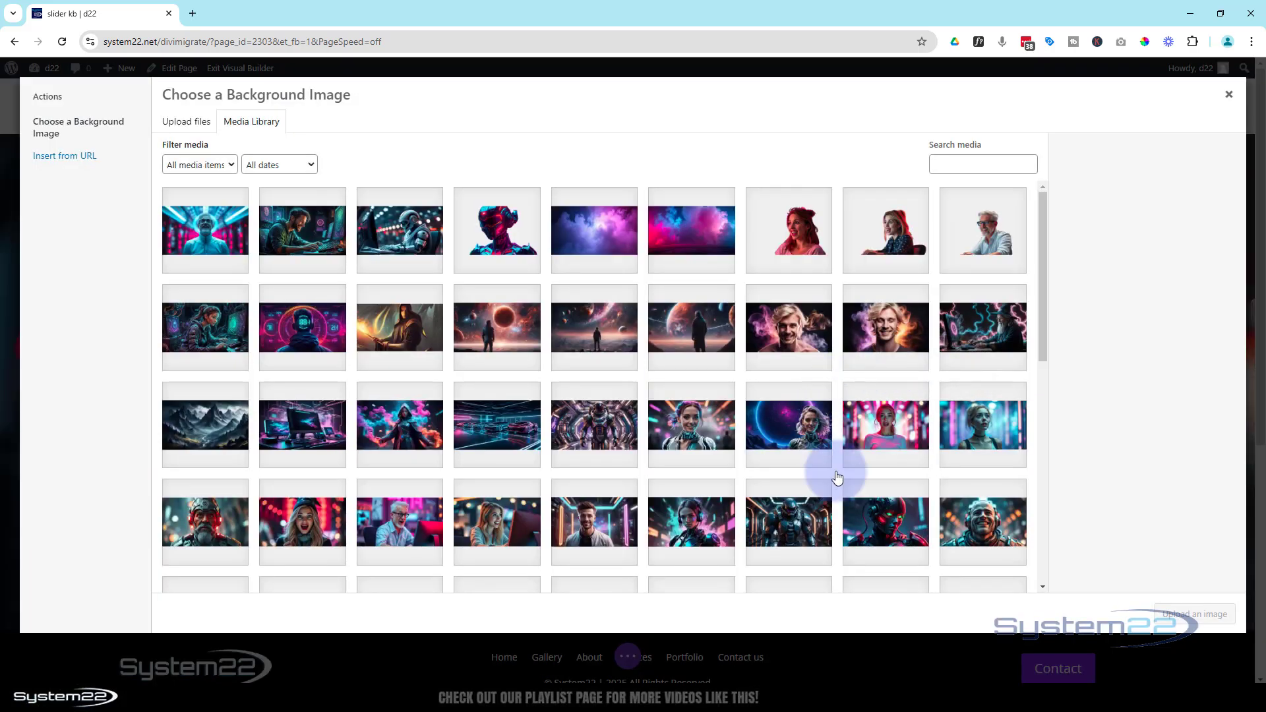
{"action": "left_click", "coordinate": [885, 518]}
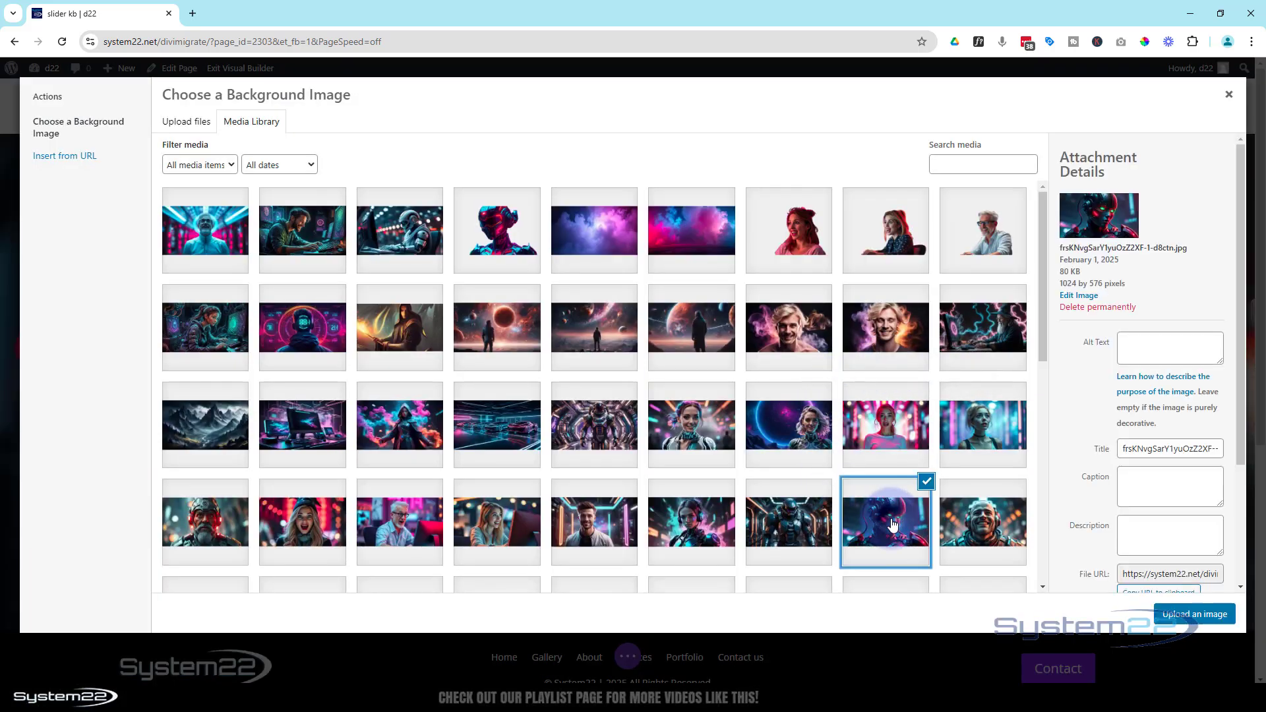
{"action": "left_click", "coordinate": [1208, 617]}
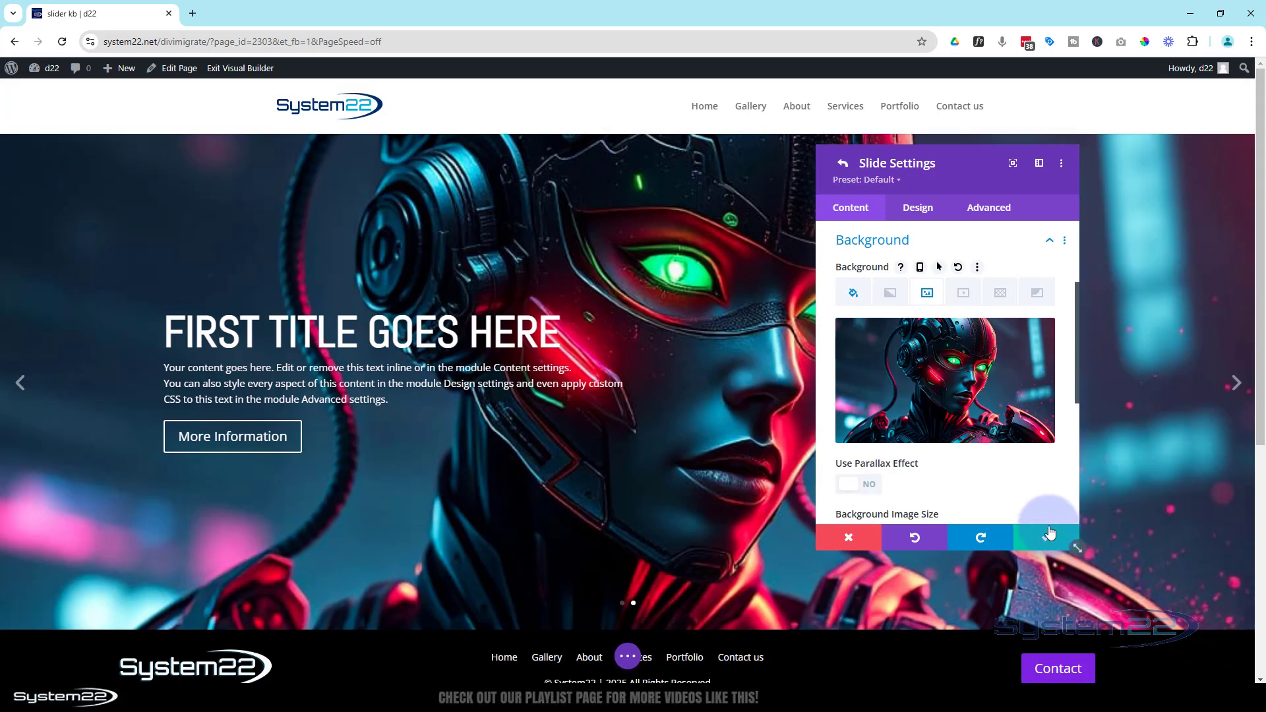
- Change the second slide's title to "Next Title Goes Here" and save the slide
{"action": "scroll", "coordinate": [974, 453], "scroll_direction": "up", "scroll_amount": 3}
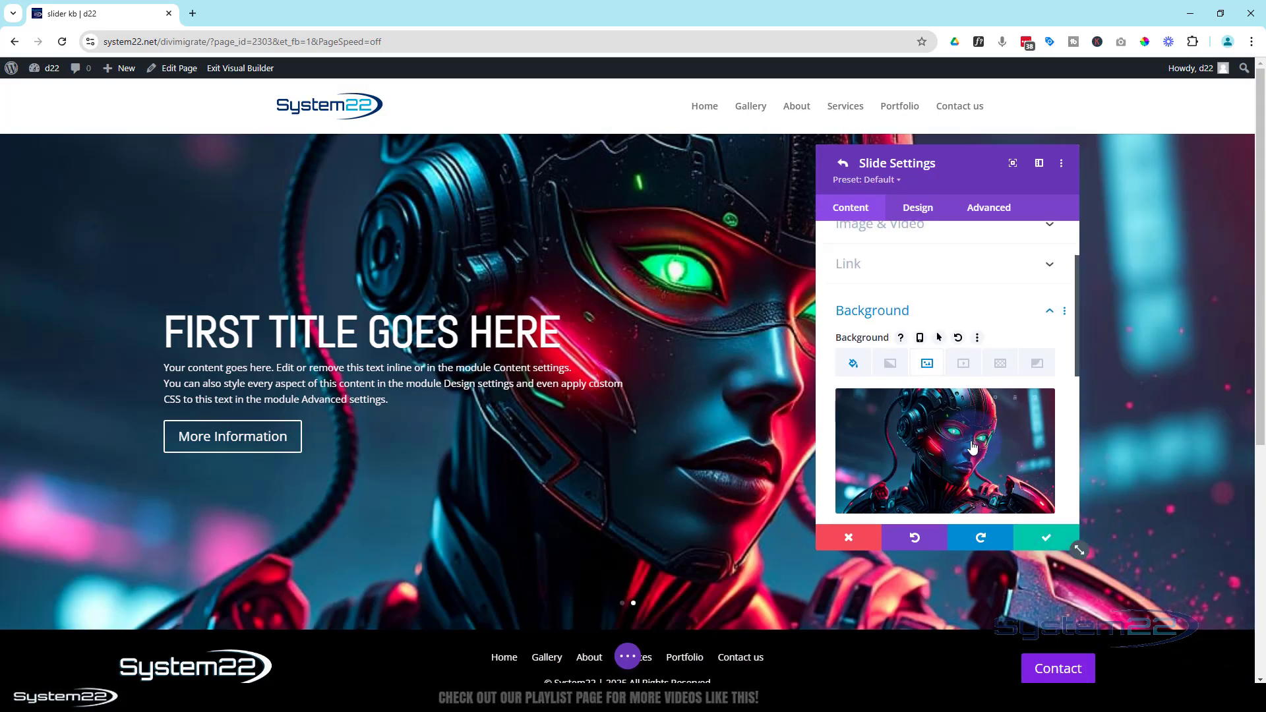
{"action": "left_click", "coordinate": [879, 280]}
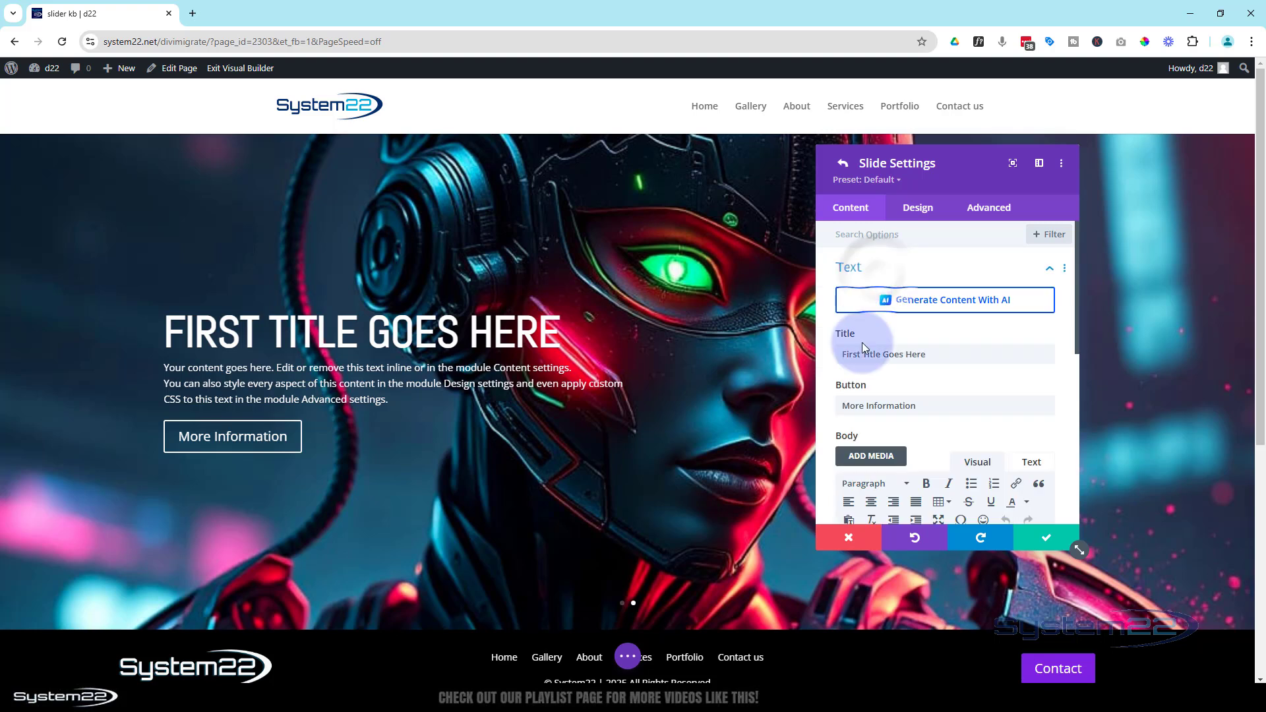
{"action": "double_click", "coordinate": [850, 354]}
{"action": "type", "text": "Next"}
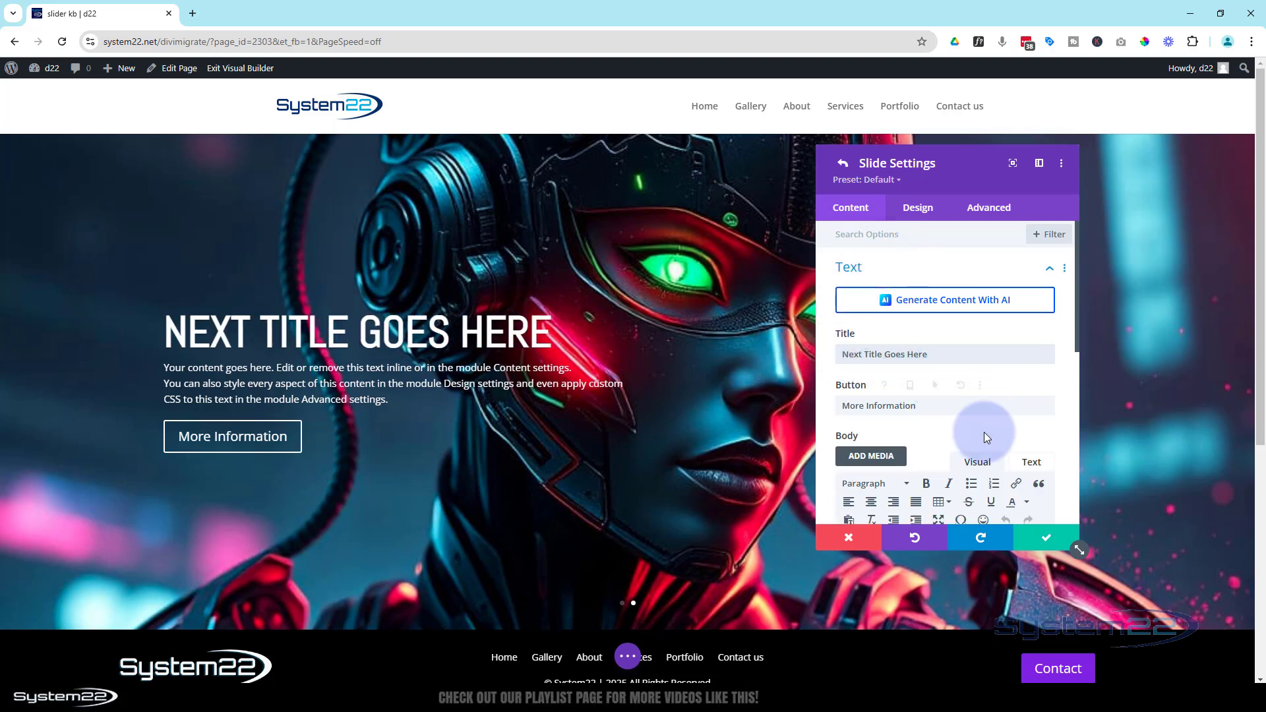
{"action": "left_click", "coordinate": [1063, 539]}
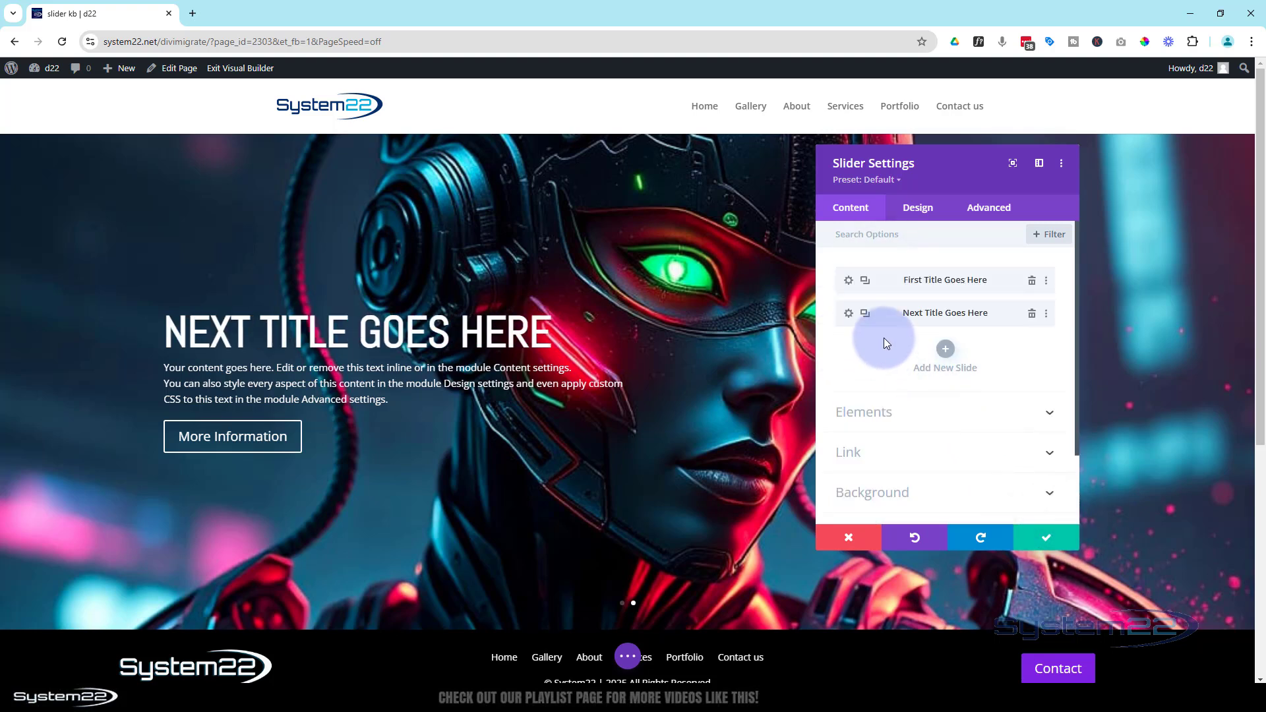
- Duplicate the second slide and change the copy's title to "Last Title Goes Here"
{"action": "left_click", "coordinate": [865, 316]}
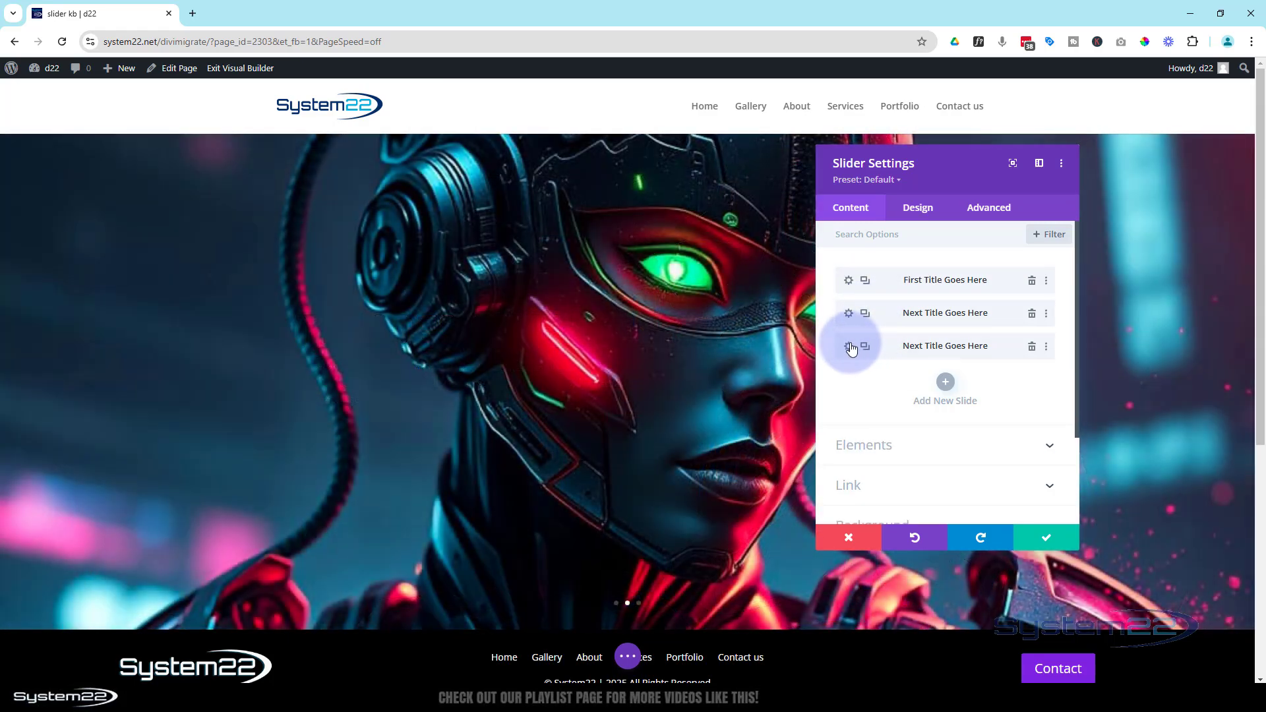
{"action": "left_click", "coordinate": [848, 347]}
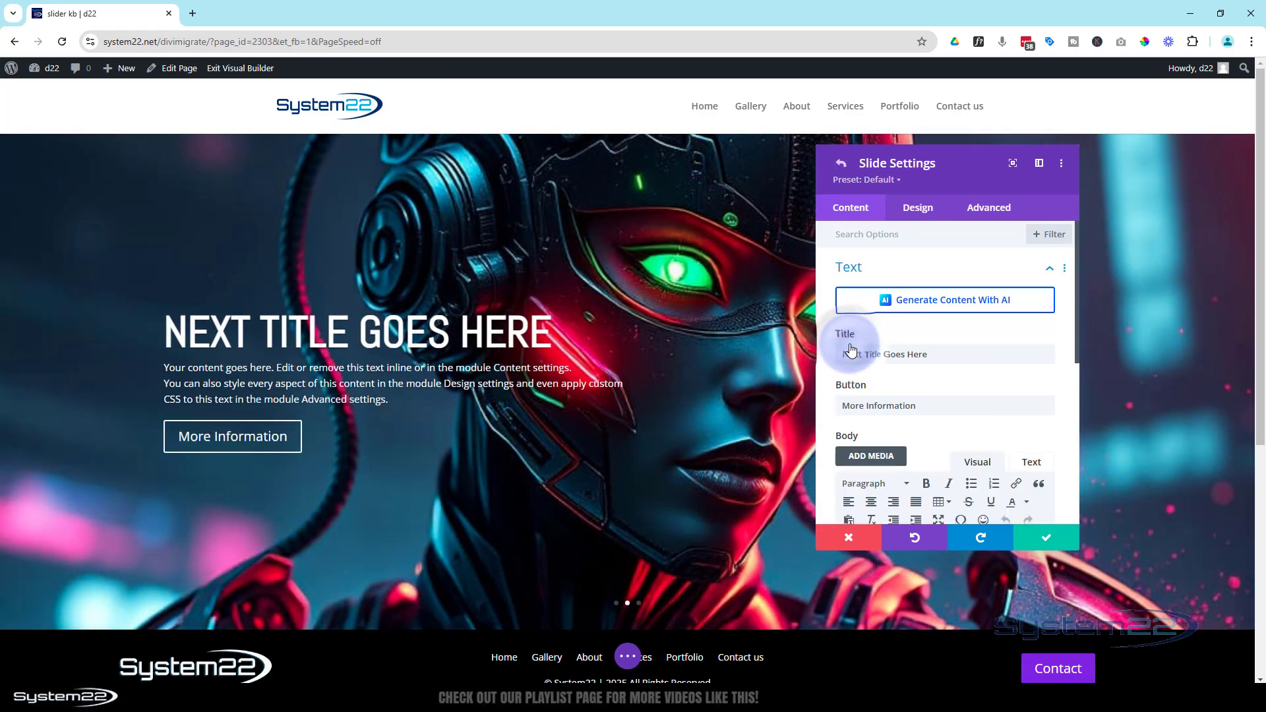
{"action": "scroll", "coordinate": [924, 400], "scroll_direction": "down", "scroll_amount": 5}
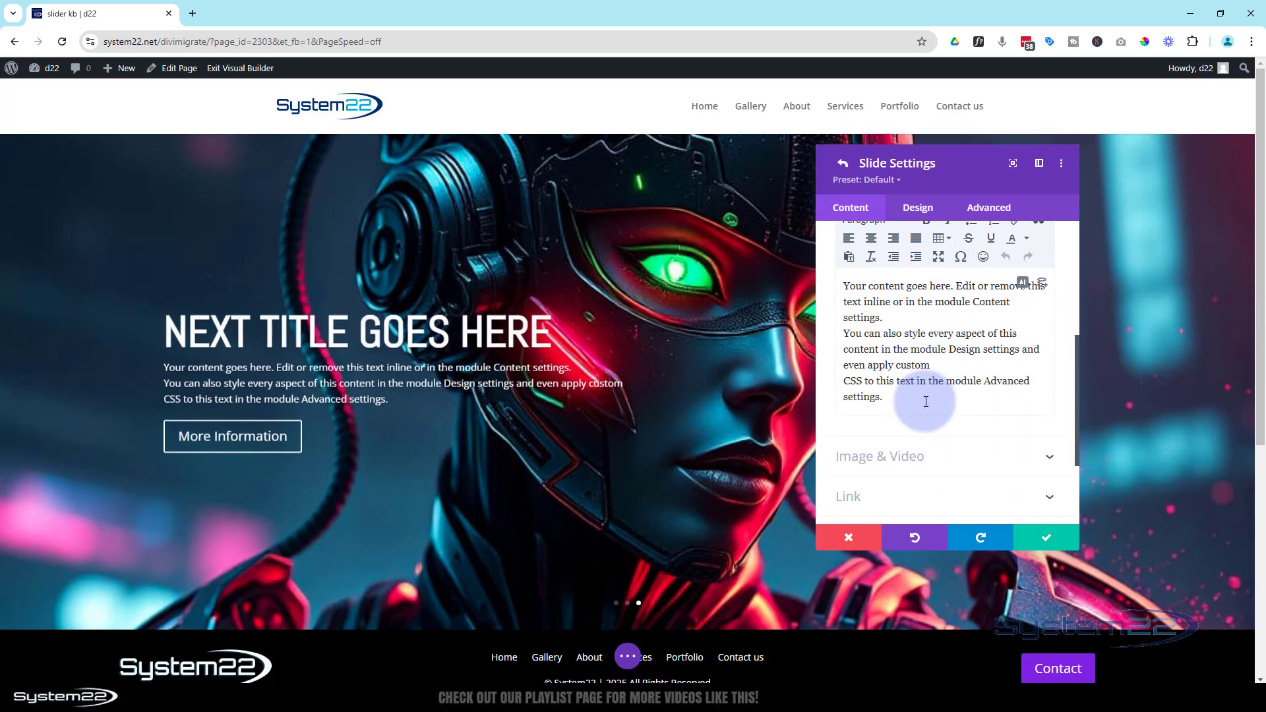
{"action": "scroll", "coordinate": [926, 402], "scroll_direction": "up", "scroll_amount": 5}
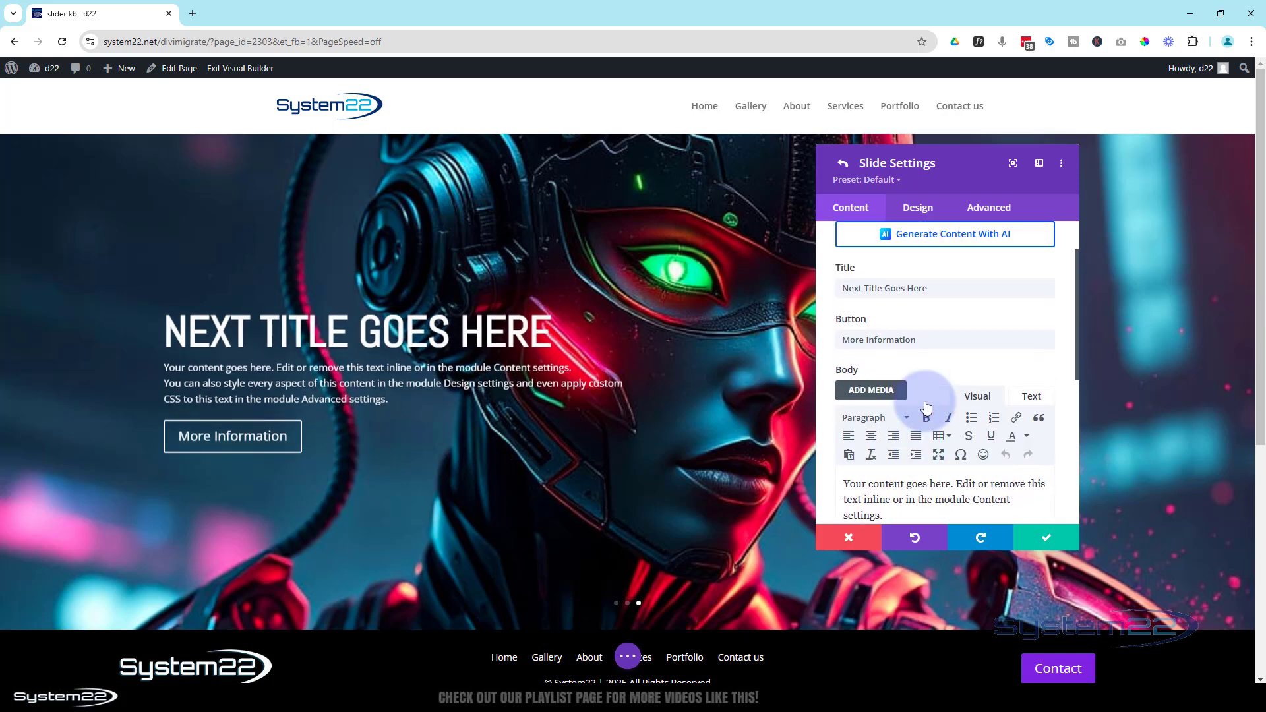
{"action": "double_click", "coordinate": [854, 288]}
{"action": "type", "text": "Last"}
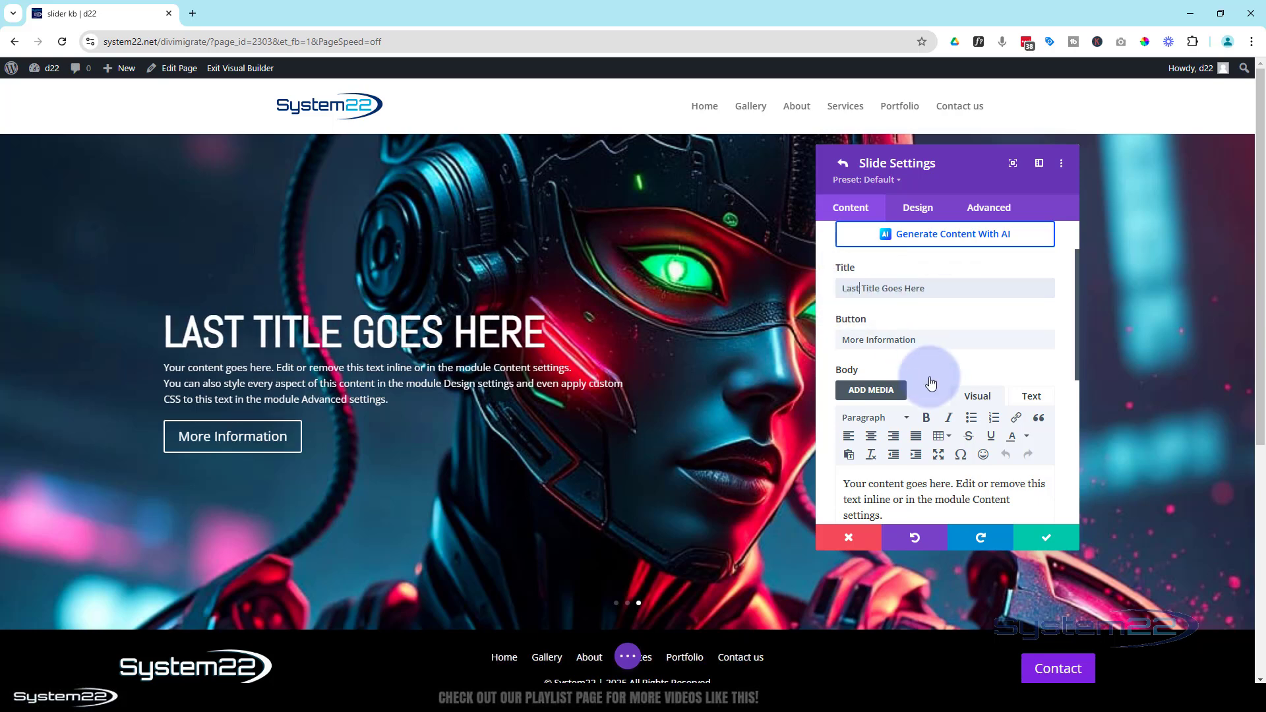
- Replace the third slide's background image with the blonde woman wearing a headset at a computer and save the slider settings
{"action": "scroll", "coordinate": [937, 396], "scroll_direction": "down", "scroll_amount": 5}
{"action": "left_click", "coordinate": [944, 405]}
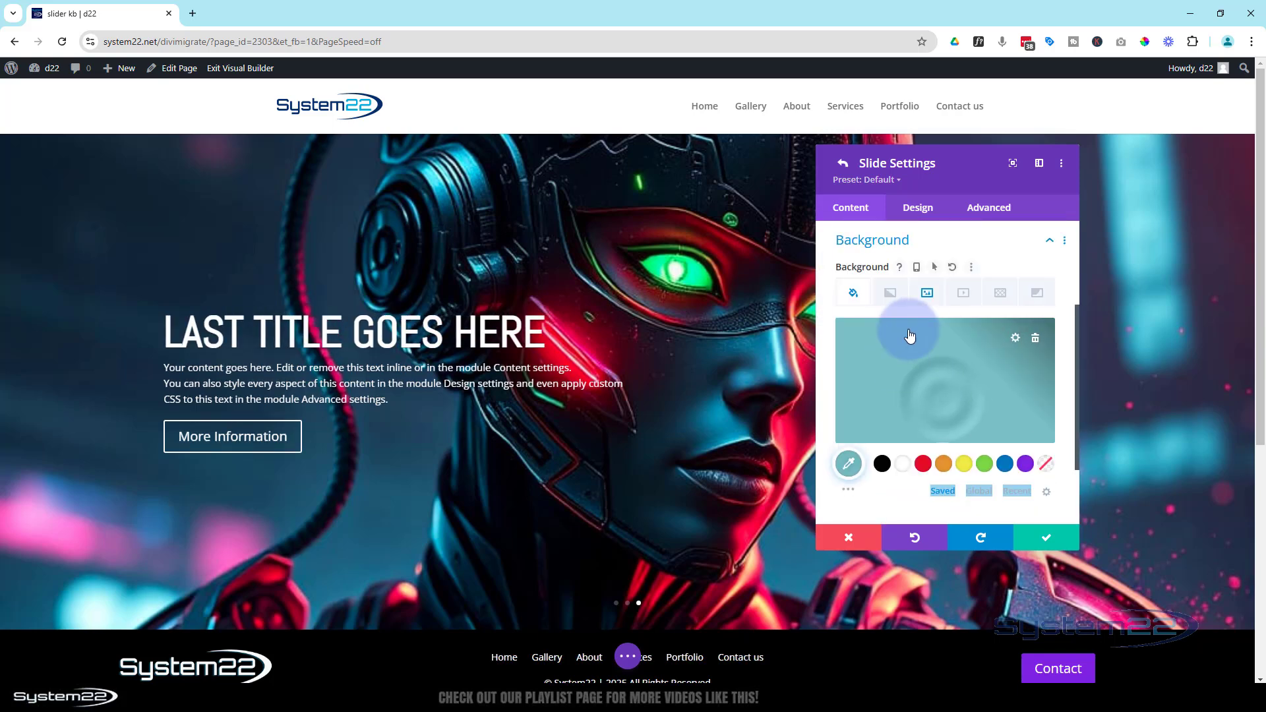
{"action": "left_click", "coordinate": [927, 292]}
{"action": "left_click", "coordinate": [956, 374]}
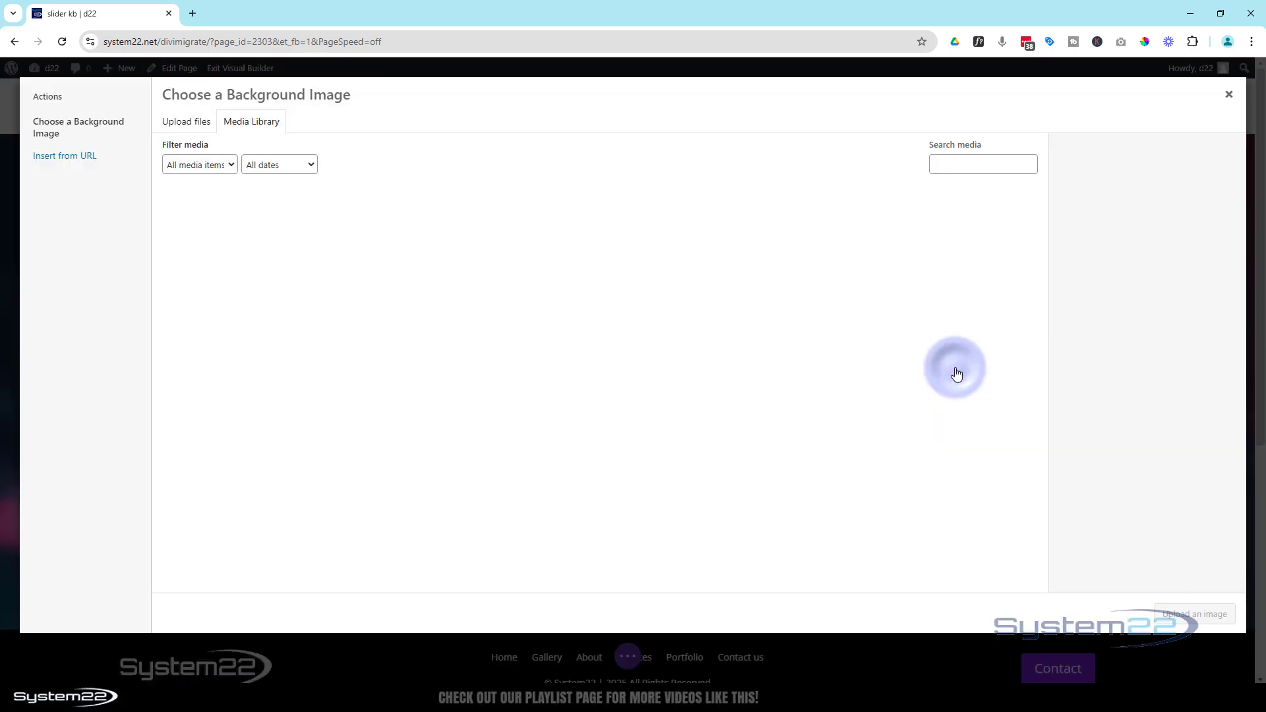
{"action": "scroll", "coordinate": [957, 374], "scroll_direction": "down", "scroll_amount": 1}
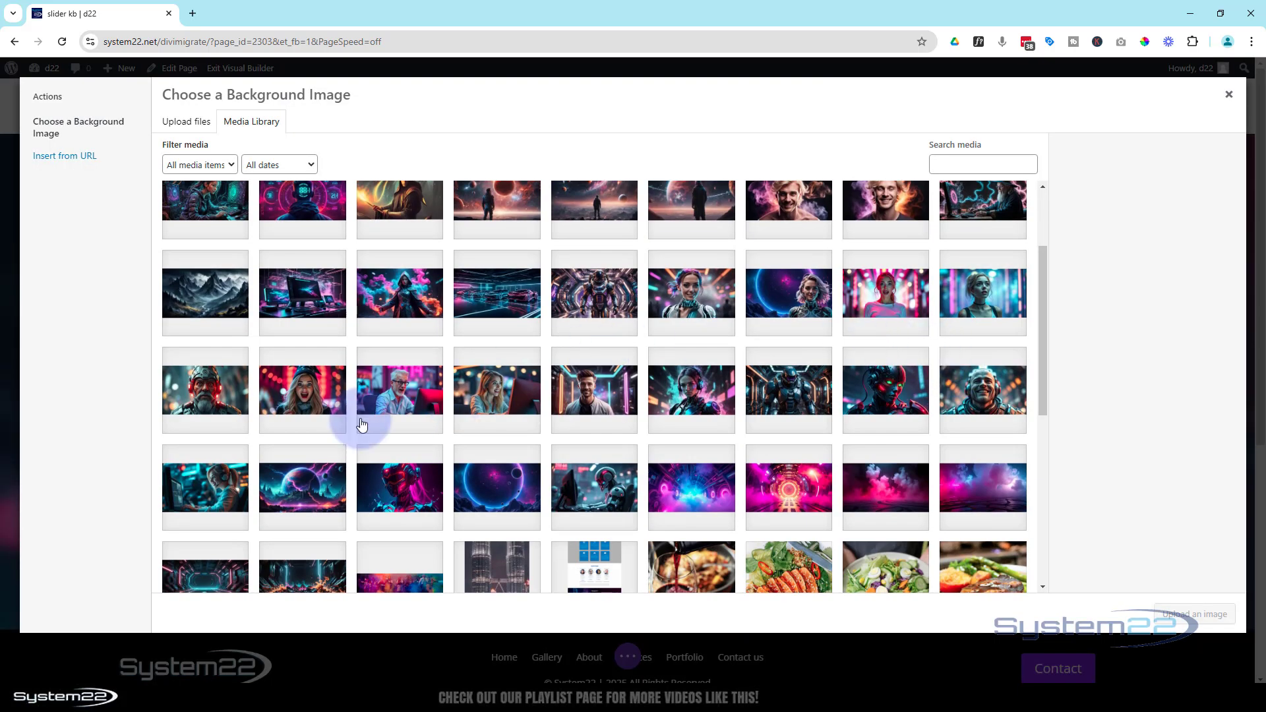
{"action": "left_click", "coordinate": [200, 486]}
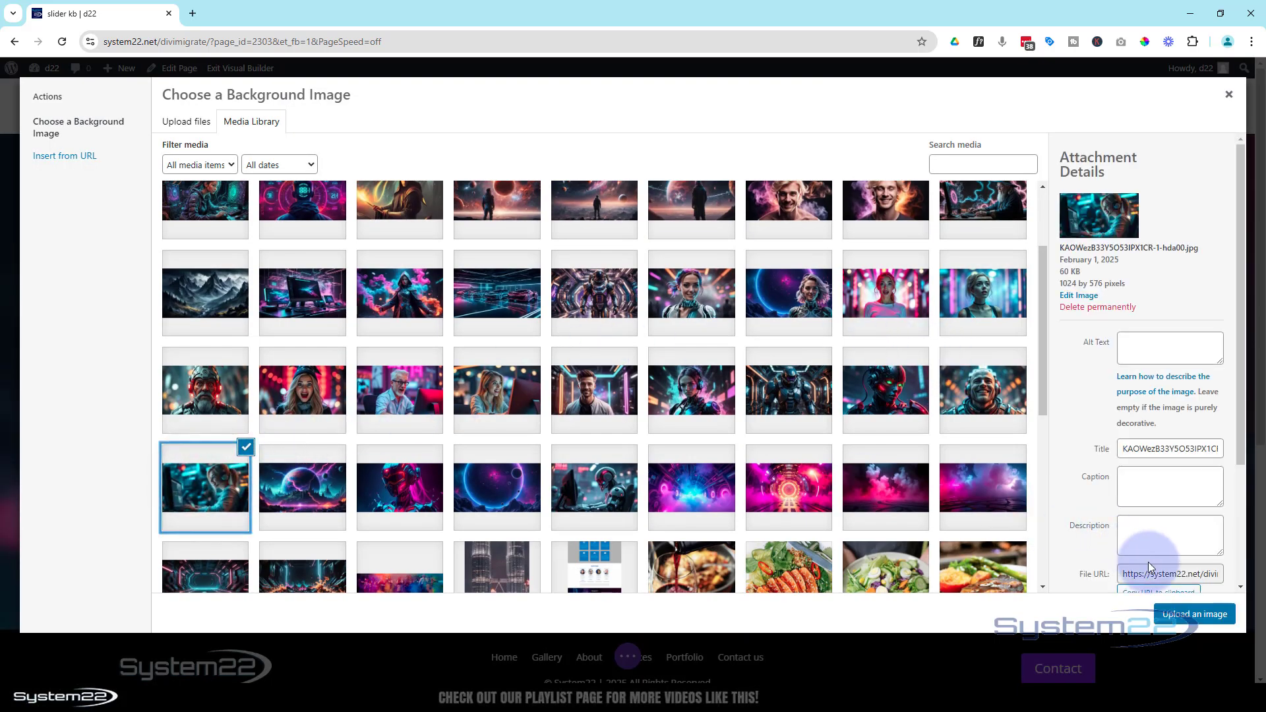
{"action": "left_click", "coordinate": [1191, 622]}
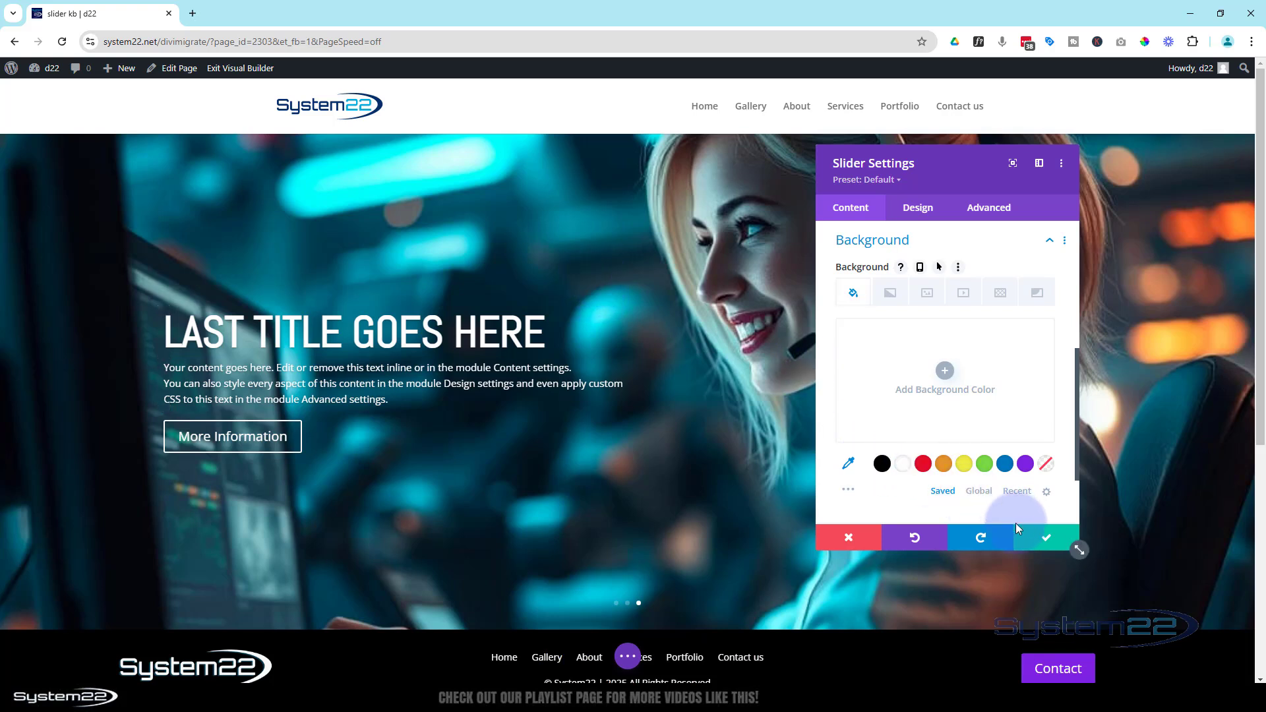
{"action": "left_click", "coordinate": [1049, 542]}
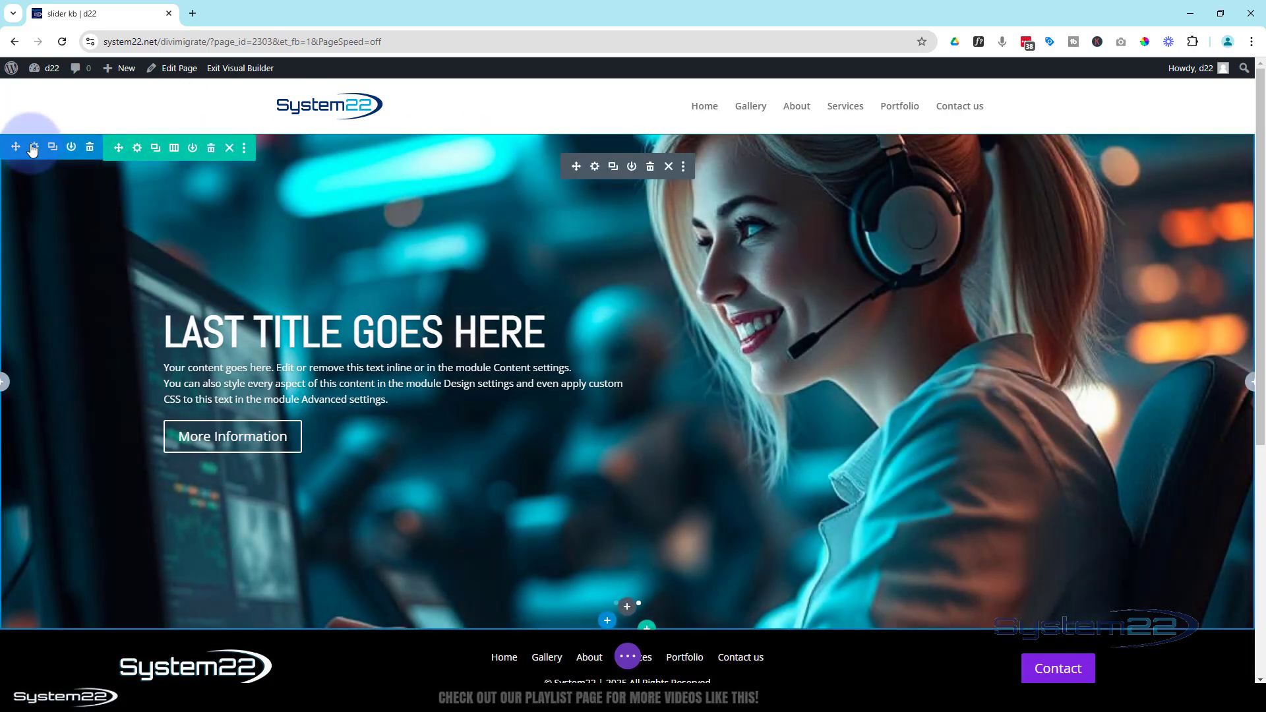
- Set the height of the section containing the slider to 60vh in its sizing options
{"action": "left_click", "coordinate": [33, 149]}
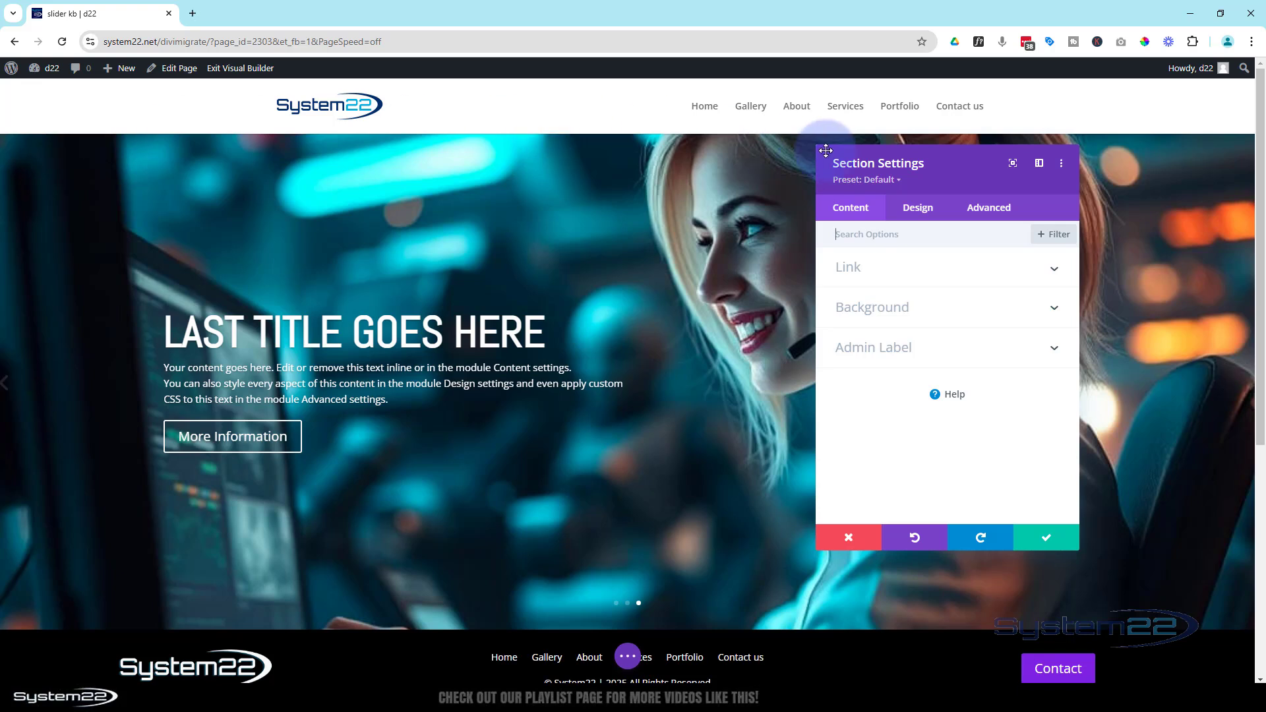
{"action": "left_click", "coordinate": [922, 209]}
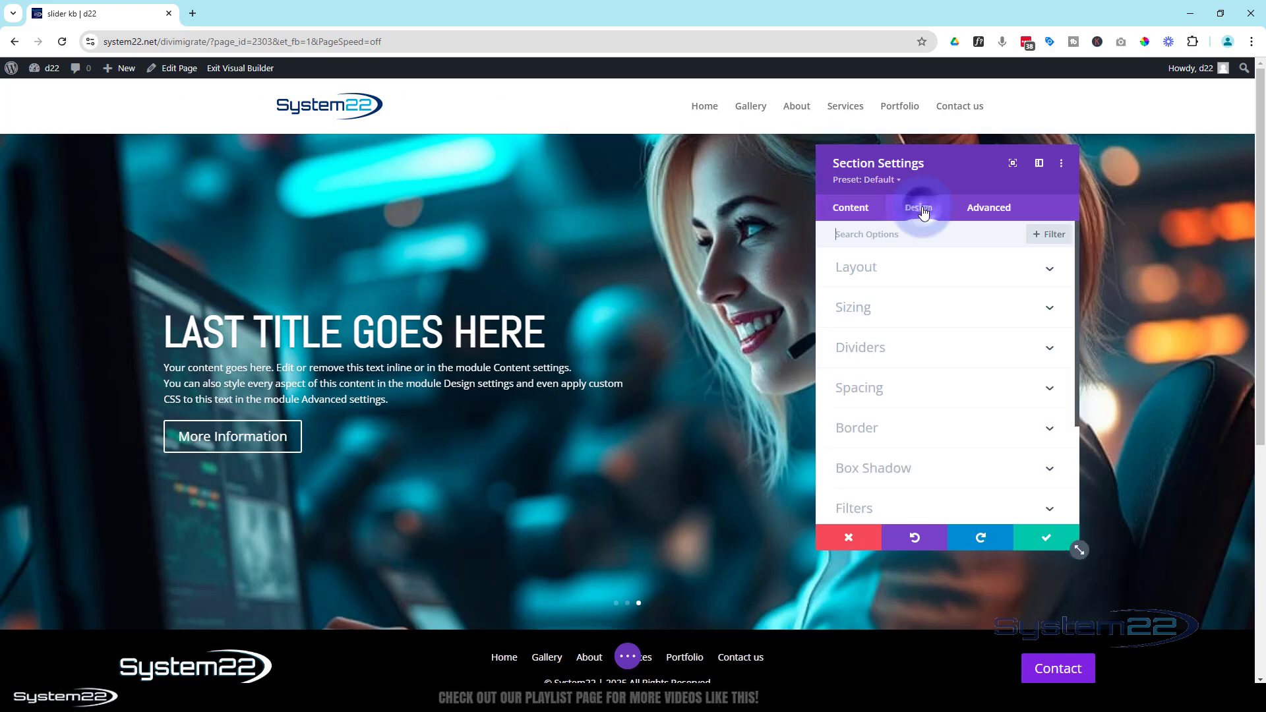
{"action": "left_click", "coordinate": [961, 313]}
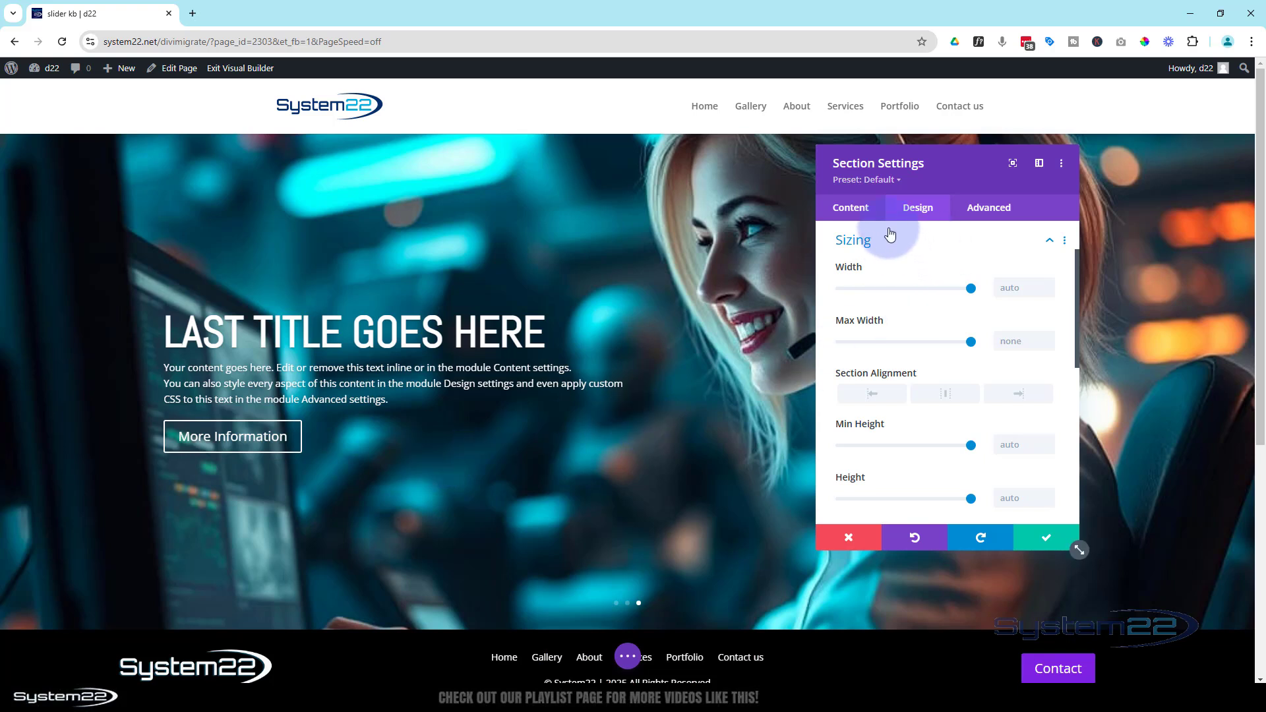
{"action": "scroll", "coordinate": [914, 342], "scroll_direction": "down", "scroll_amount": 1}
{"action": "scroll", "coordinate": [914, 341], "scroll_direction": "down", "scroll_amount": 1}
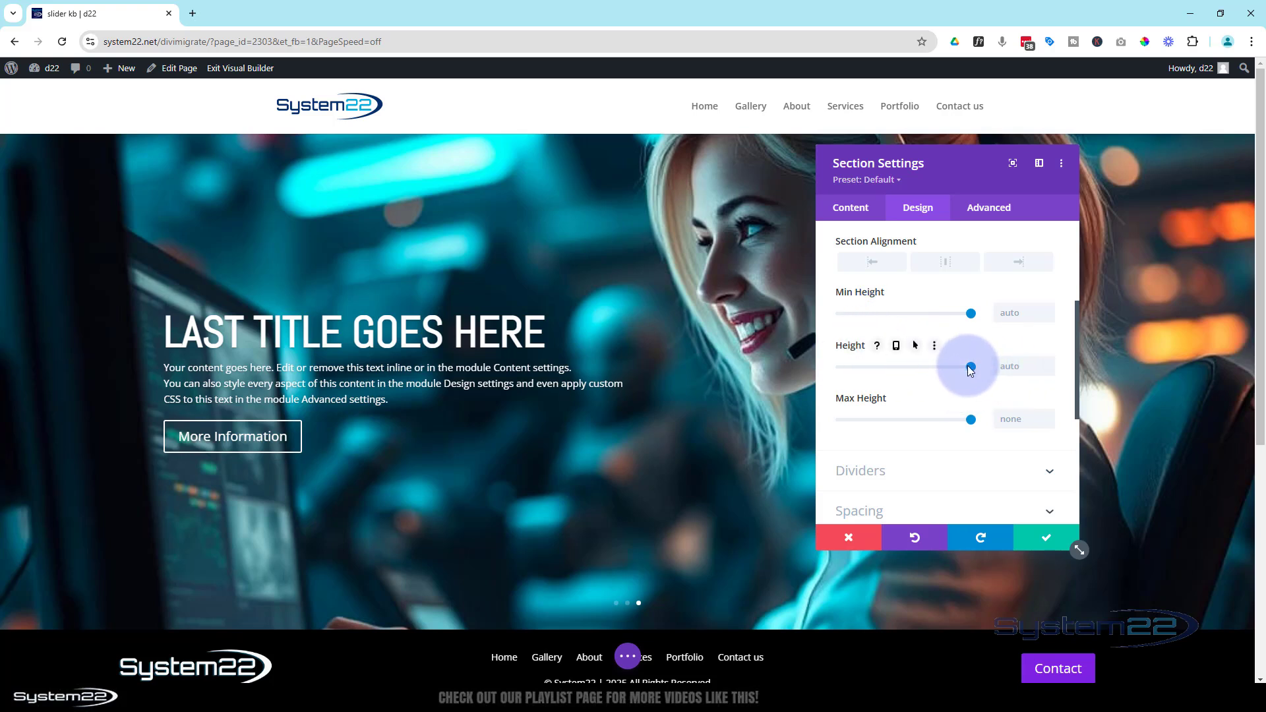
{"action": "left_click_drag", "start_coordinate": [971, 367], "coordinate": [924, 366]}
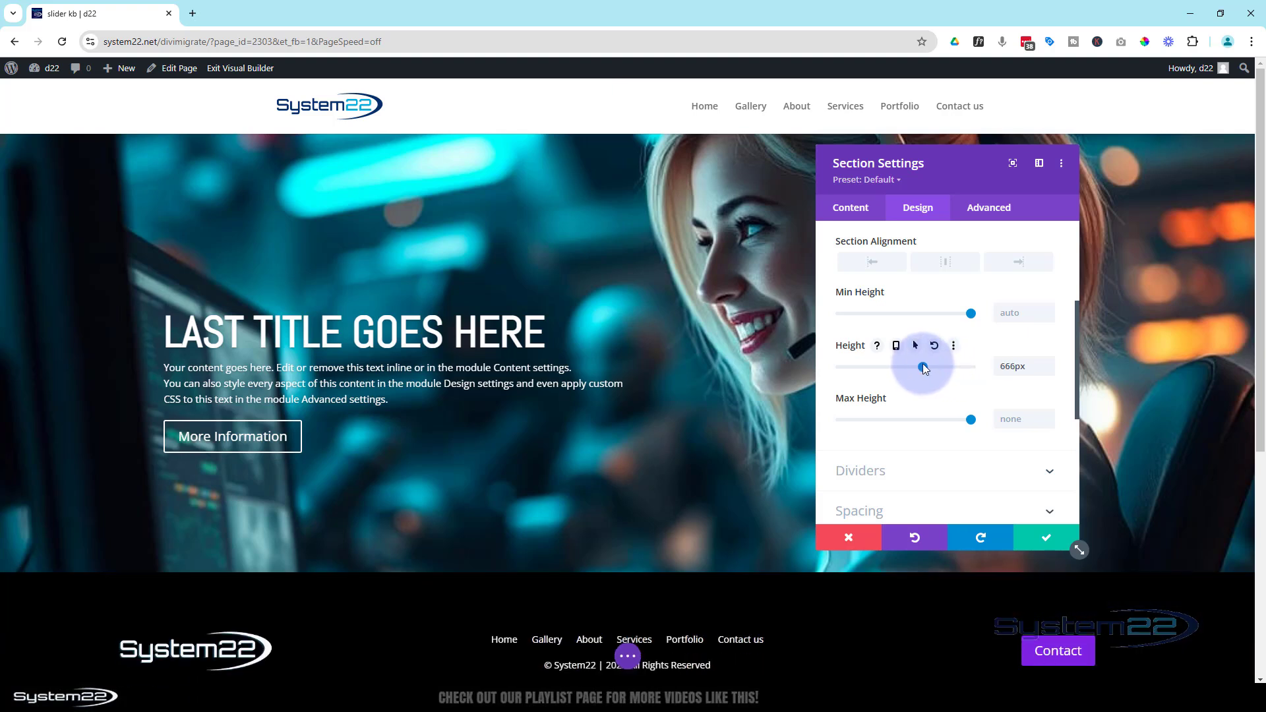
{"action": "double_click", "coordinate": [1019, 367]}
{"action": "type", "text": "60vh"}
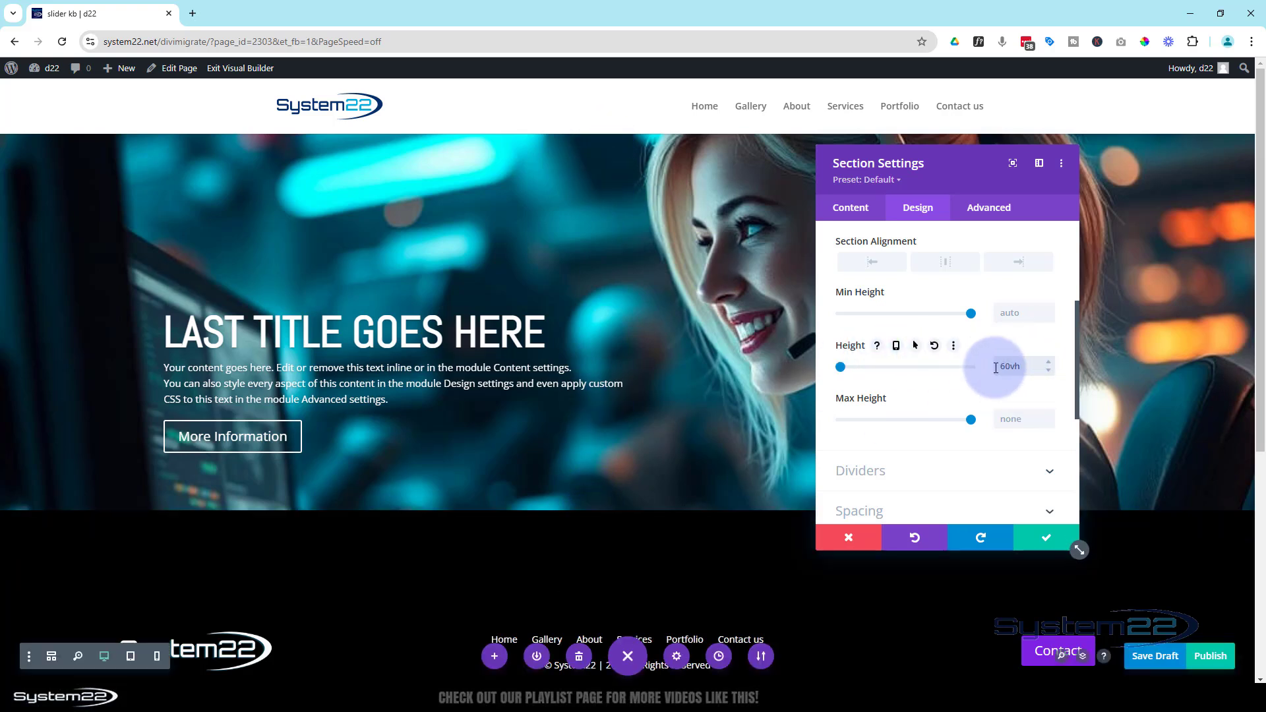
- Increase the slider section's desktop height to 79vh
{"action": "left_click_drag", "start_coordinate": [996, 368], "coordinate": [1011, 366]}
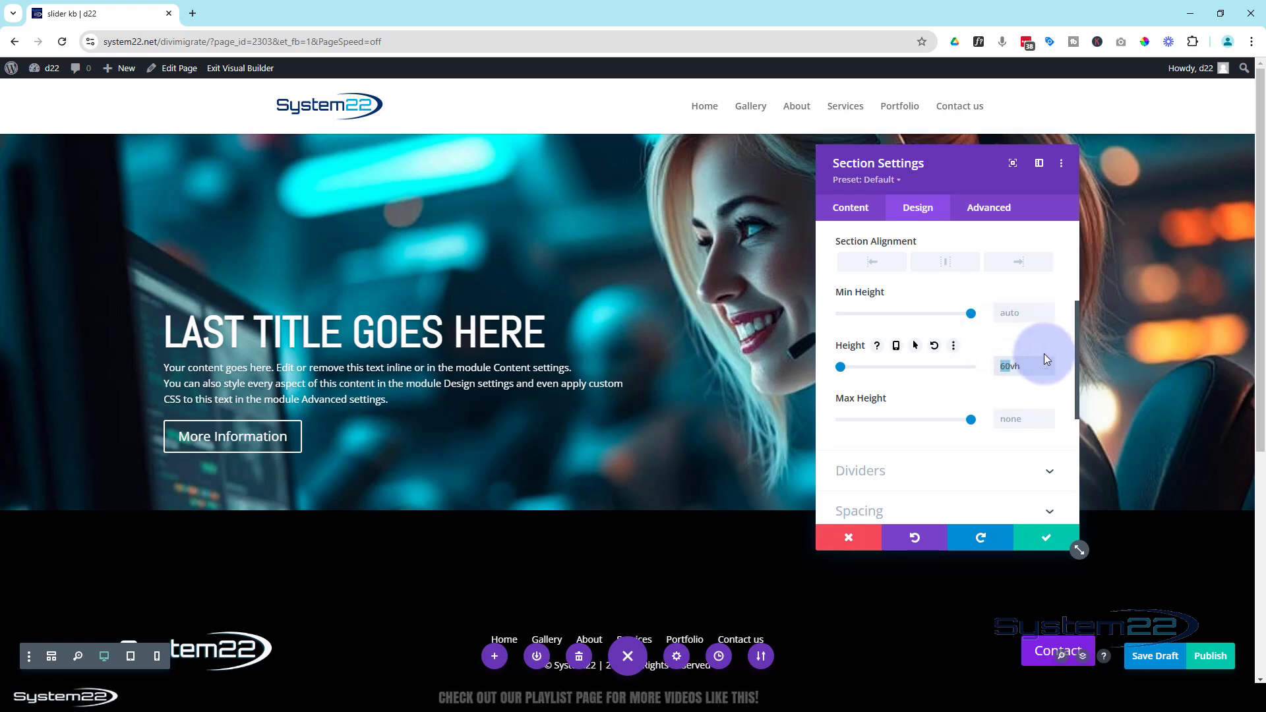
{"action": "type", "text": "70"}
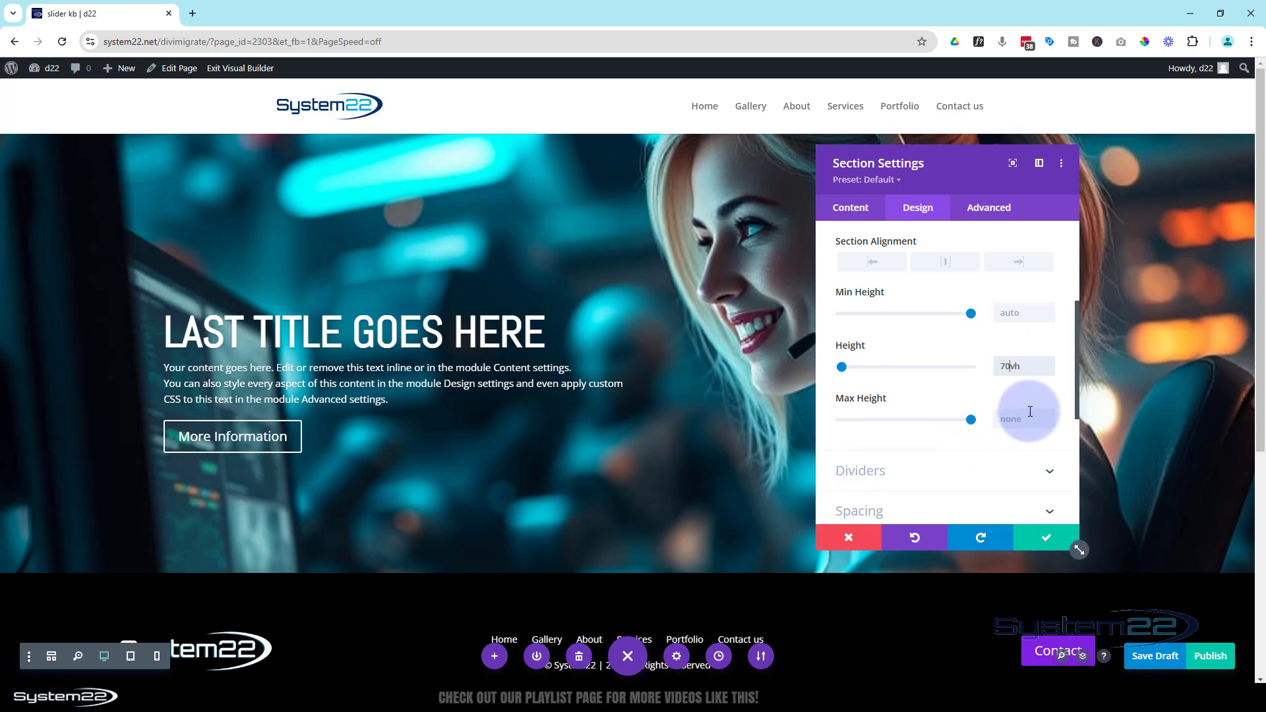
{"action": "left_click", "coordinate": [1050, 366]}
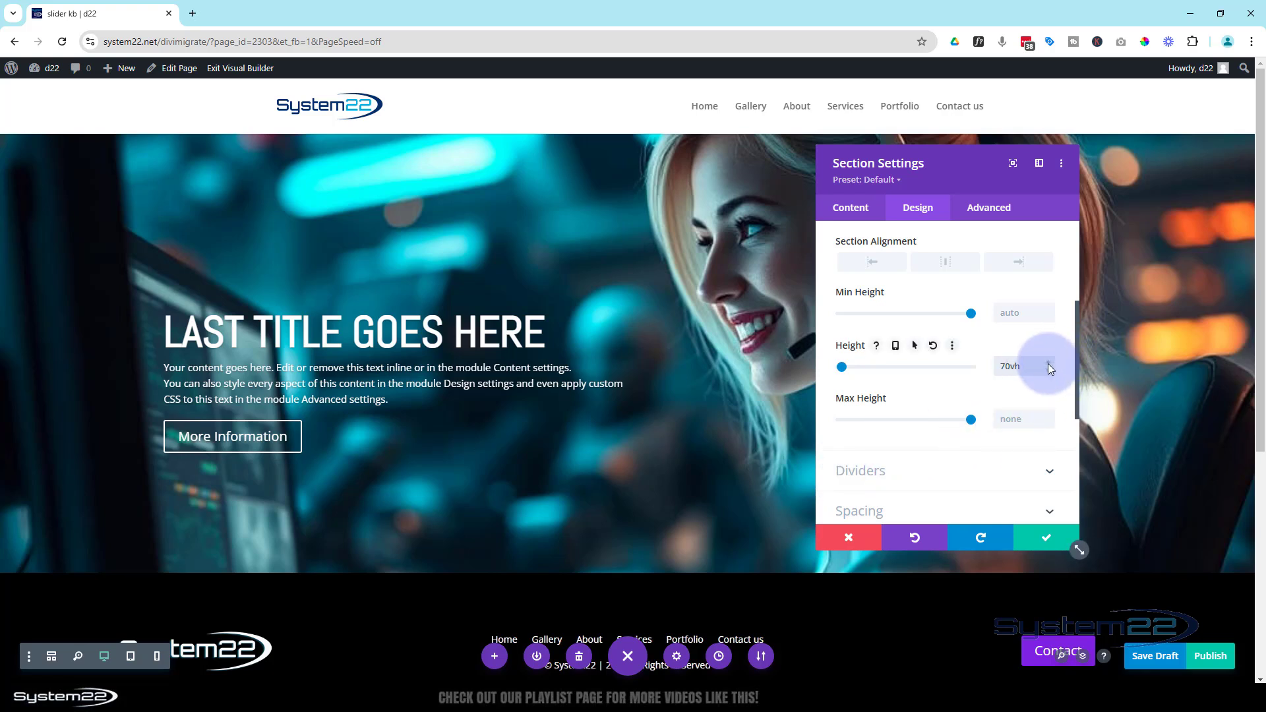
{"action": "left_click", "coordinate": [1049, 364]}
{"action": "left_click", "coordinate": [1048, 365]}
{"action": "left_click", "coordinate": [1049, 364]}
{"action": "left_click", "coordinate": [1049, 364]}
{"action": "left_click", "coordinate": [1049, 364]}
{"action": "left_click", "coordinate": [1049, 364]}
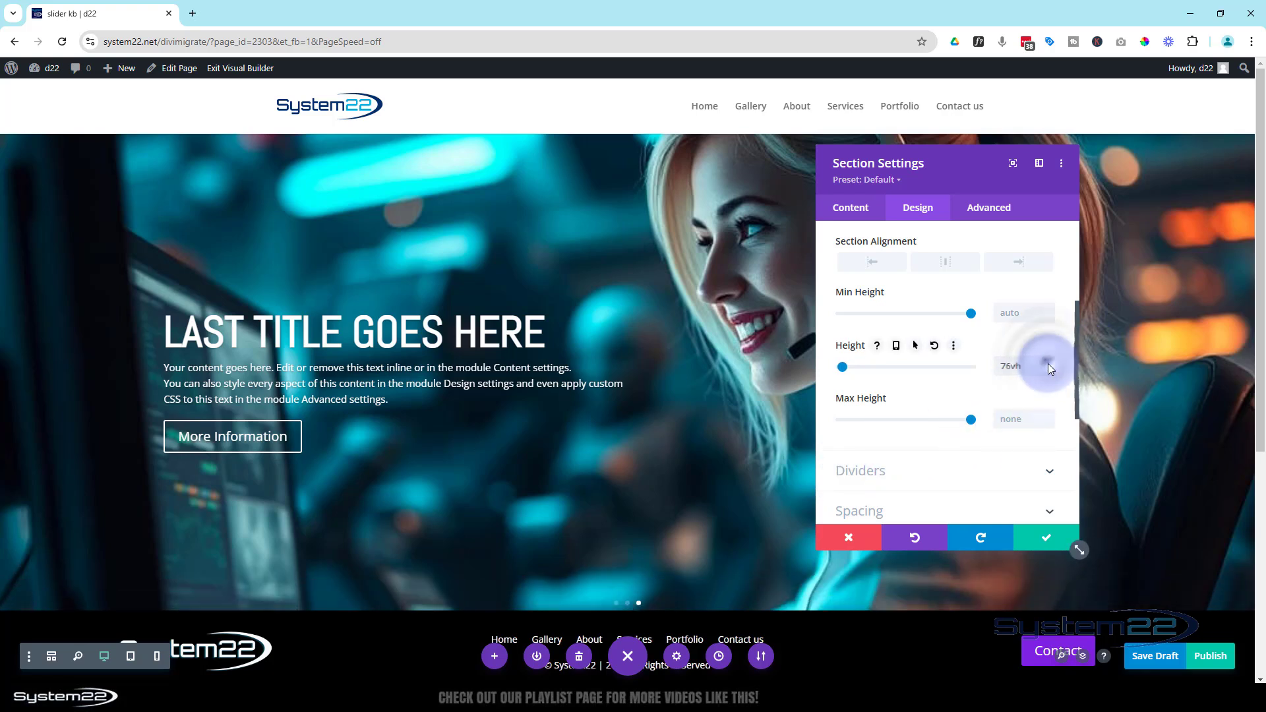
{"action": "left_click", "coordinate": [1049, 364]}
{"action": "left_click", "coordinate": [1049, 364]}
{"action": "left_click", "coordinate": [1048, 364]}
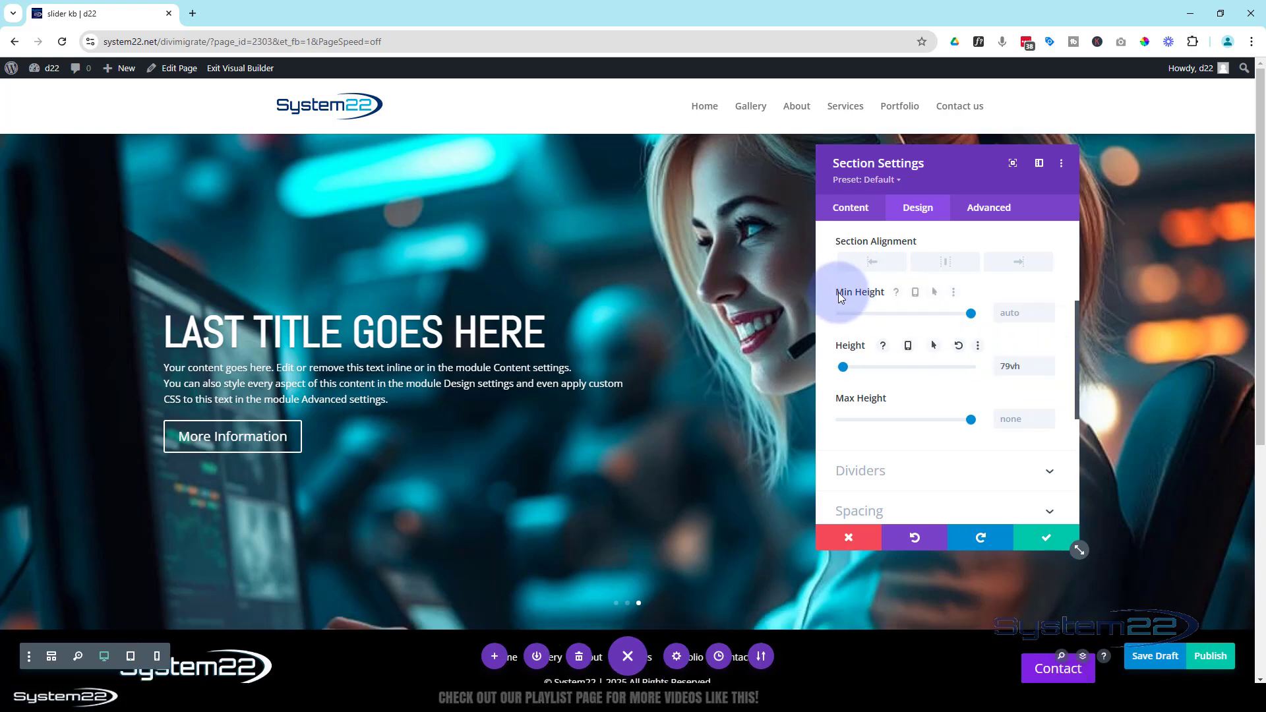
- Enable responsive values for the section height and set the tablet height to 49vh
{"action": "left_click", "coordinate": [895, 344]}
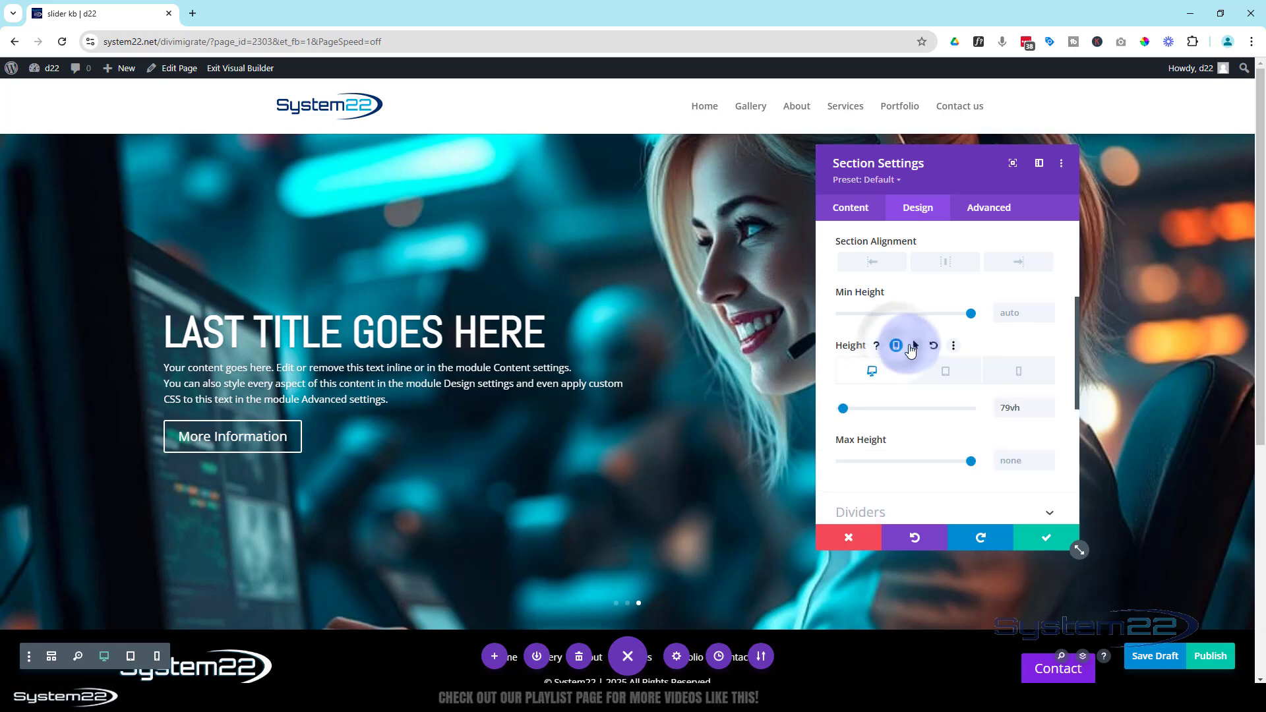
{"action": "left_click", "coordinate": [950, 374]}
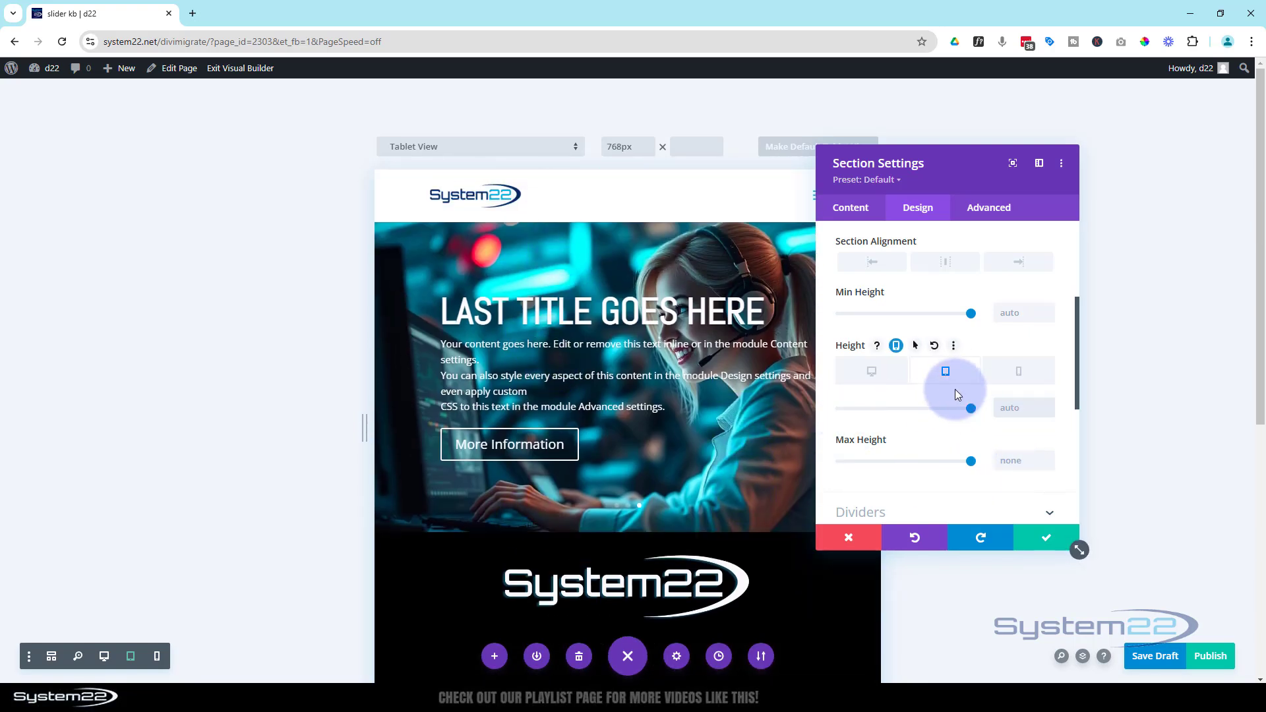
{"action": "type", "text": "50vh"}
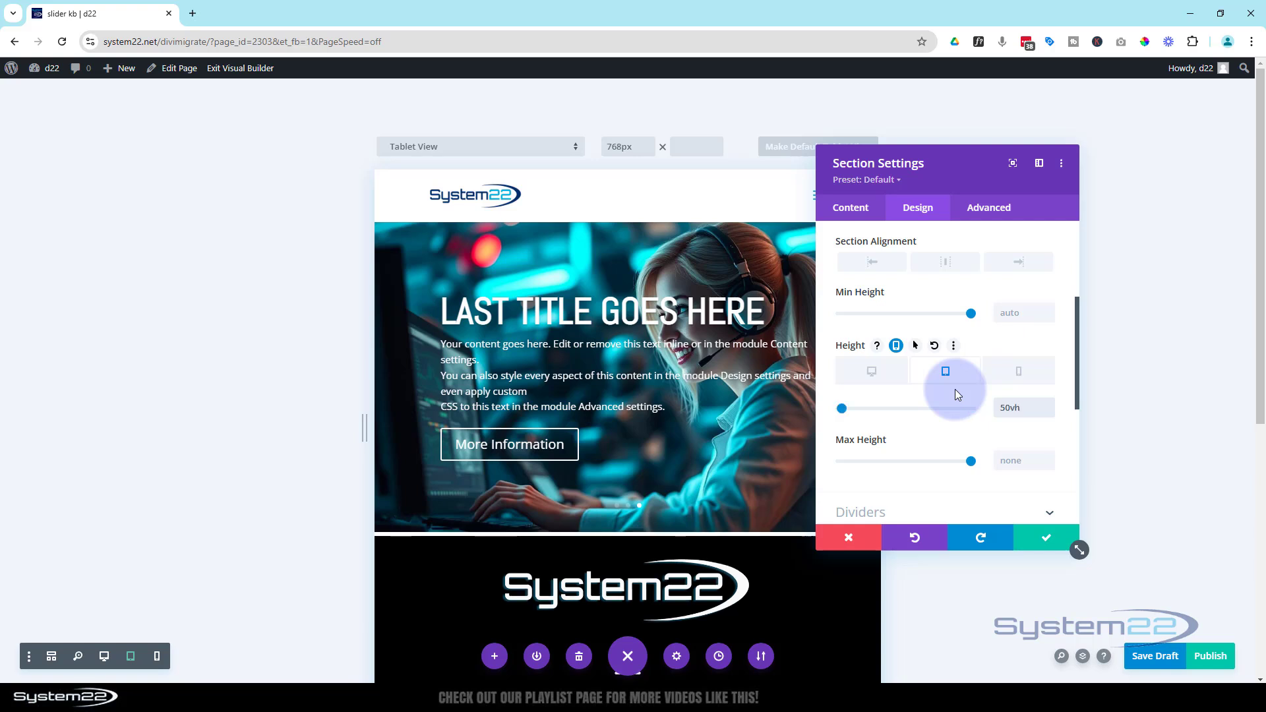
{"action": "left_click", "coordinate": [1050, 413]}
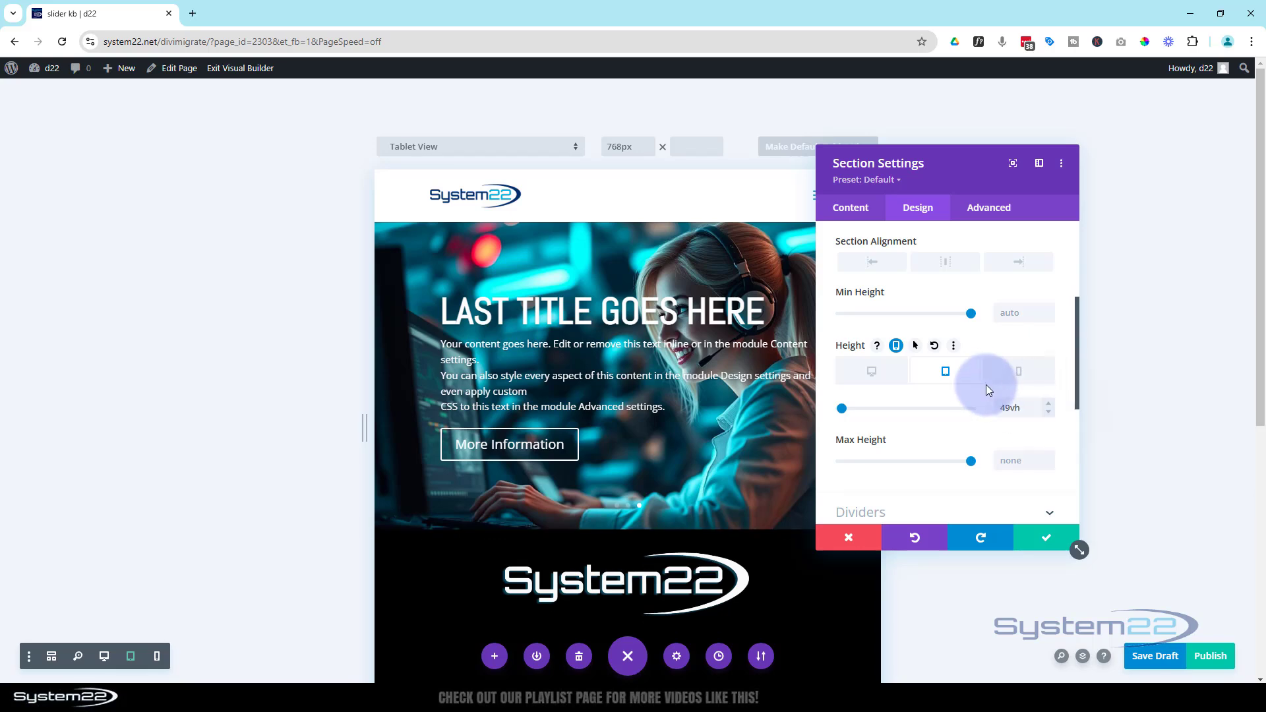
- Set the section's phone height to 46vh and save the section settings
{"action": "left_click", "coordinate": [1029, 376]}
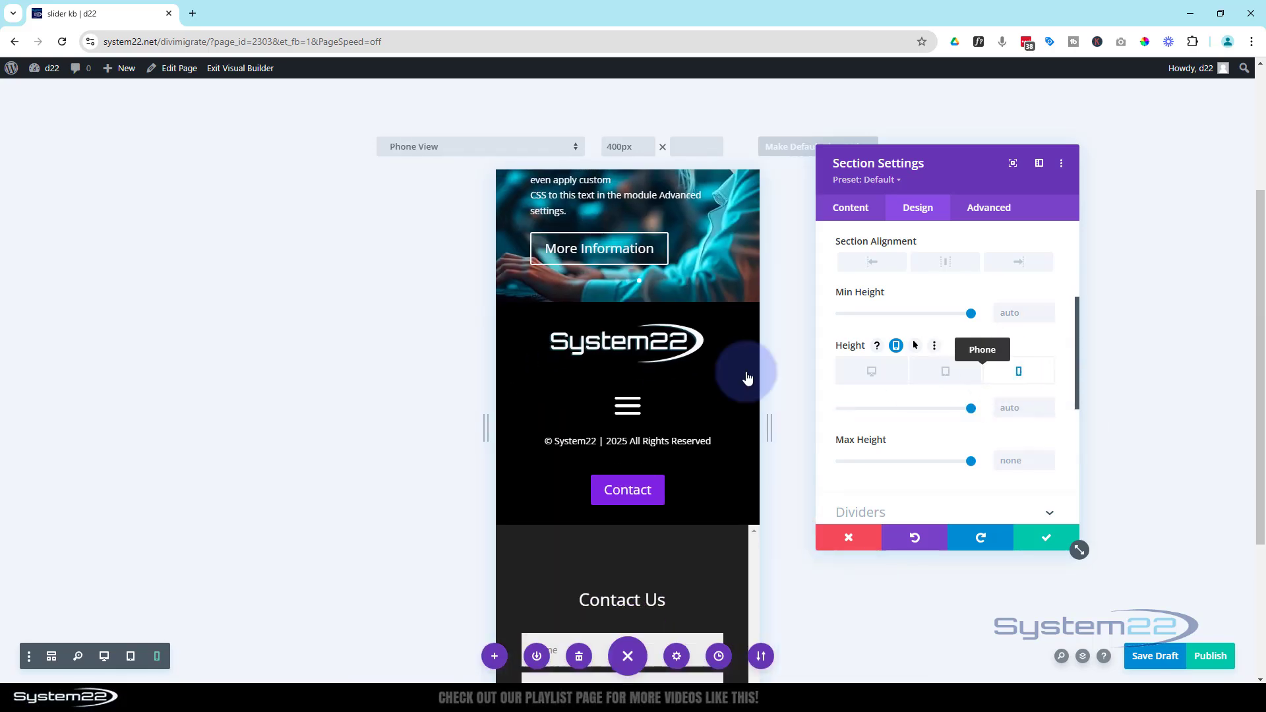
{"action": "left_click", "coordinate": [1019, 415]}
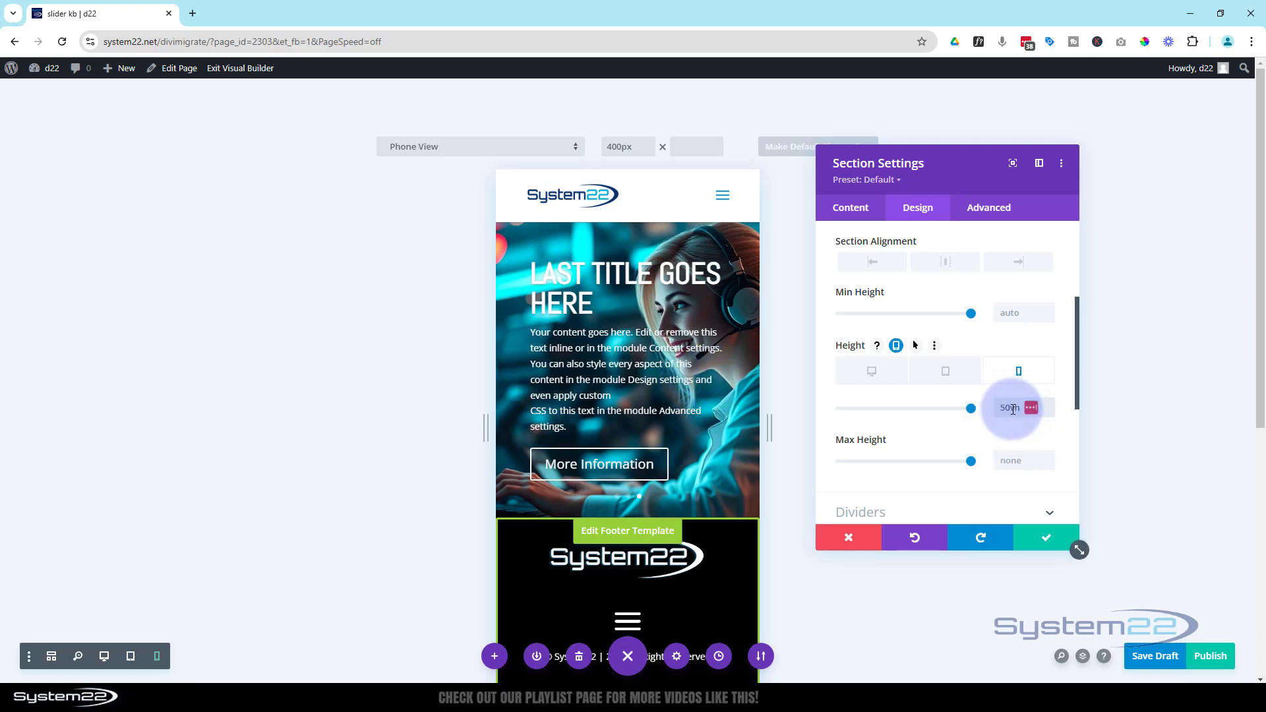
{"action": "left_click", "coordinate": [1048, 411]}
{"action": "left_click", "coordinate": [1048, 411]}
{"action": "left_click", "coordinate": [1048, 411]}
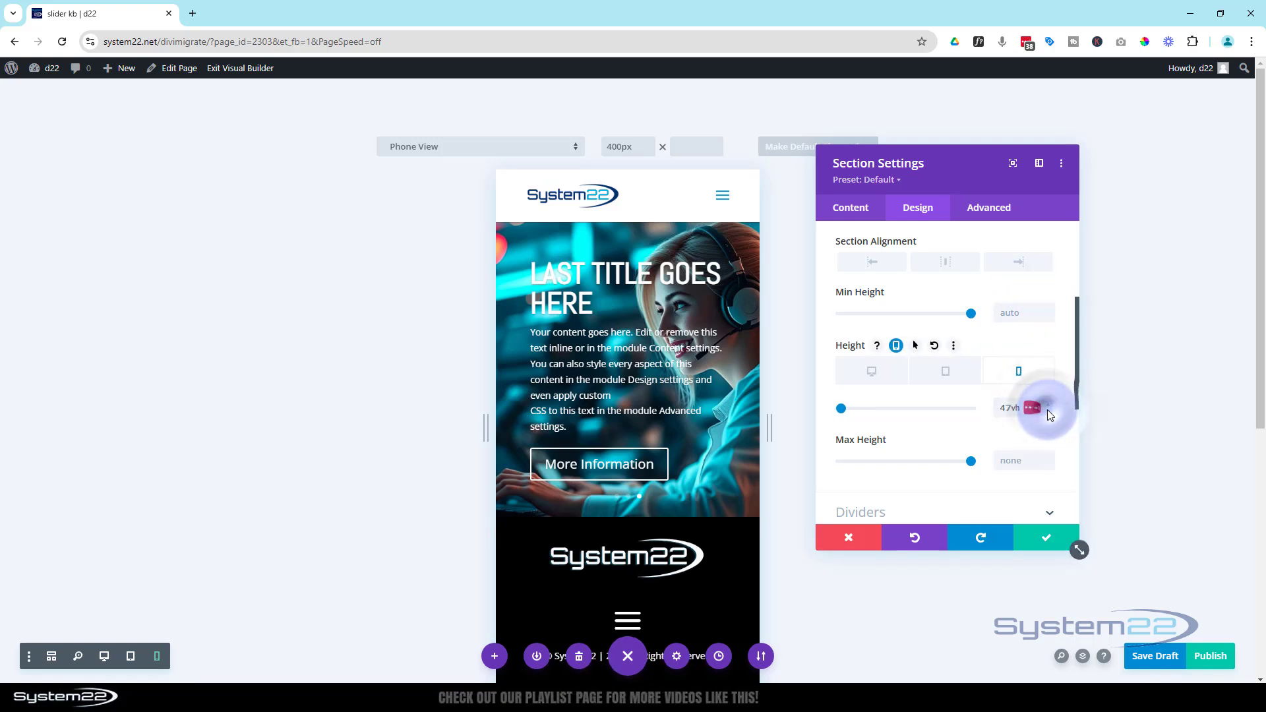
{"action": "left_click", "coordinate": [1047, 409]}
{"action": "left_click", "coordinate": [928, 358]}
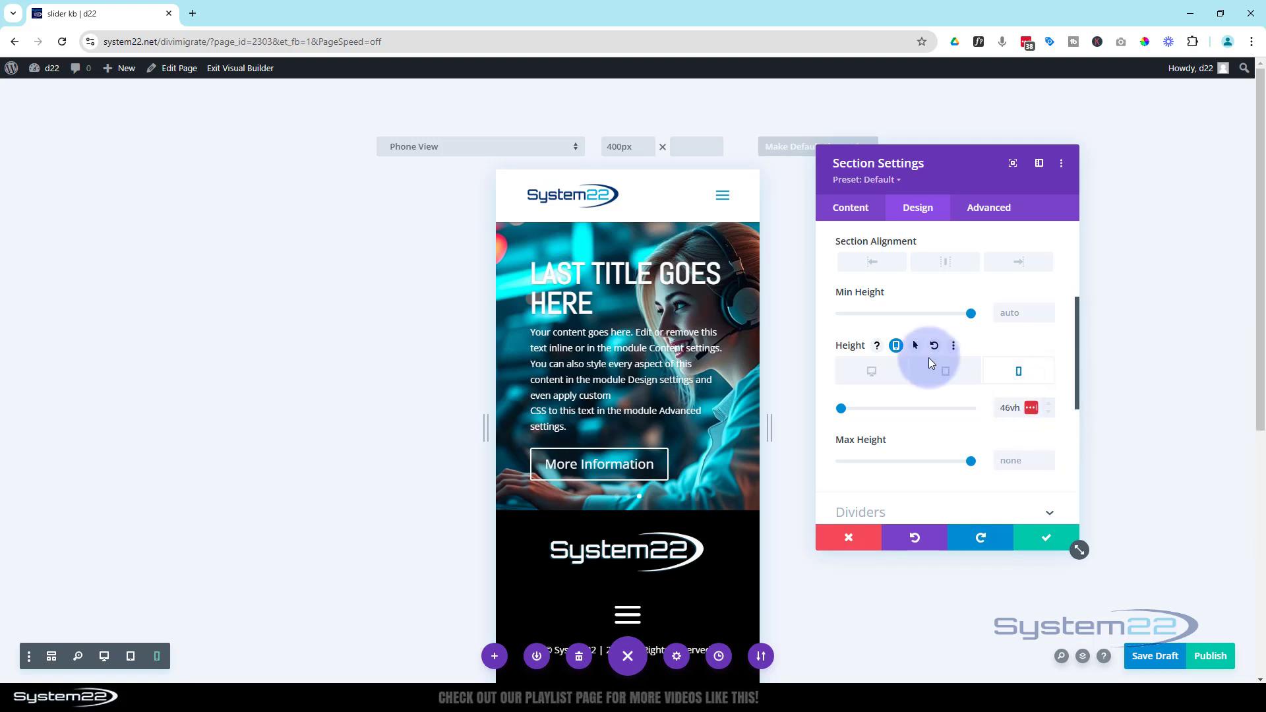
{"action": "left_click", "coordinate": [1044, 541]}
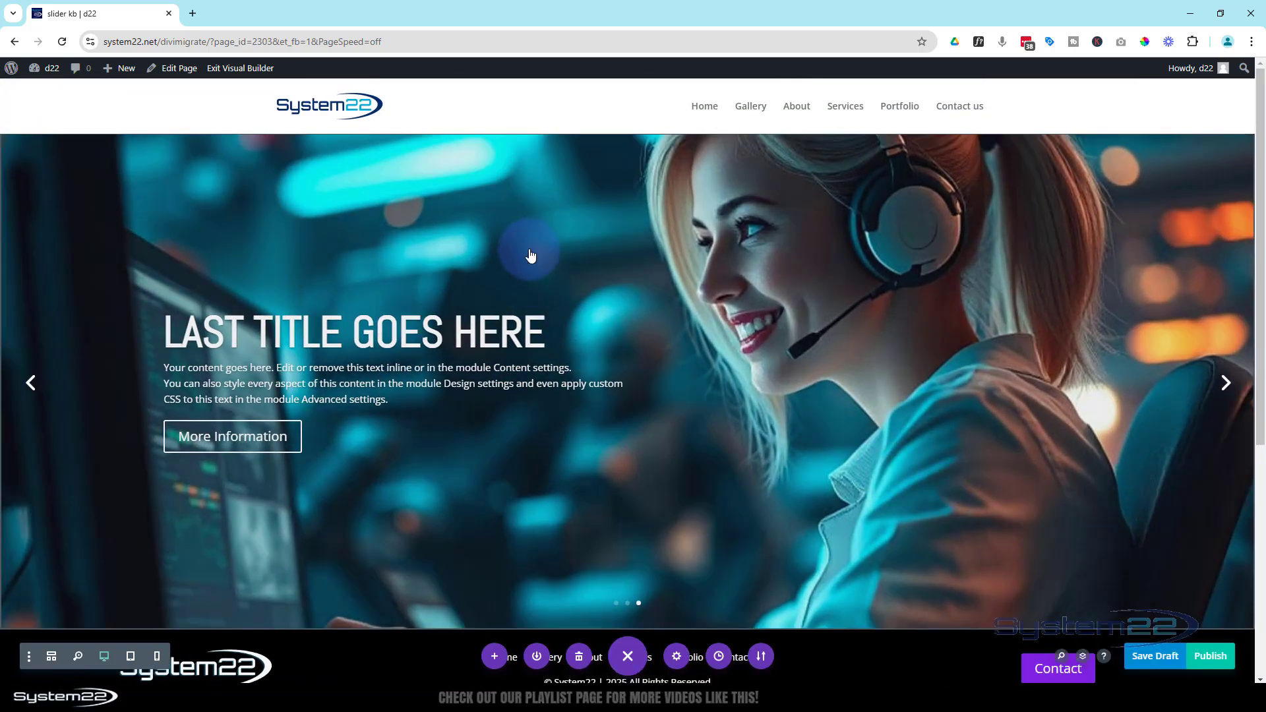
- Open the slider module's free-form custom CSS editor in its advanced settings
{"action": "mouse_move", "coordinate": [531, 255]}
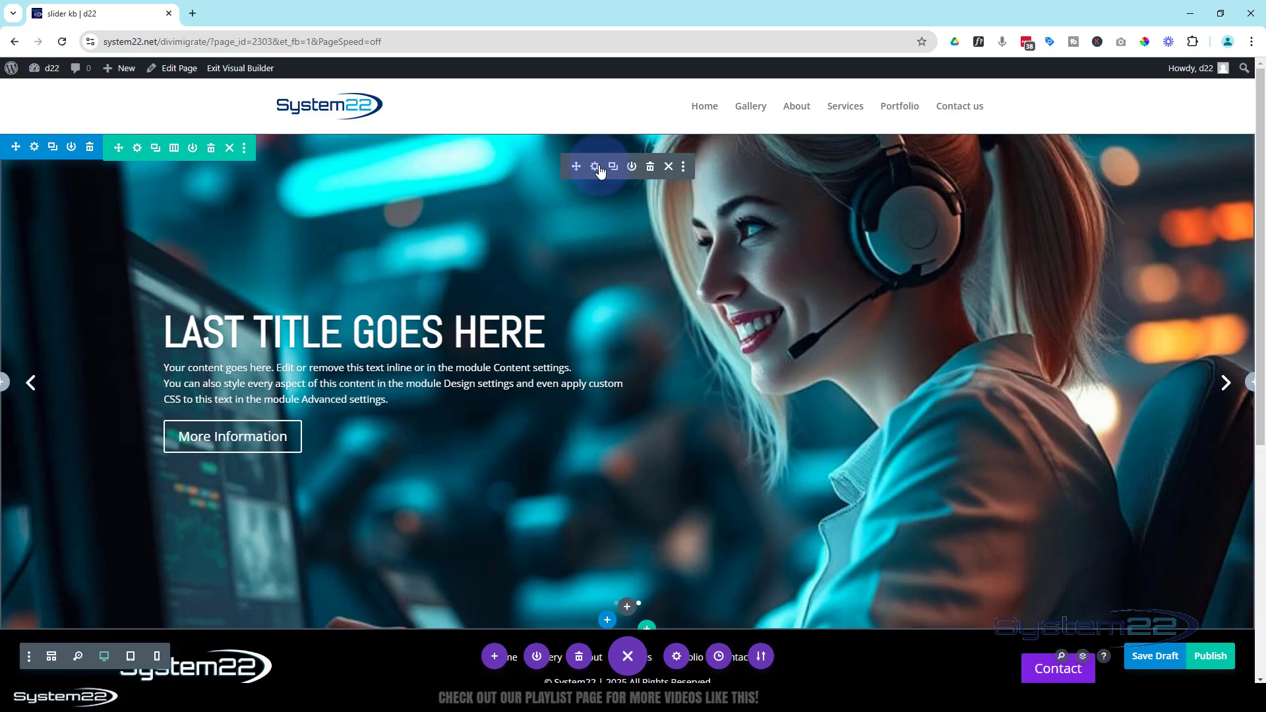
{"action": "left_click", "coordinate": [596, 168]}
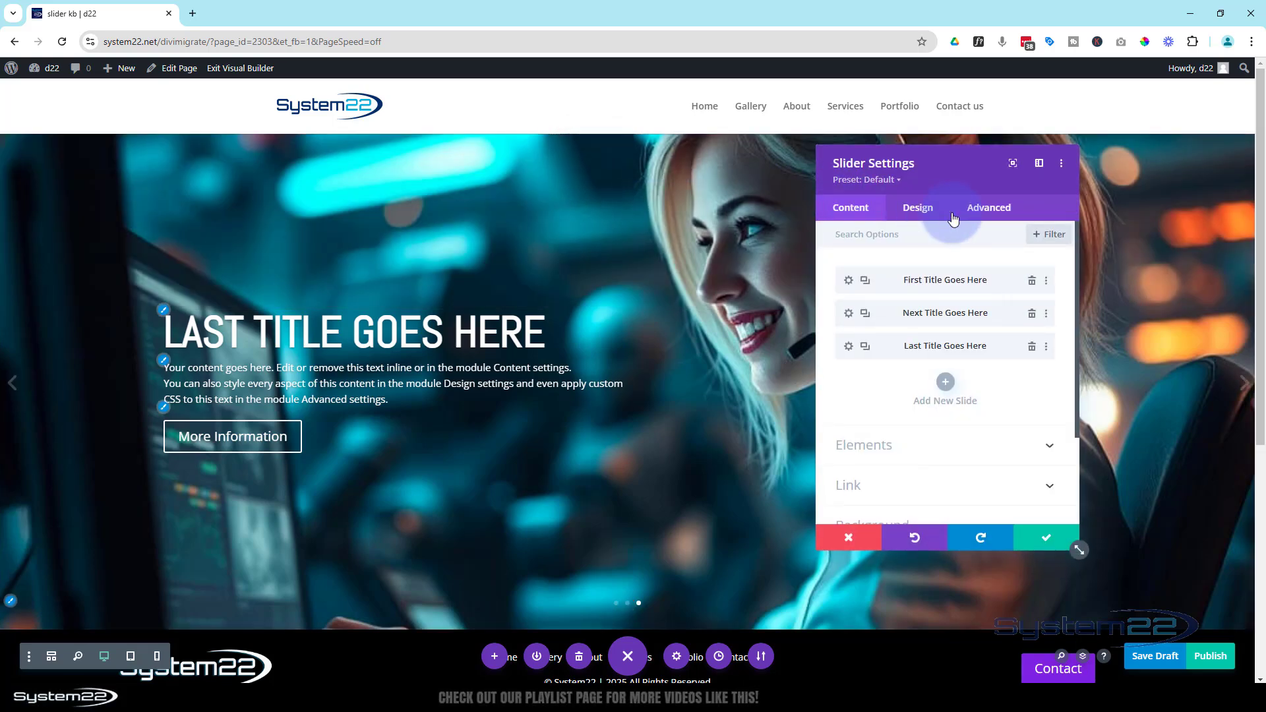
{"action": "left_click", "coordinate": [997, 210]}
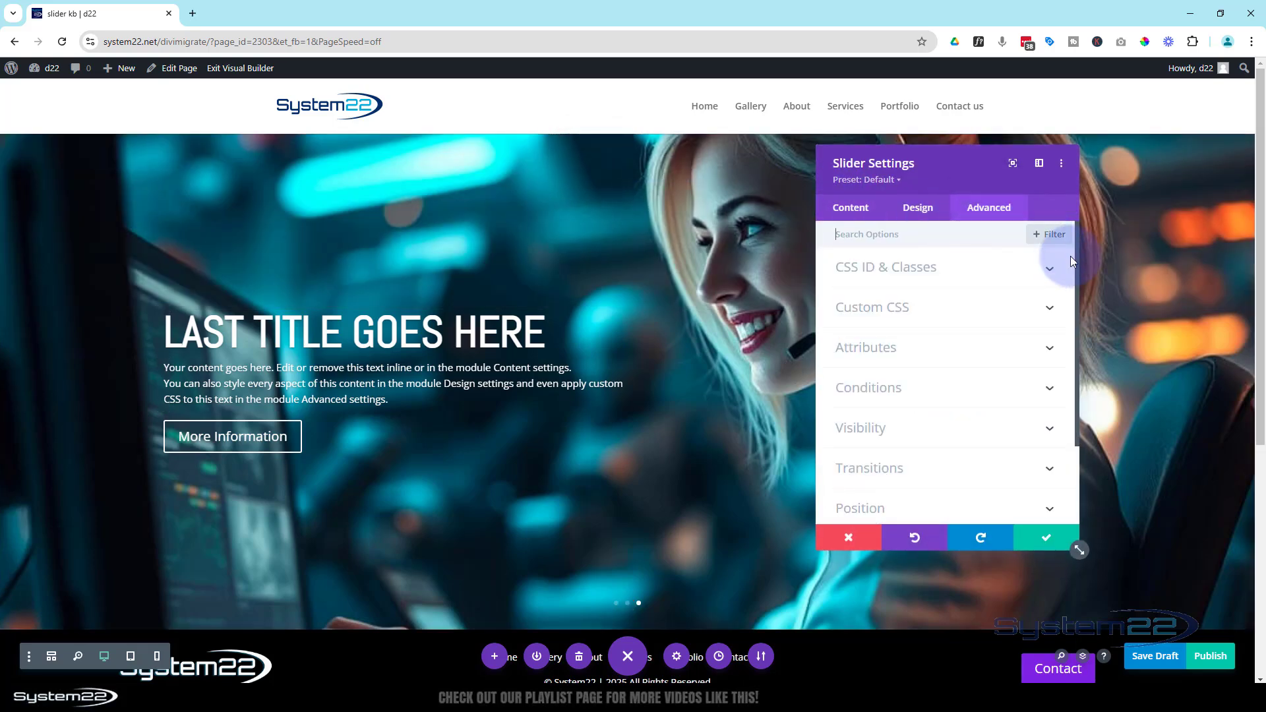
{"action": "left_click", "coordinate": [1057, 267]}
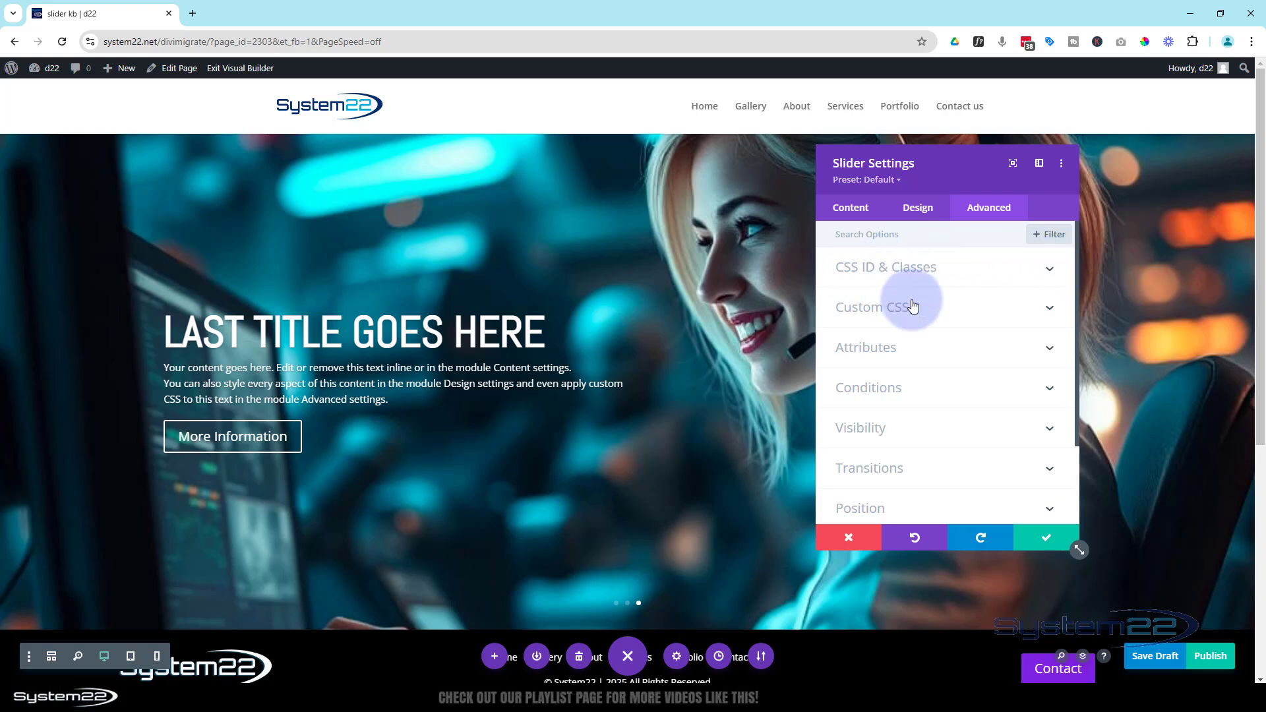
{"action": "left_click", "coordinate": [968, 319]}
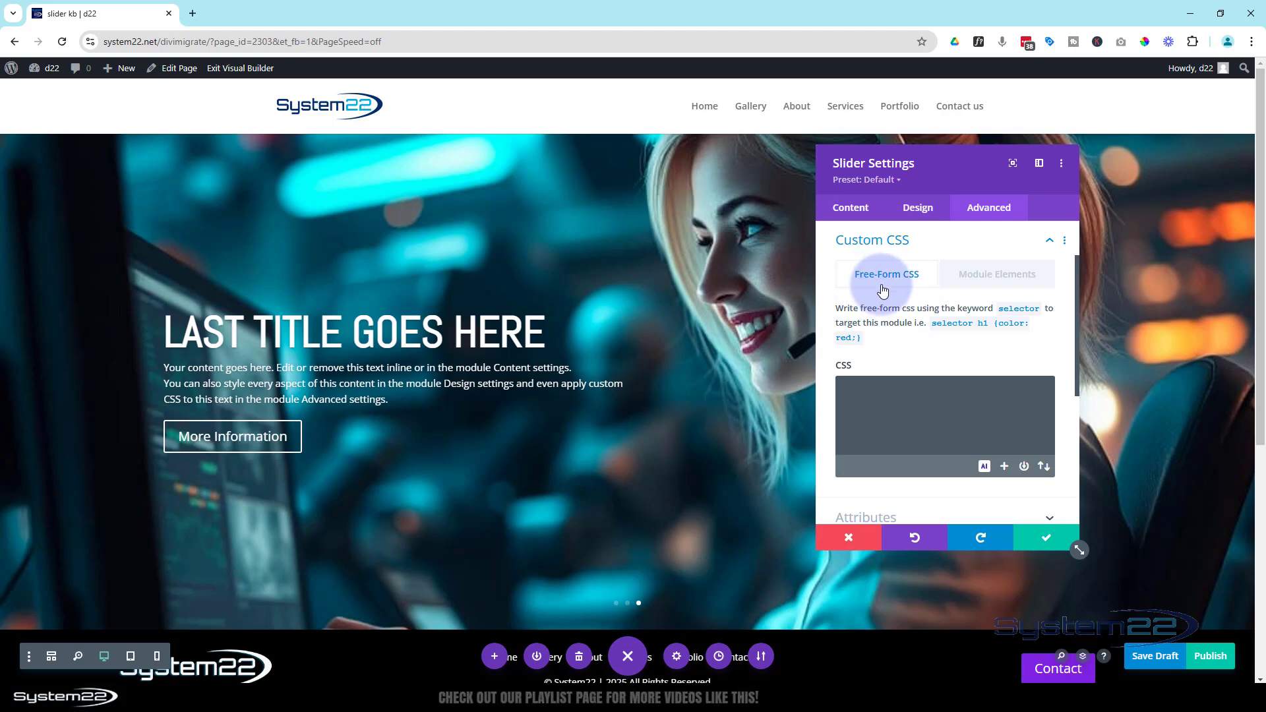
{"action": "left_click", "coordinate": [885, 394]}
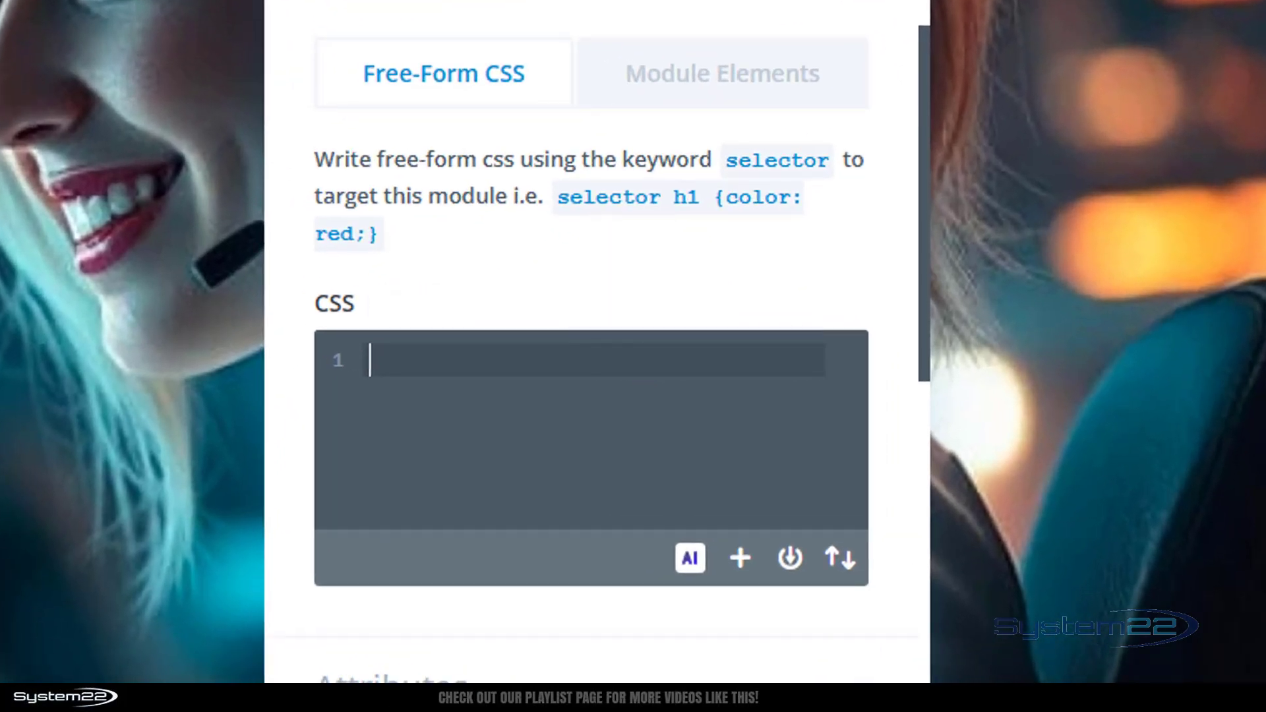
- Write a CSS rule for "selector" containing "animation:imzoom 60s infinite linear" in the slider's free-form CSS
{"action": "type", "text": "selector "}
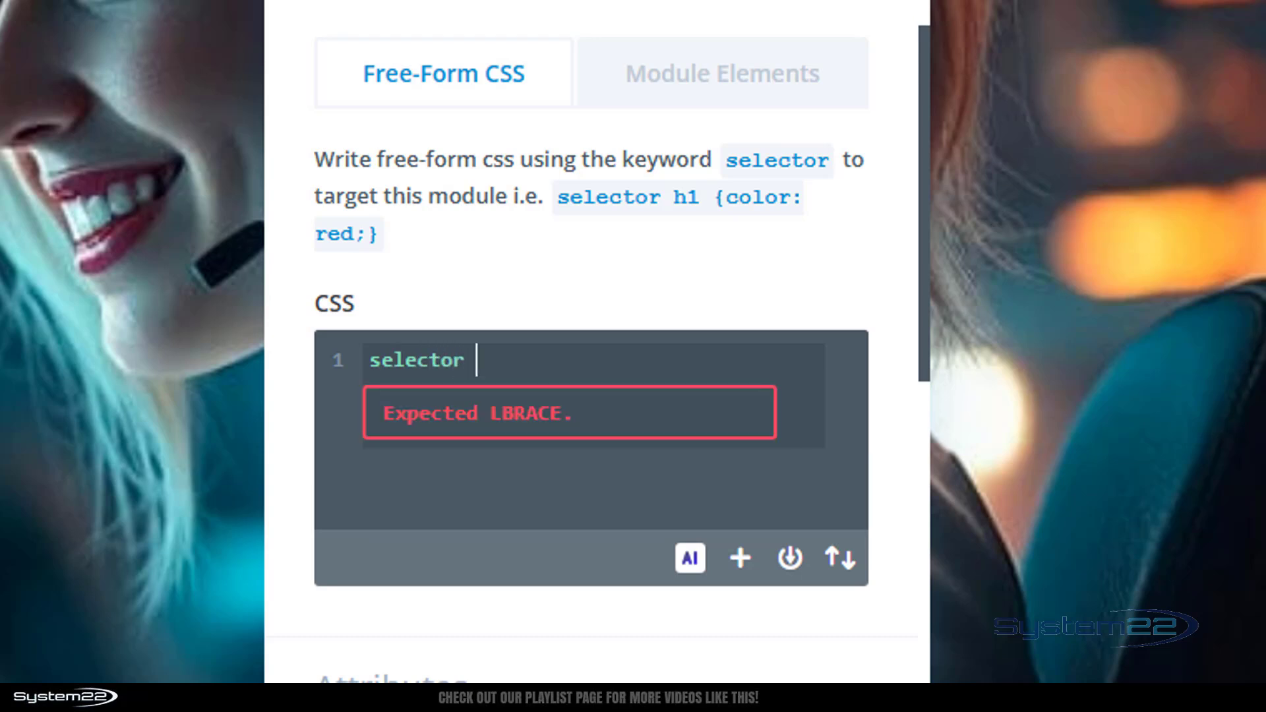
{"action": "type", "text": "{"}
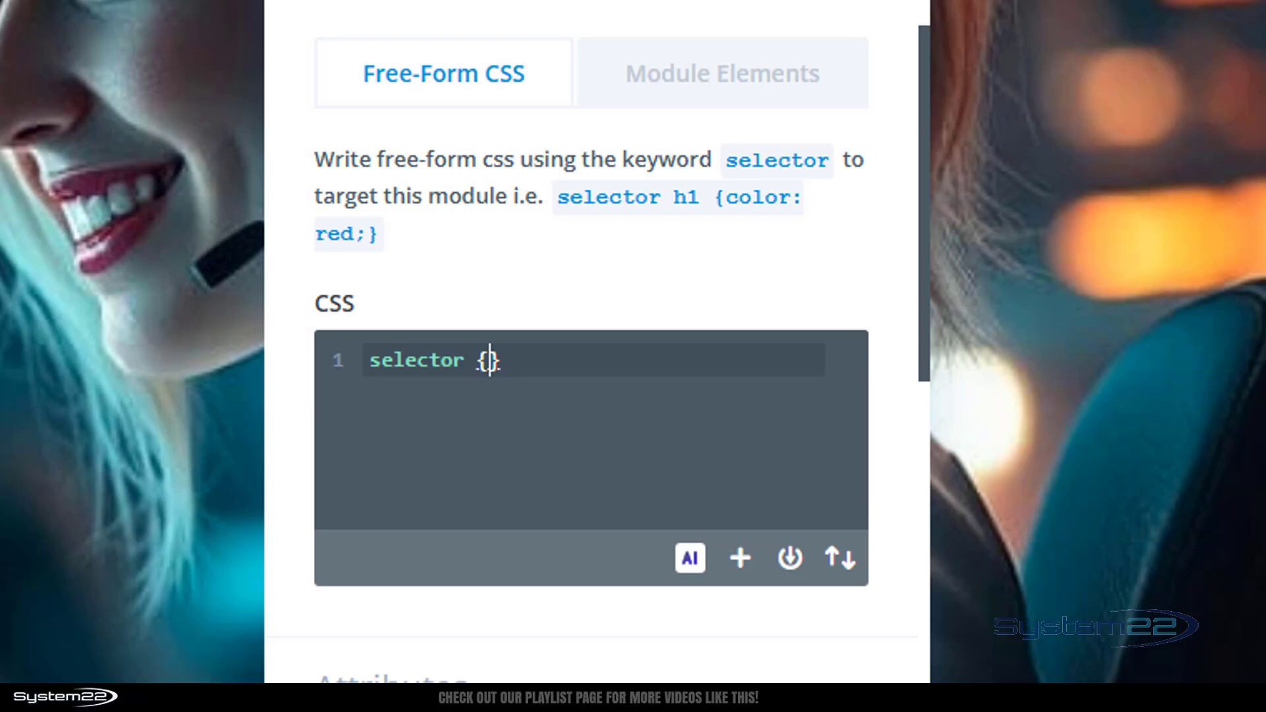
{"action": "key", "text": "Return"}
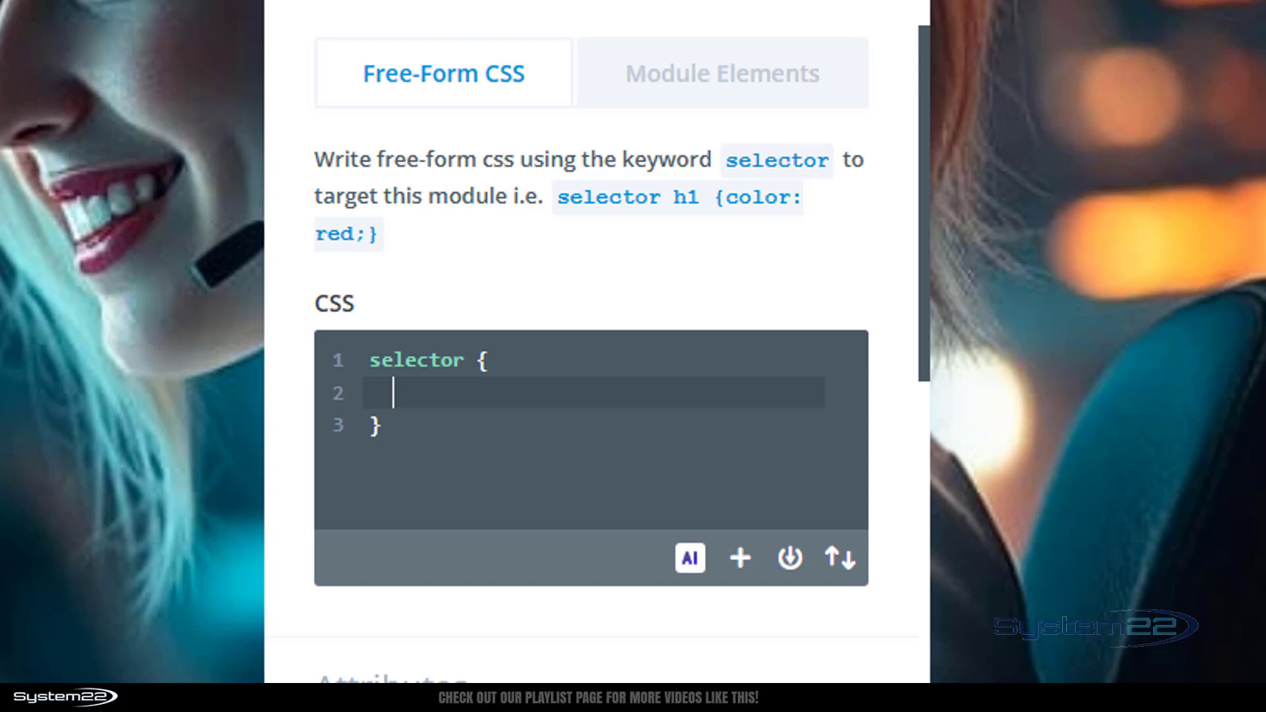
{"action": "type", "text": "animation"}
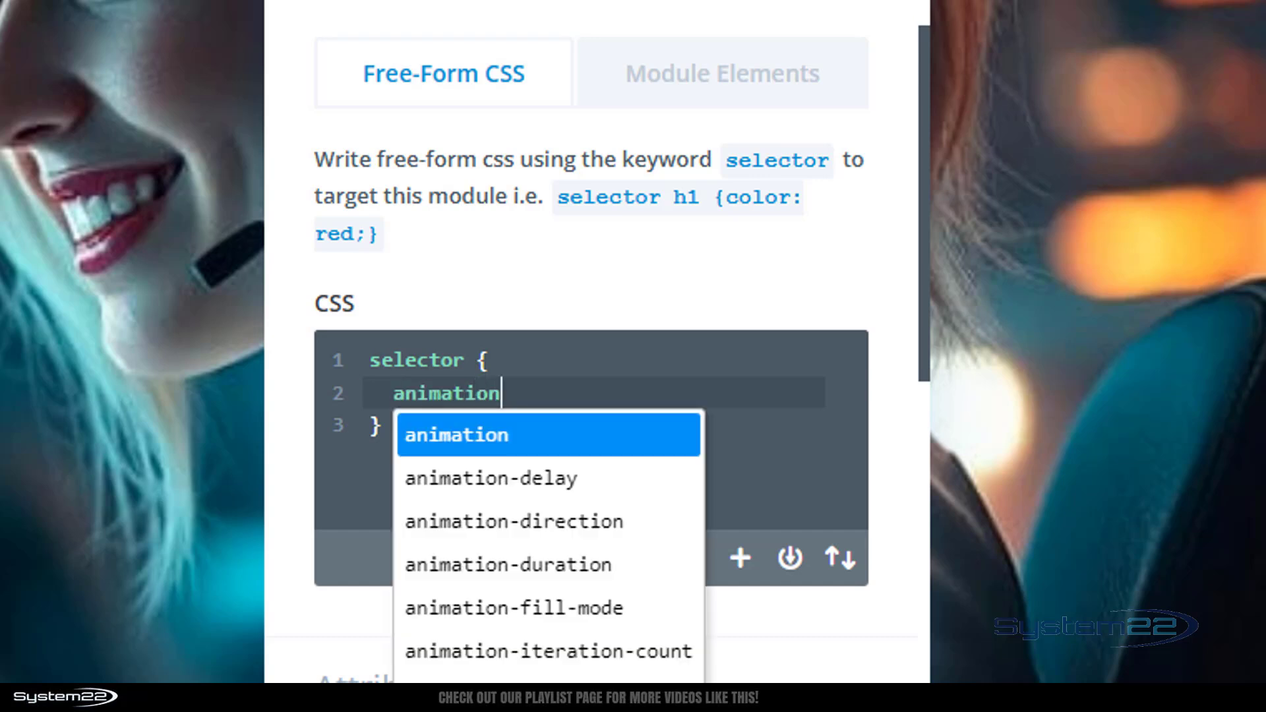
{"action": "type", "text": ":"}
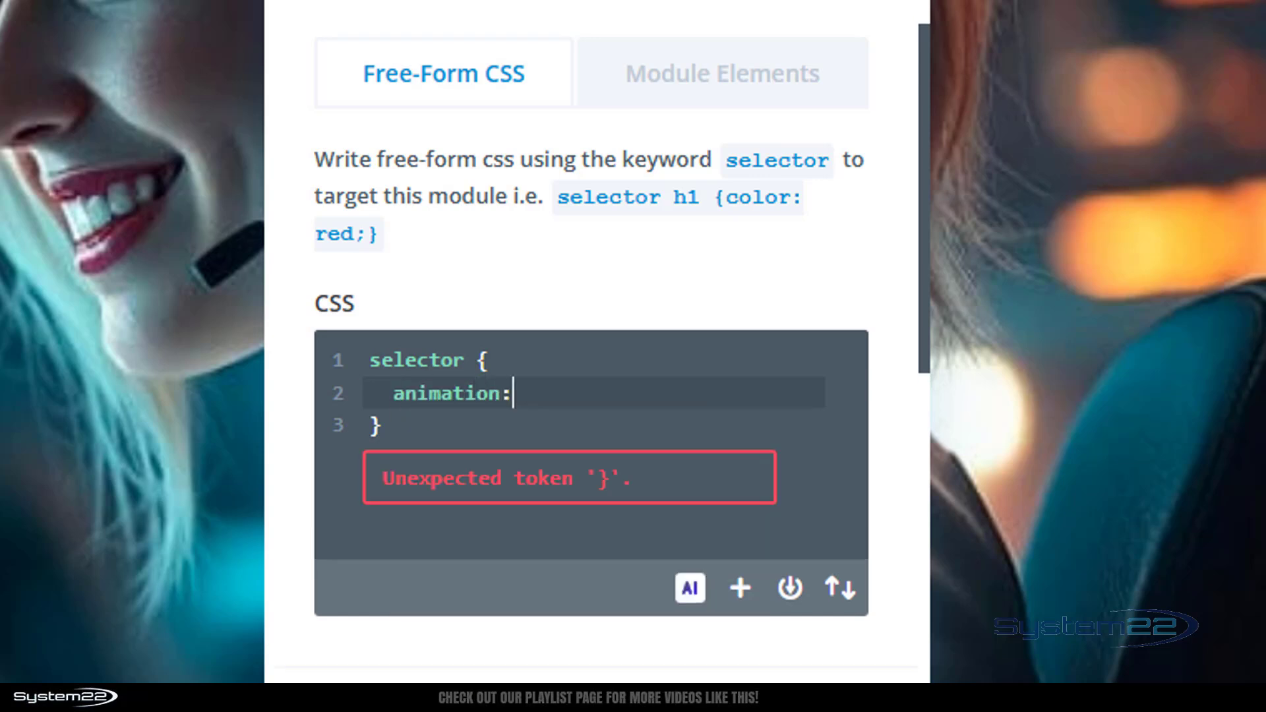
{"action": "type", "text": "imzoom"}
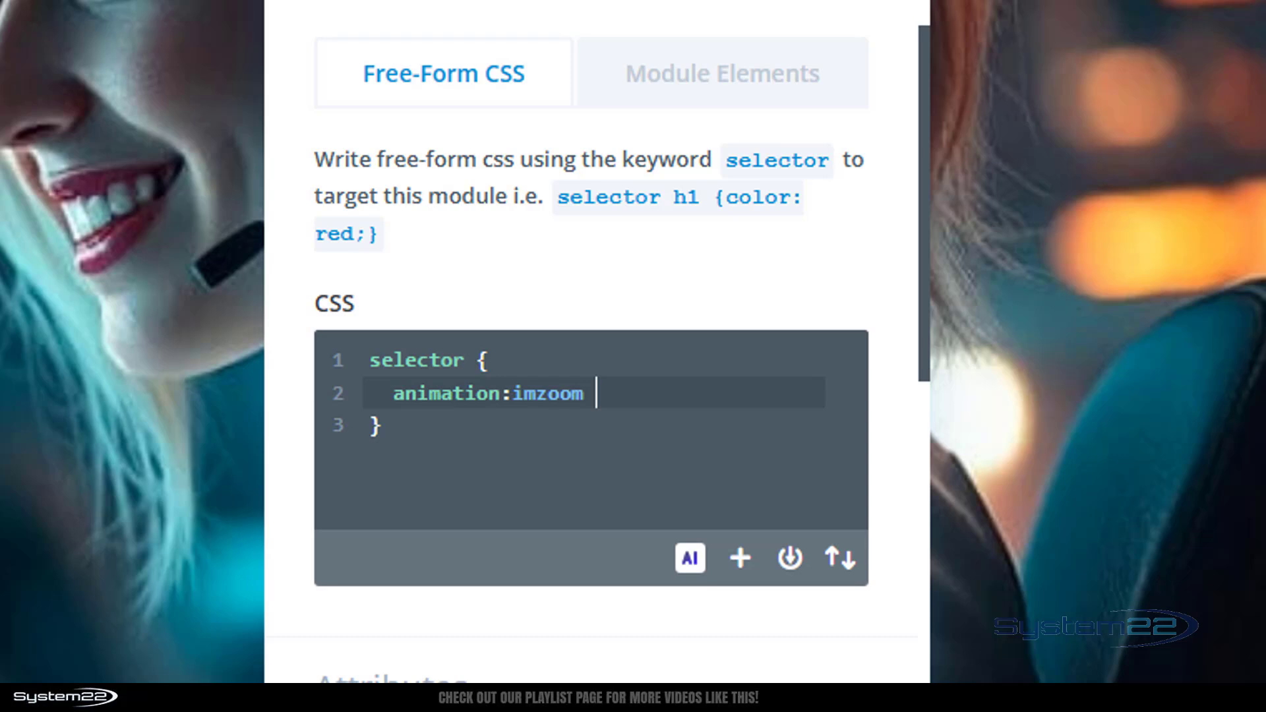
{"action": "type", "text": "60s"}
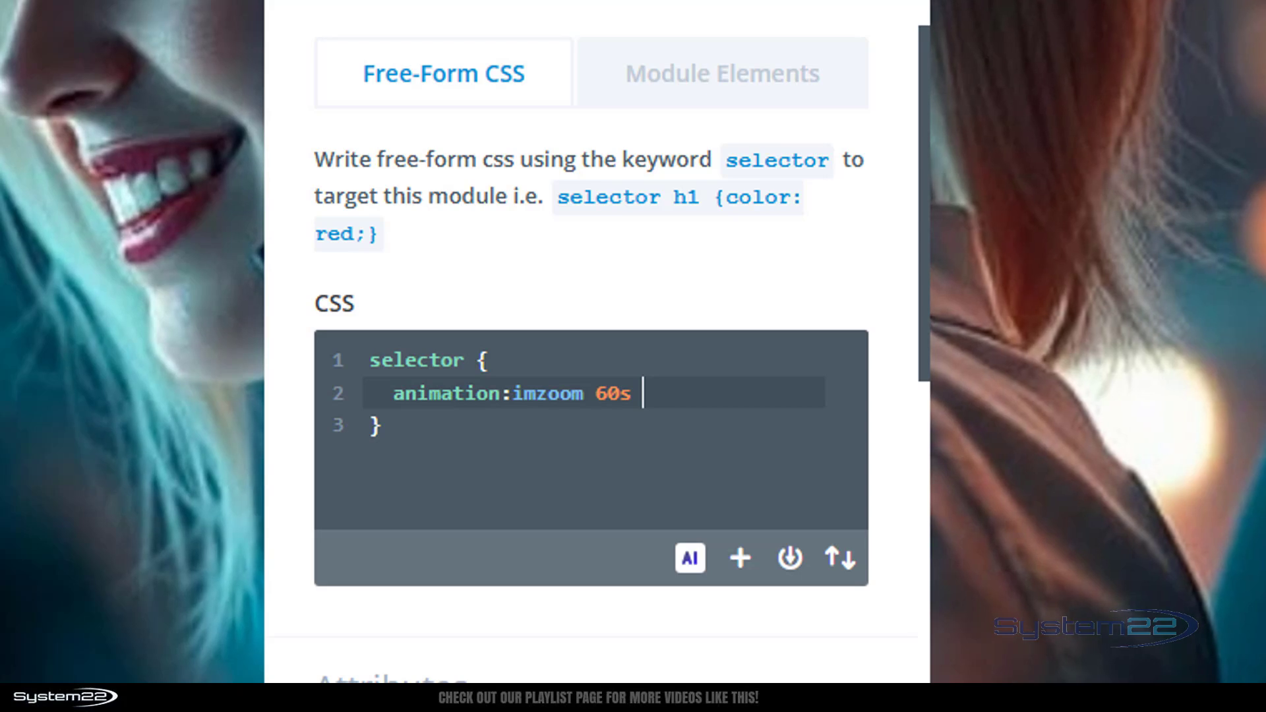
{"action": "type", "text": " infinite"}
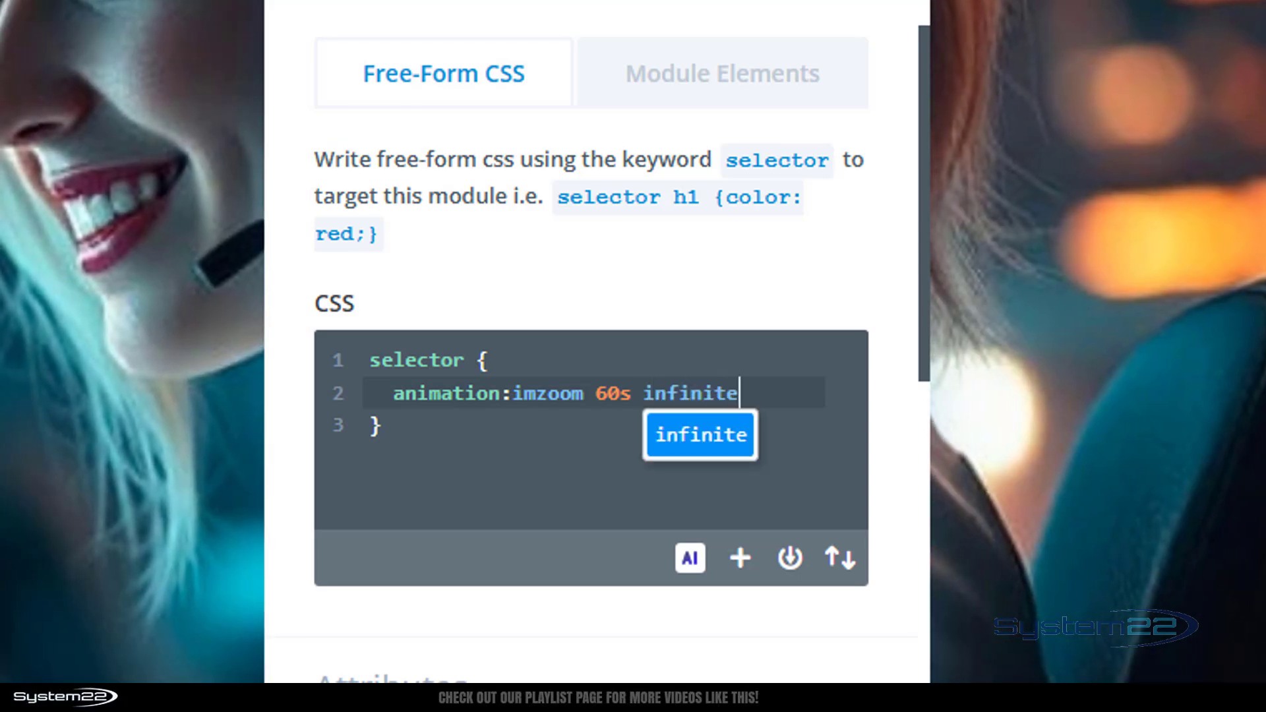
{"action": "type", "text": " linea"}
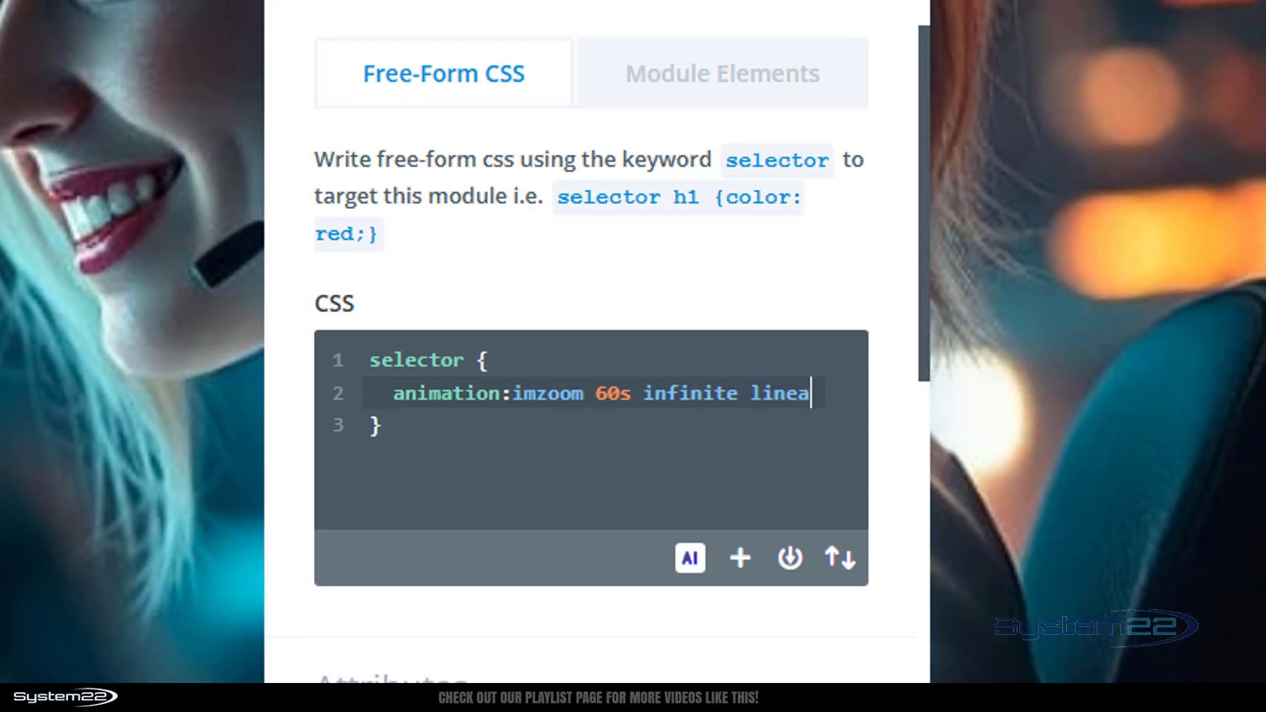
{"action": "type", "text": "r"}
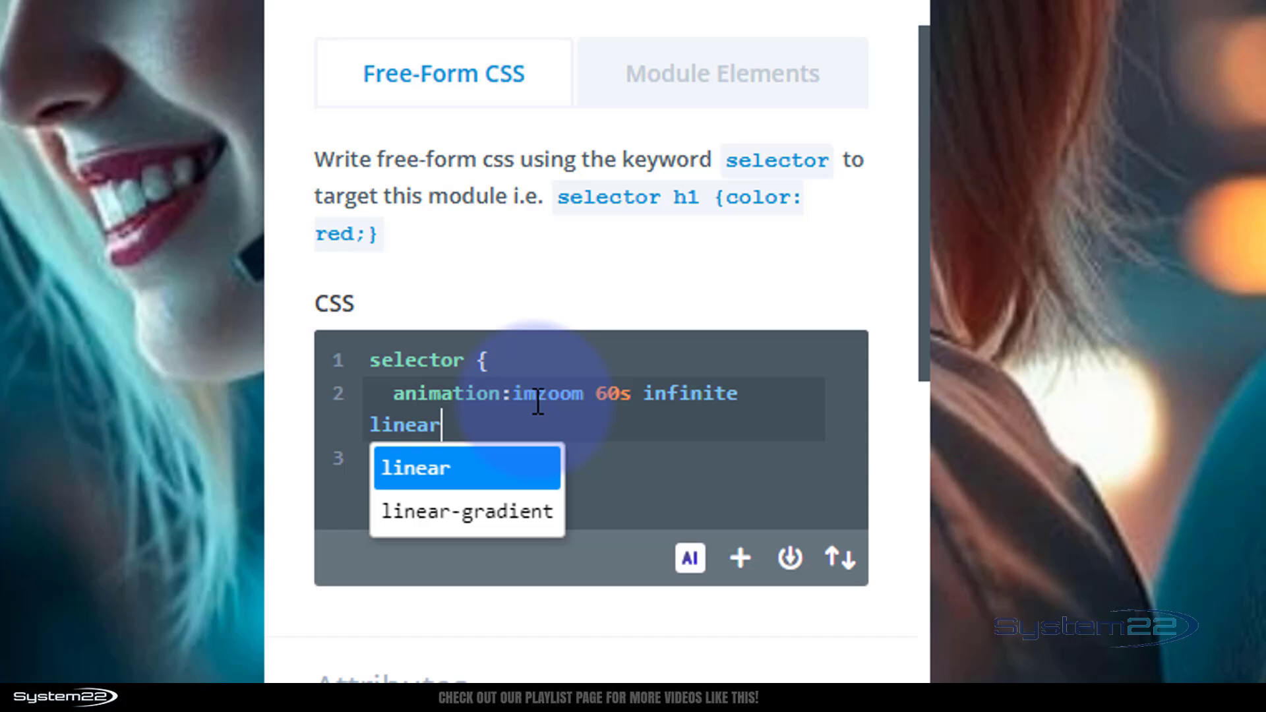
{"action": "left_click", "coordinate": [537, 399]}
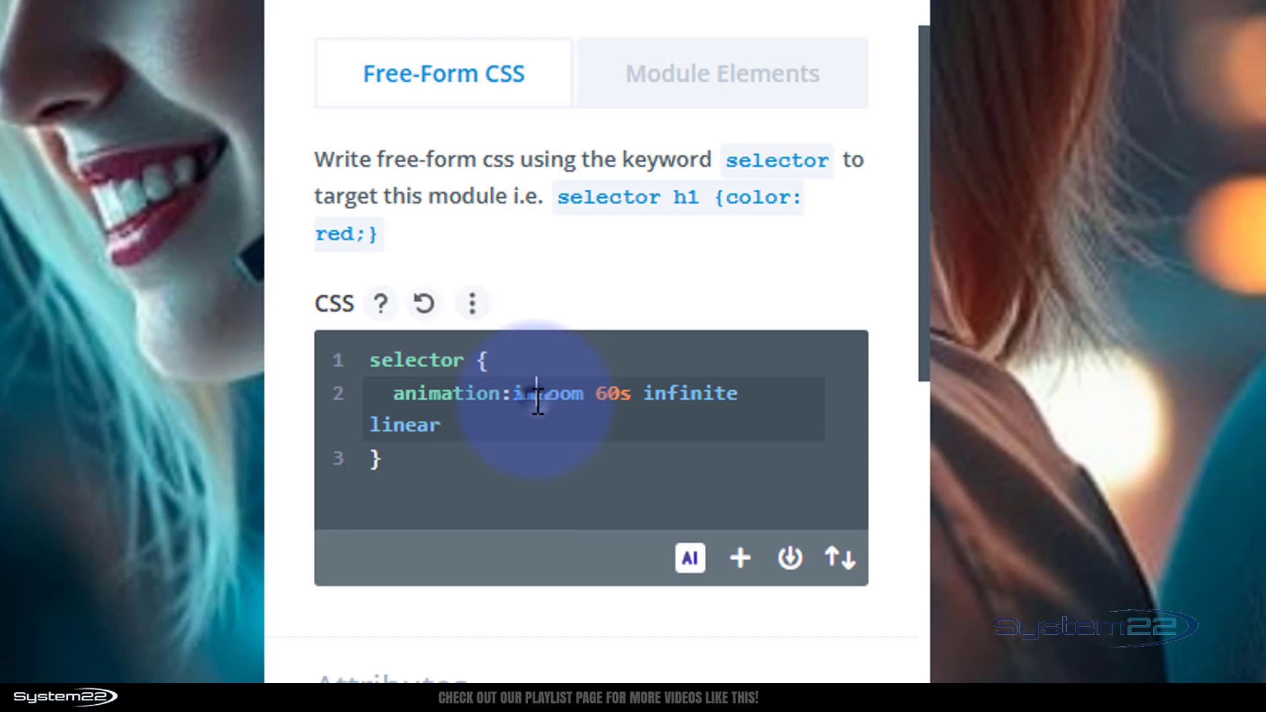
{"action": "left_click_drag", "start_coordinate": [515, 392], "coordinate": [590, 384]}
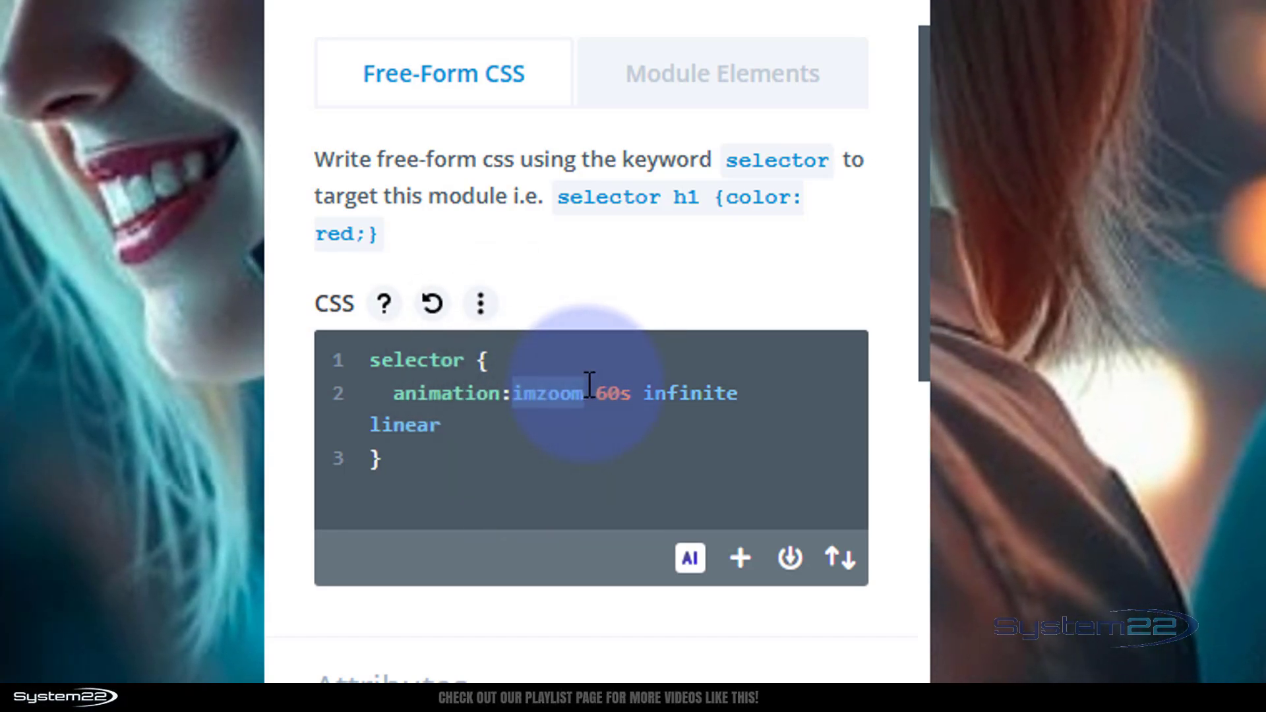
{"action": "left_click", "coordinate": [405, 458]}
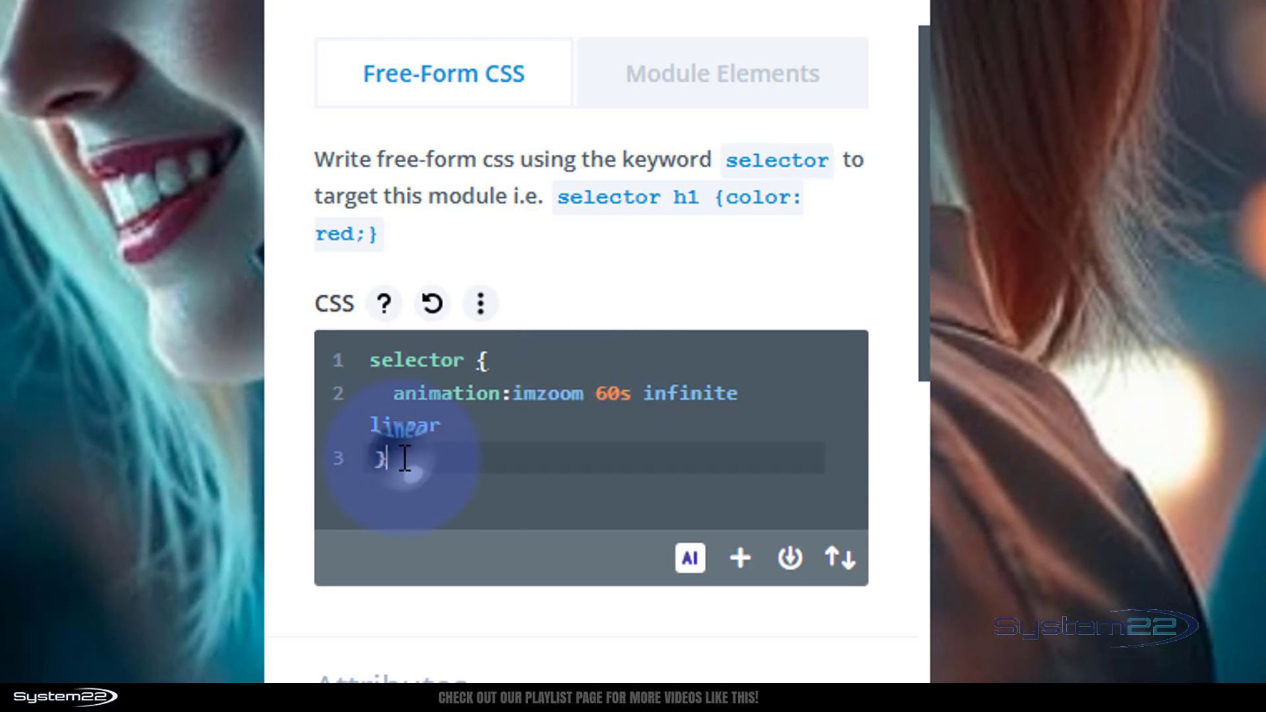
{"action": "key", "text": "Return"}
{"action": "key", "text": "Return"}
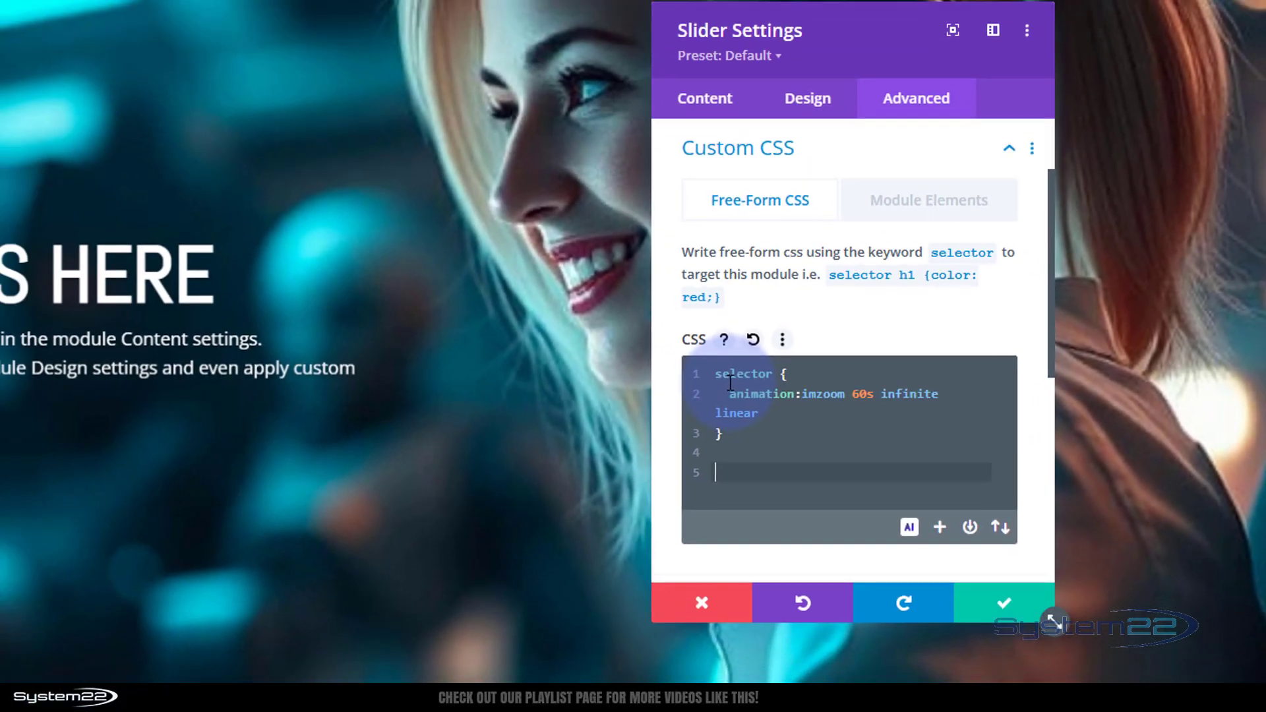
{"action": "type", "text": "@"}
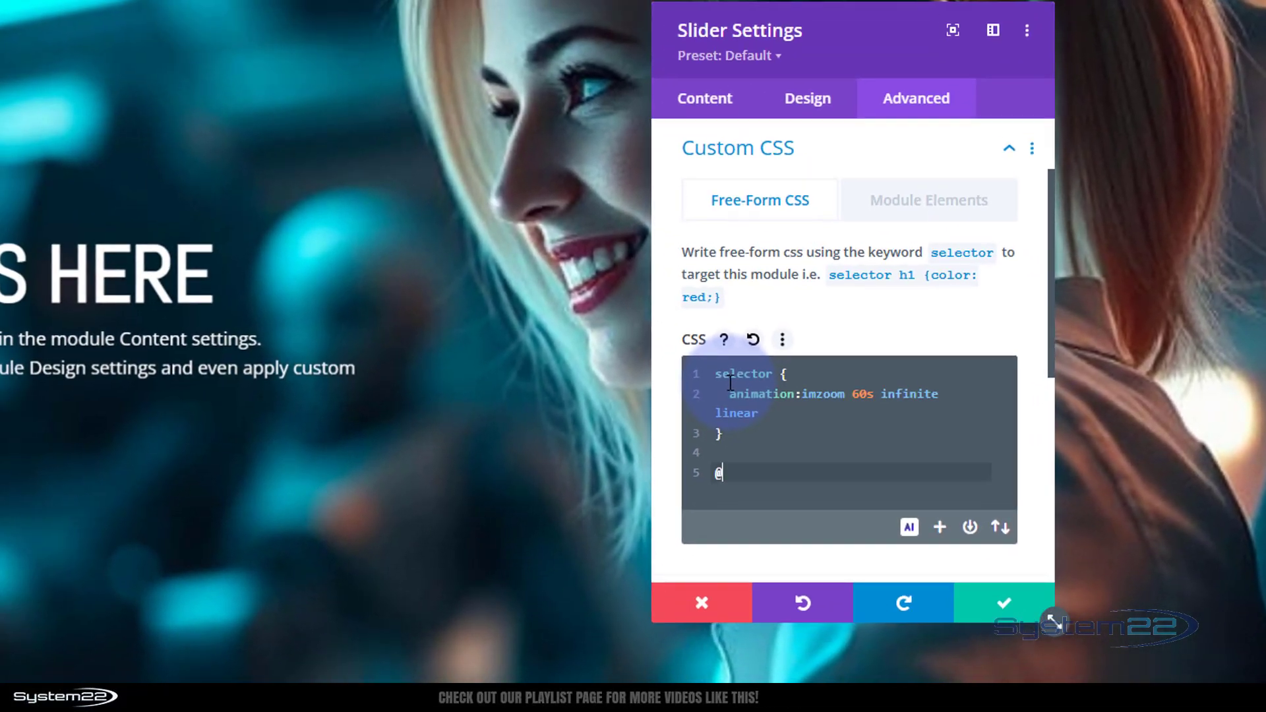
{"action": "type", "text": "keyframes "}
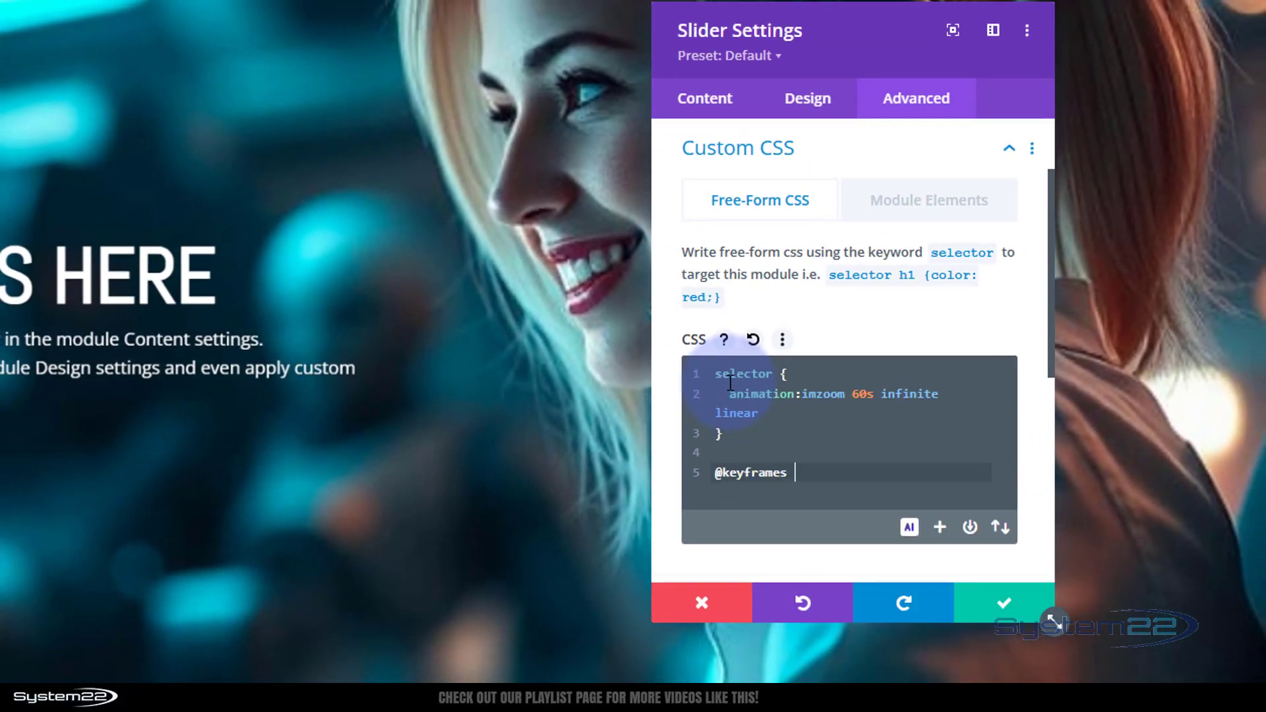
{"action": "type", "text": "imzoom"}
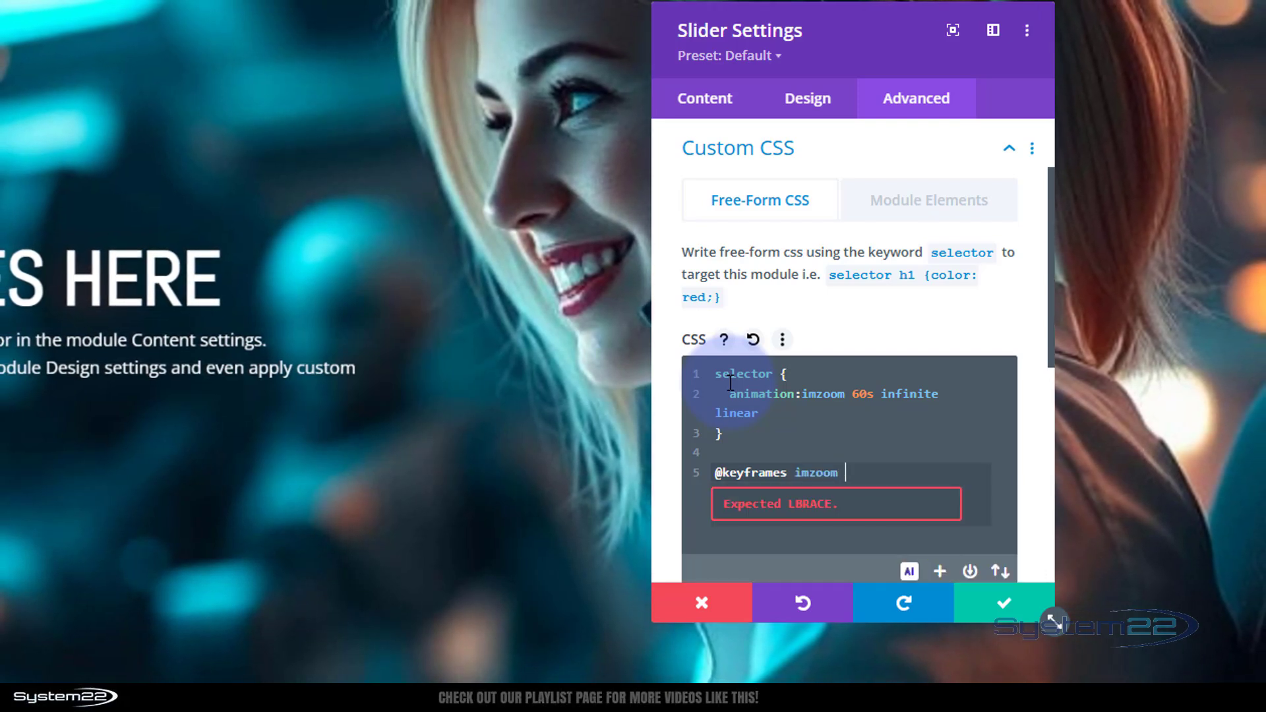
{"action": "type", "text": " {"}
{"action": "key", "text": "Return"}
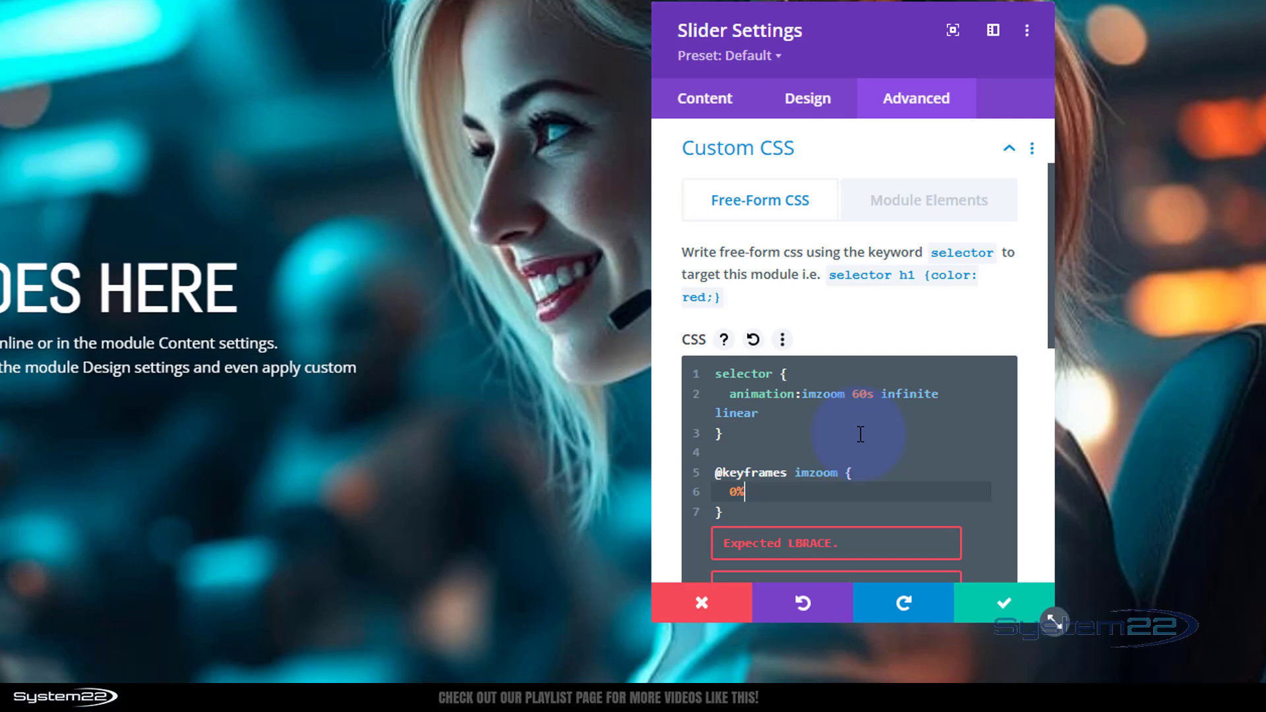
- Add a "0%, 100%" keyframe containing "transform:scale(1)" inside the imzoom keyframes block
{"action": "type", "text": ","}
{"action": "key", "text": "Return"}
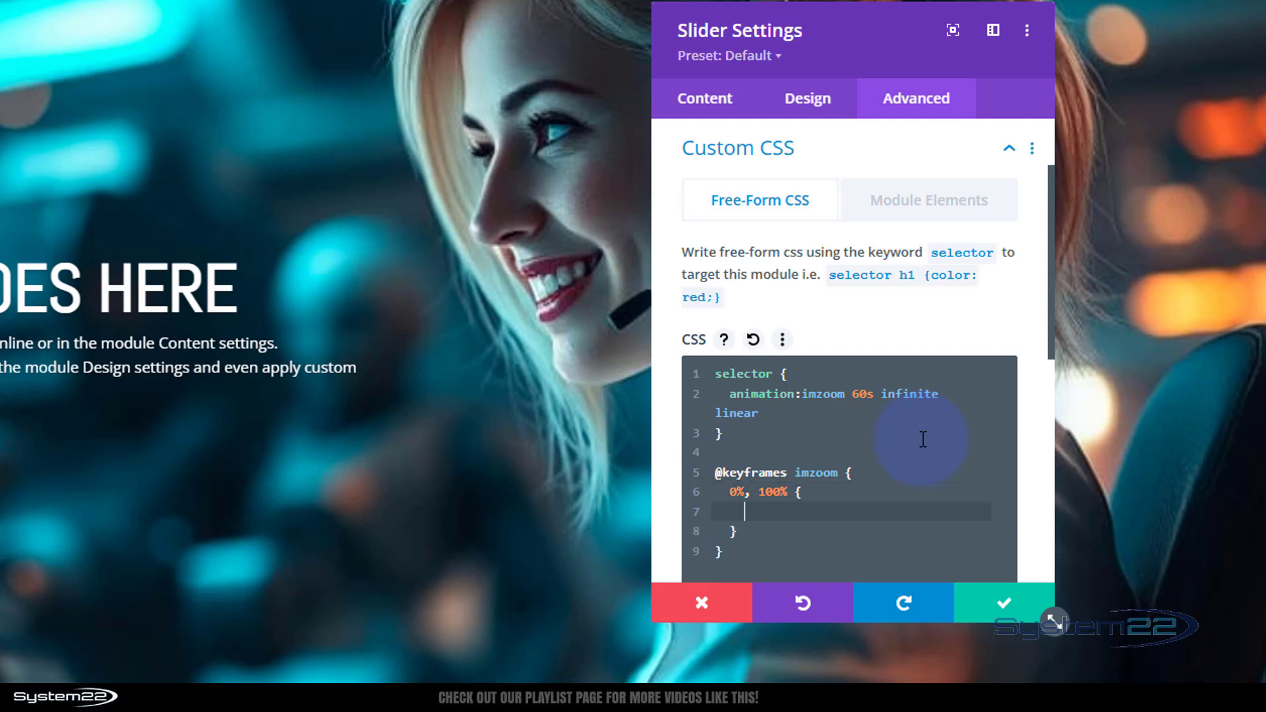
{"action": "type", "text": "transform:scale"}
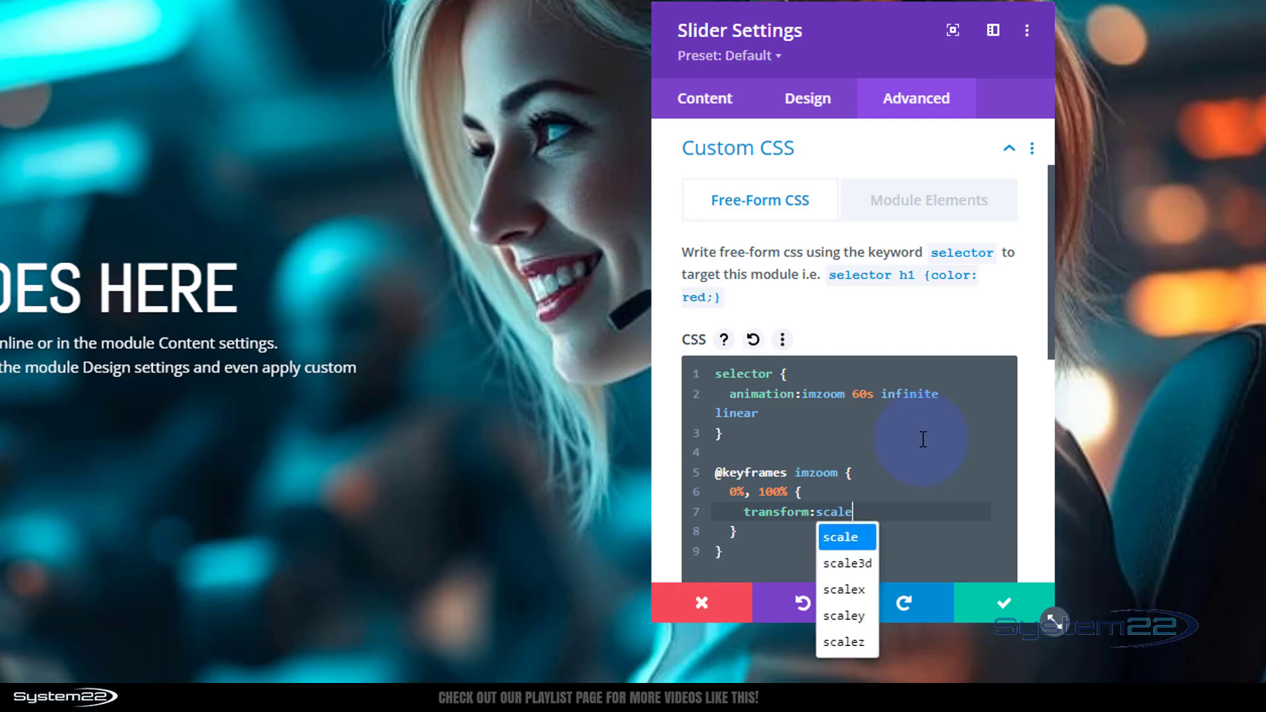
{"action": "type", "text": "(1"}
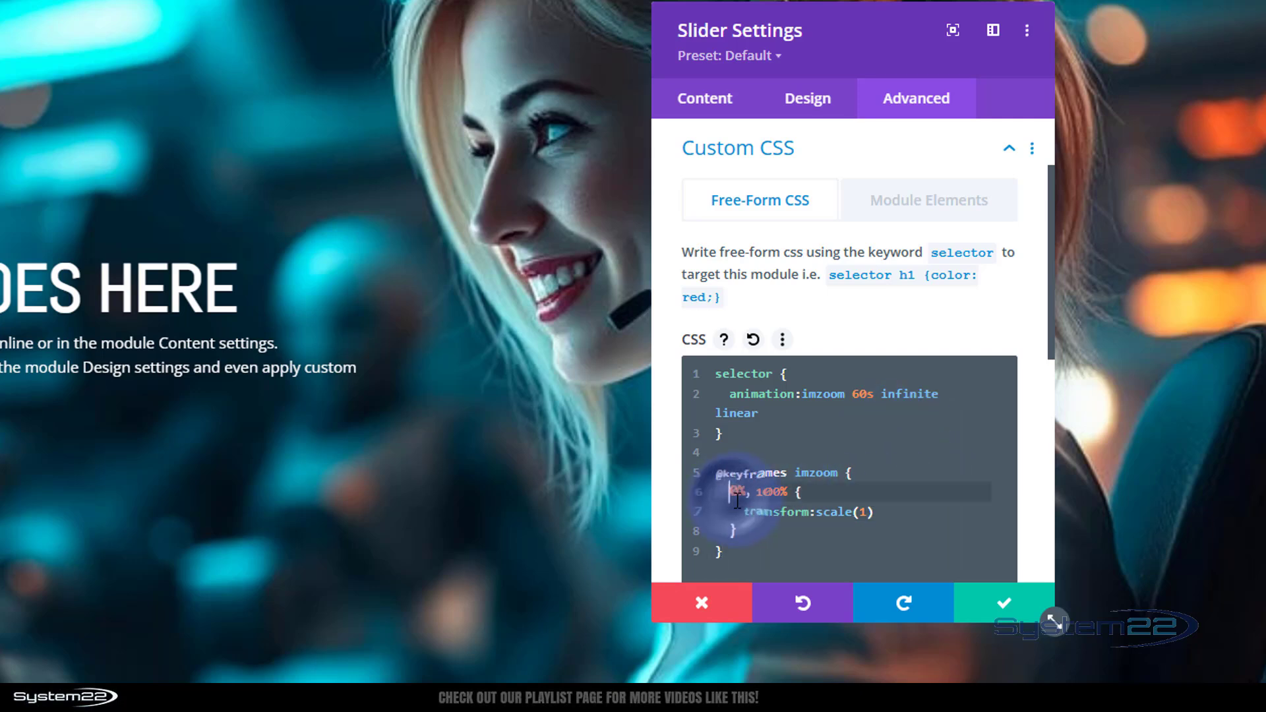
- Duplicate the "0%, 100%" keyframe below itself and change the copy to 50% with "transform:scale(1.3)"
{"action": "left_click_drag", "start_coordinate": [728, 491], "coordinate": [768, 525]}
{"action": "key", "text": "ctrl+c"}
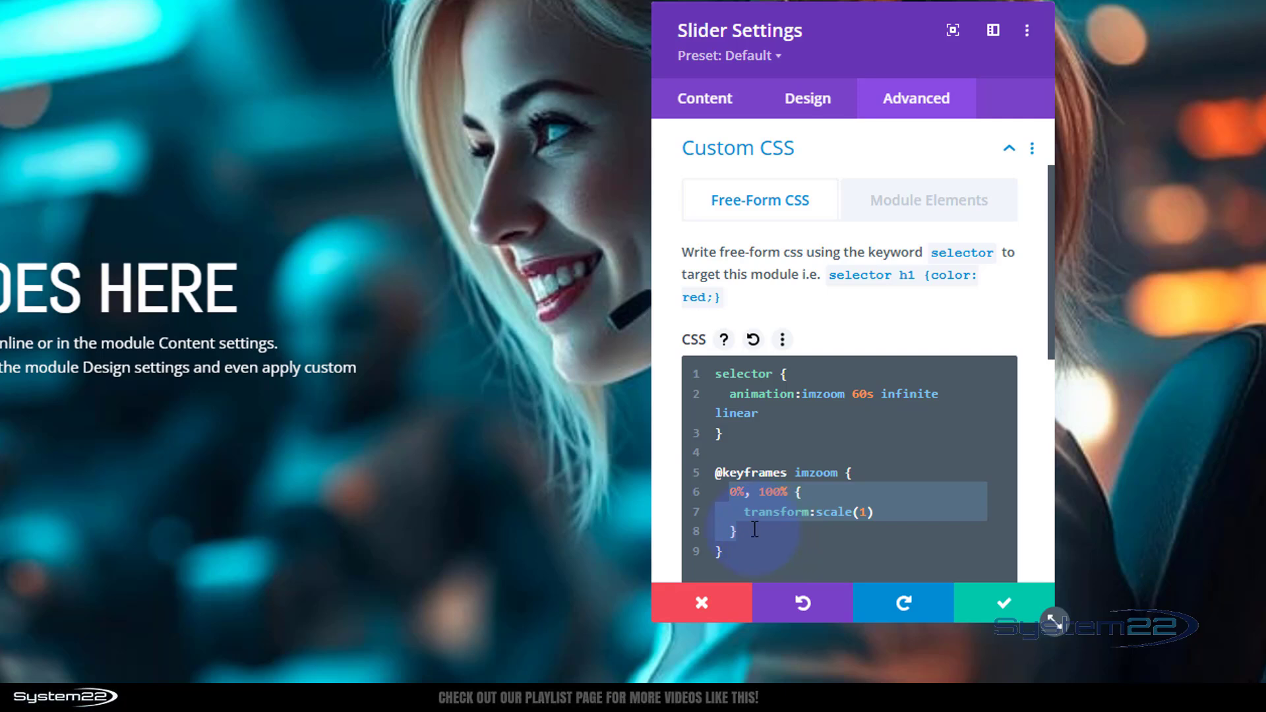
{"action": "left_click", "coordinate": [755, 530]}
{"action": "key", "text": "Return"}
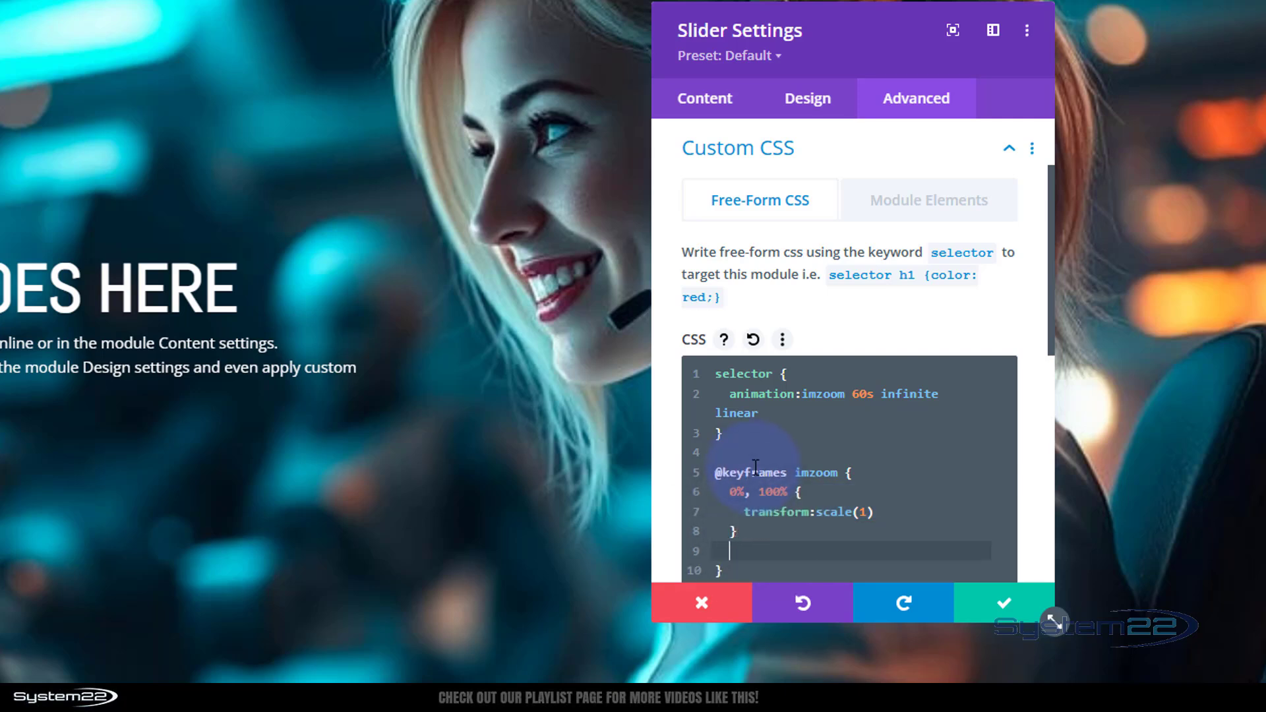
{"action": "key", "text": "ctrl+v"}
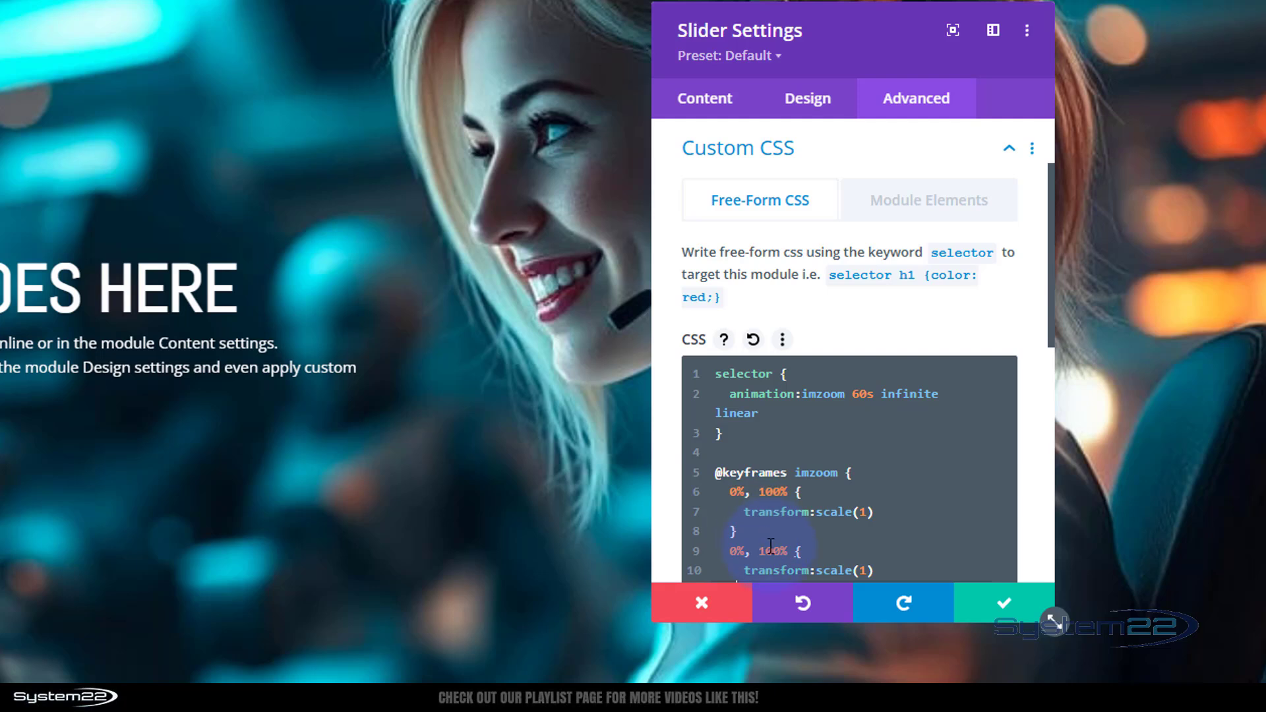
{"action": "left_click_drag", "start_coordinate": [773, 551], "coordinate": [730, 553]}
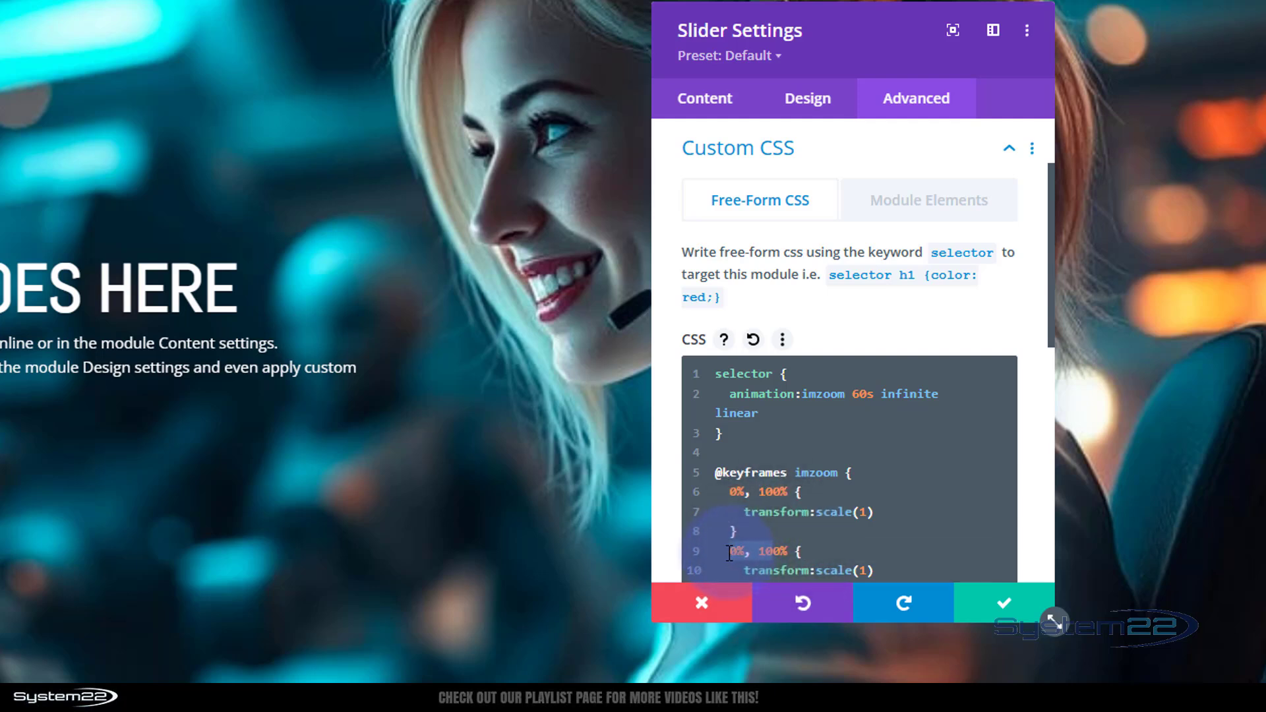
{"action": "type", "text": "5"}
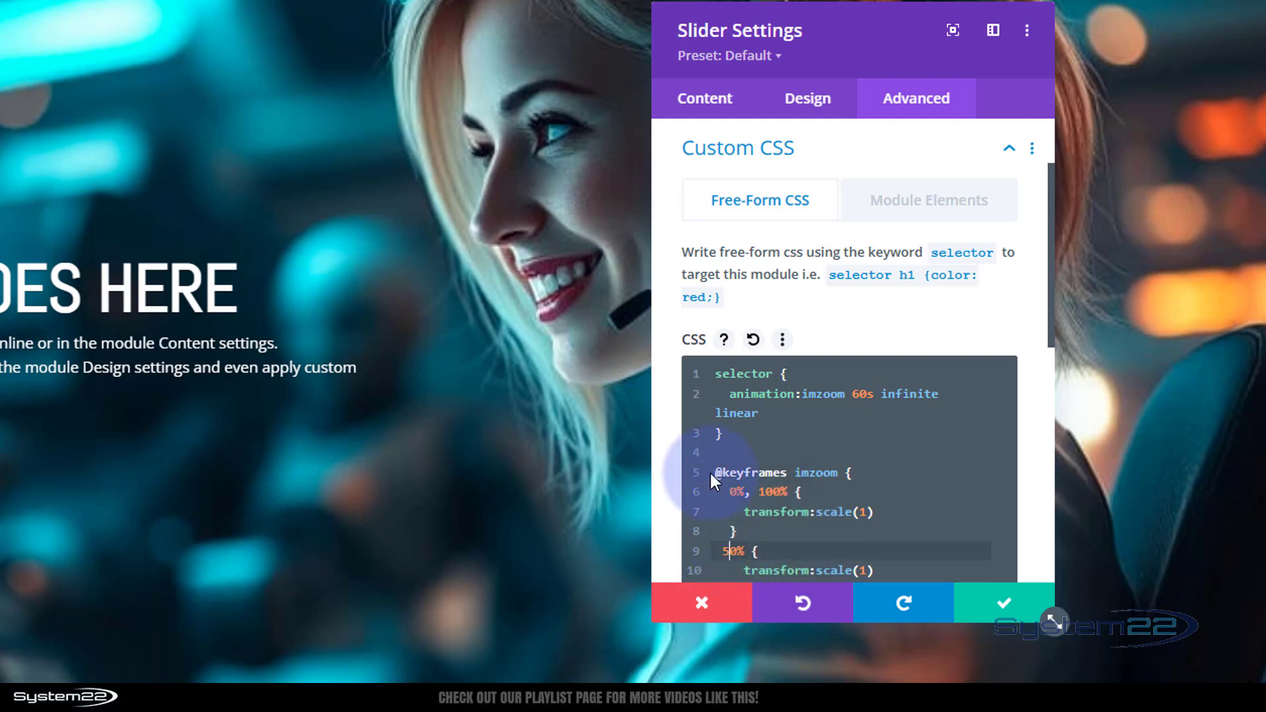
{"action": "left_click", "coordinate": [866, 572]}
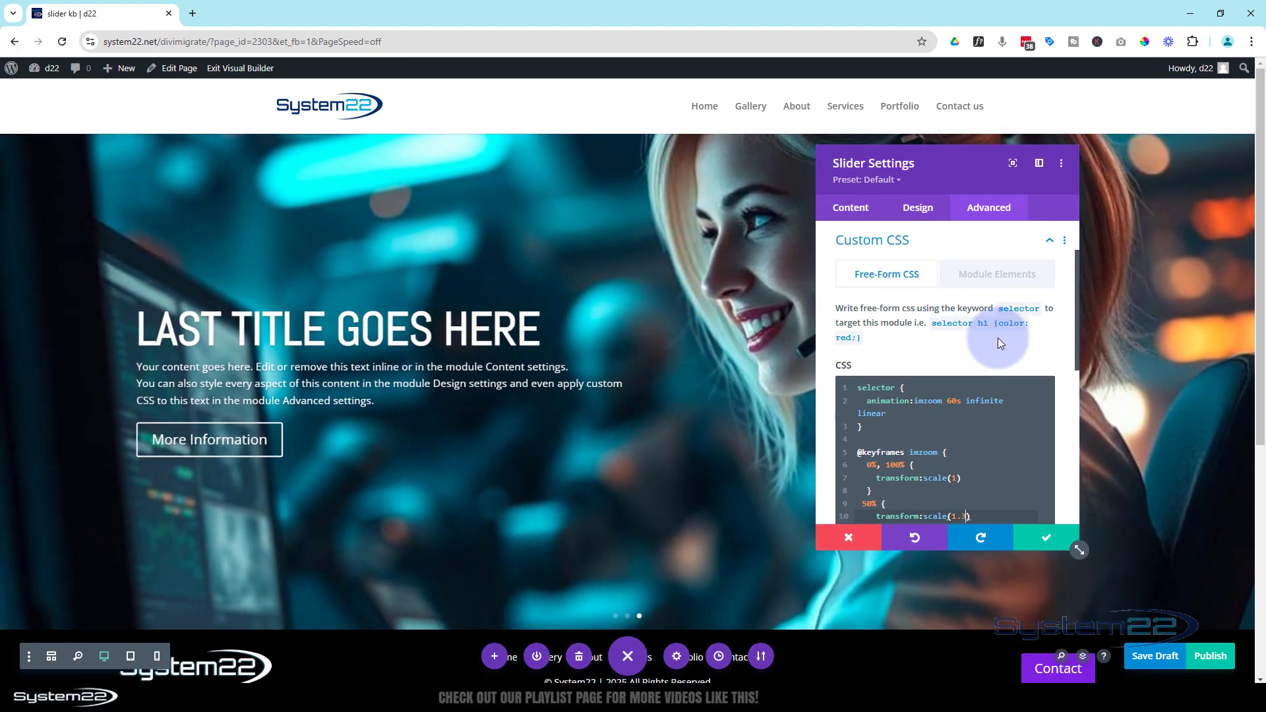
- Try imzoom animation durations of 30s and 90s in the selector rule, and set the duration back to 60s
{"action": "left_click", "coordinate": [948, 401]}
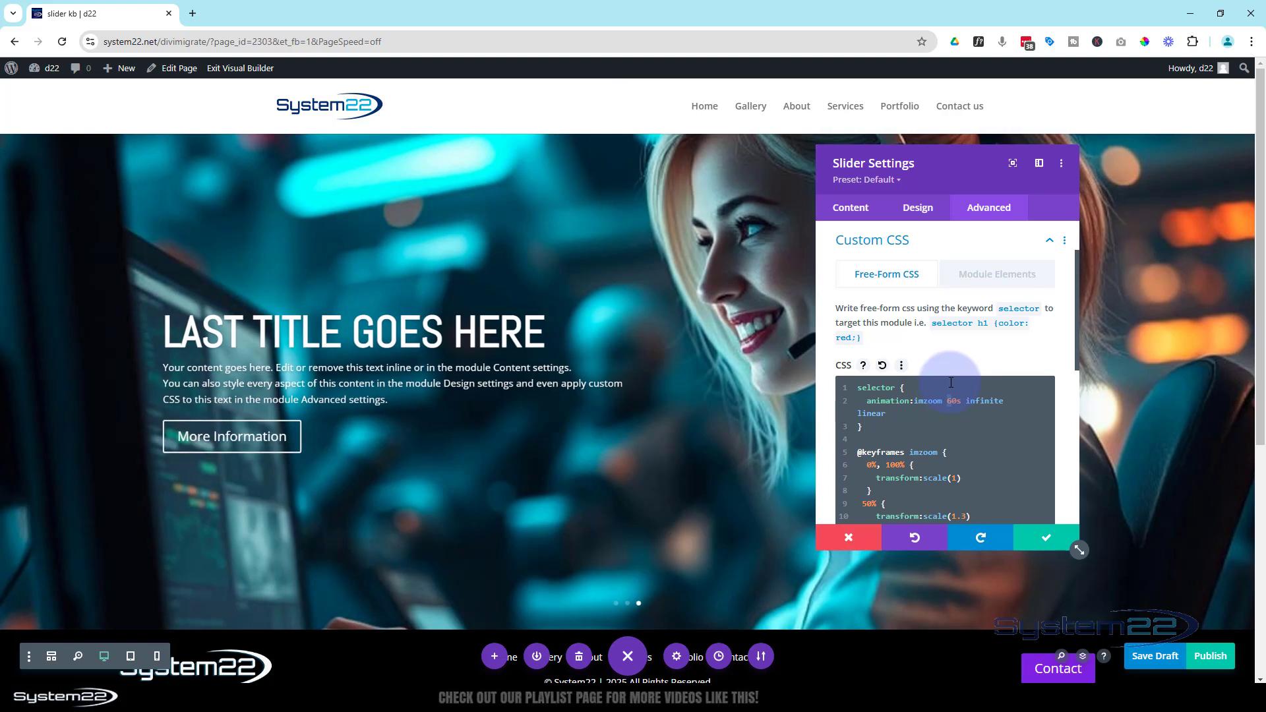
{"action": "key", "text": "BackSpace"}
{"action": "type", "text": "3"}
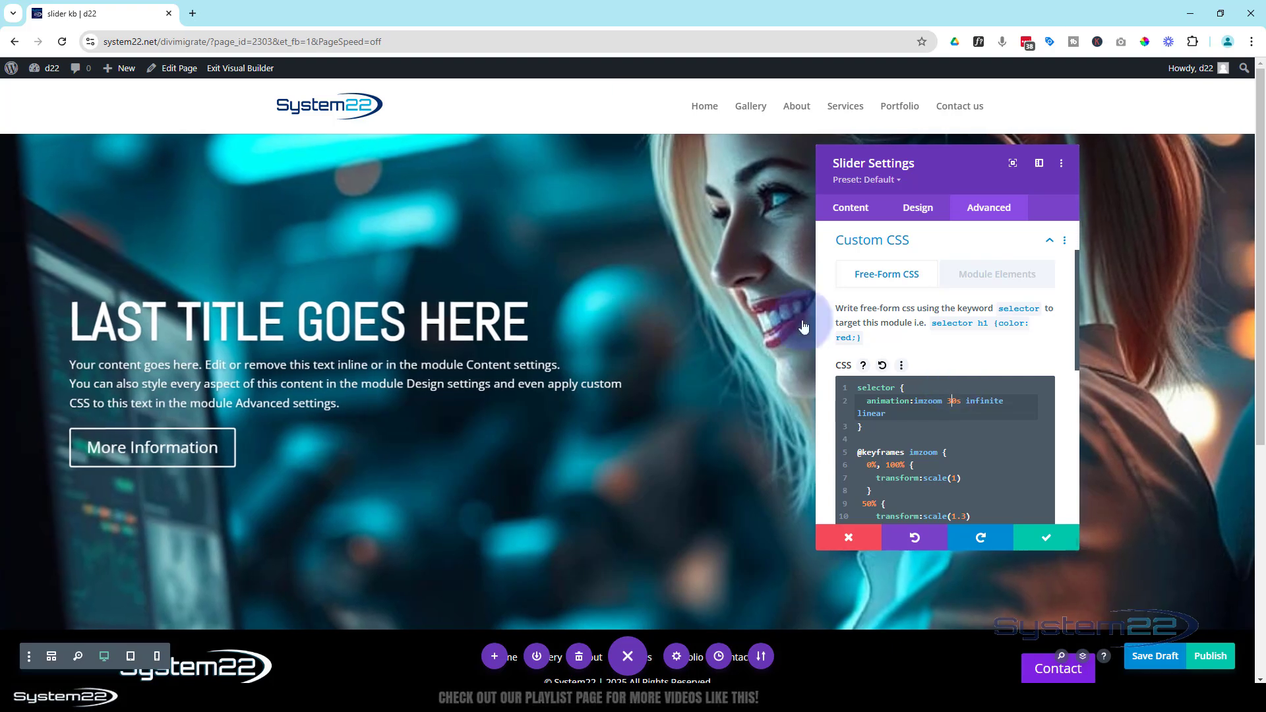
{"action": "left_click", "coordinate": [953, 400]}
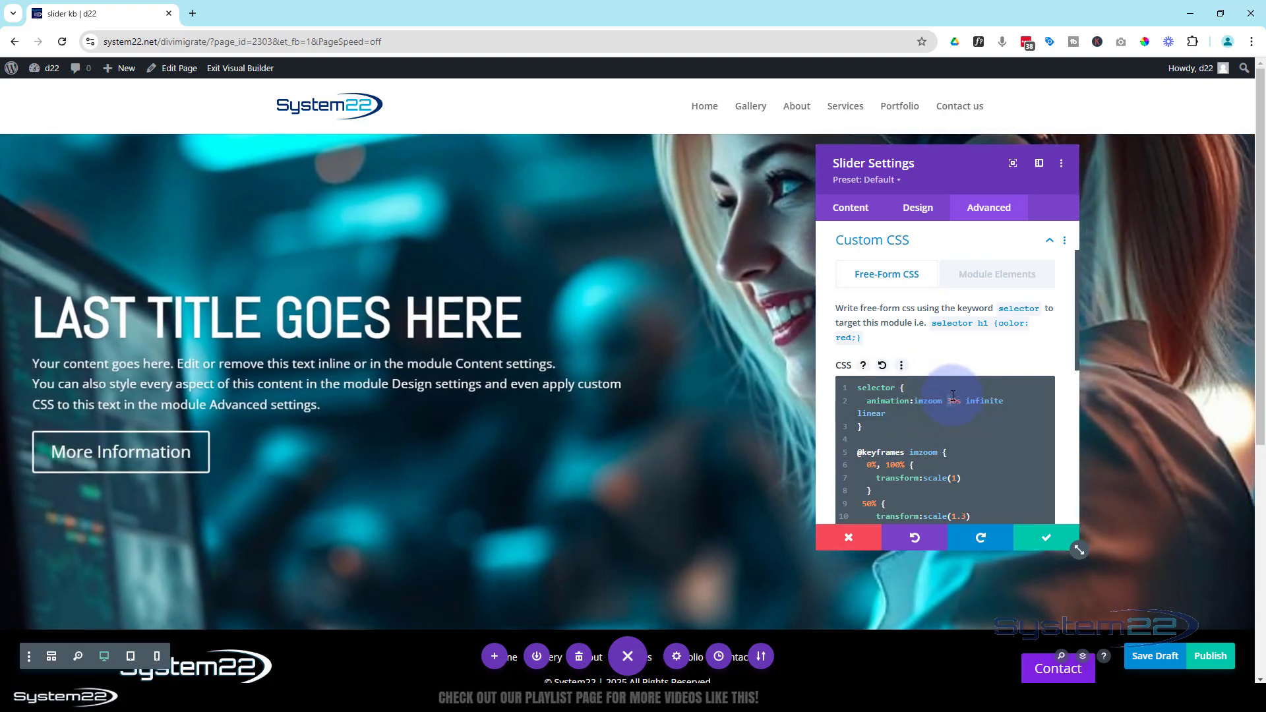
{"action": "type", "text": "9"}
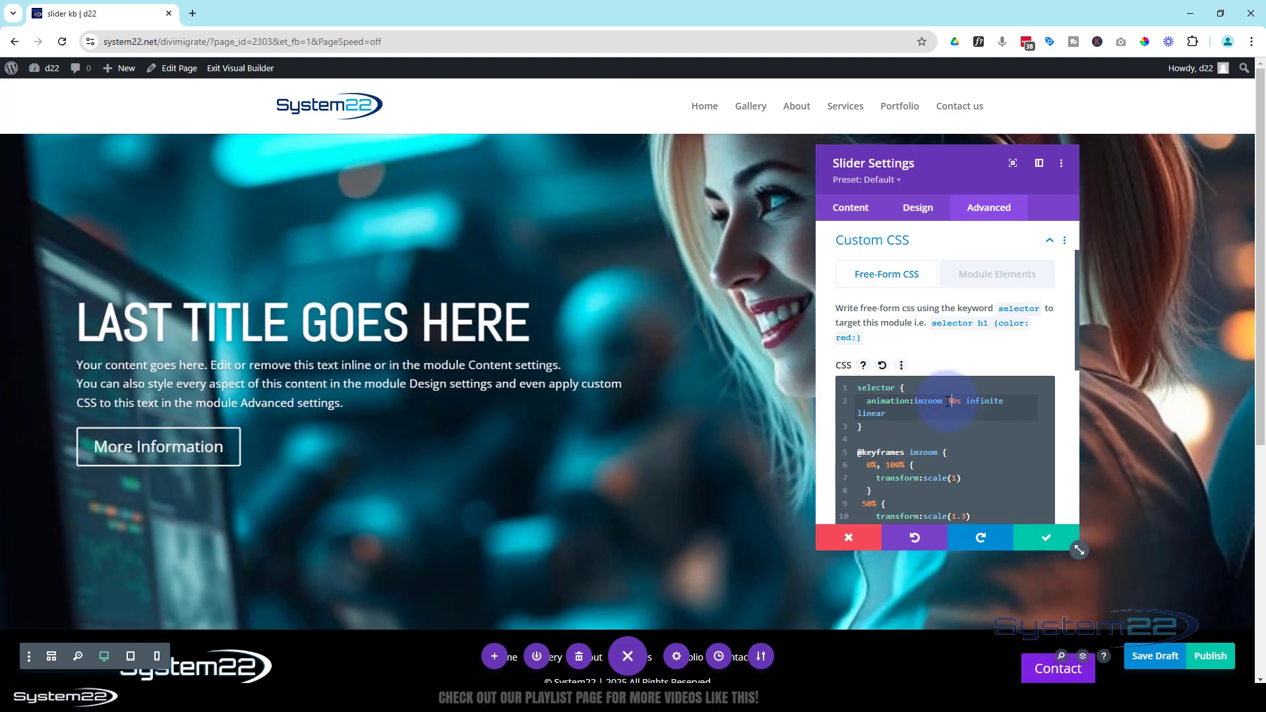
{"action": "type", "text": "0"}
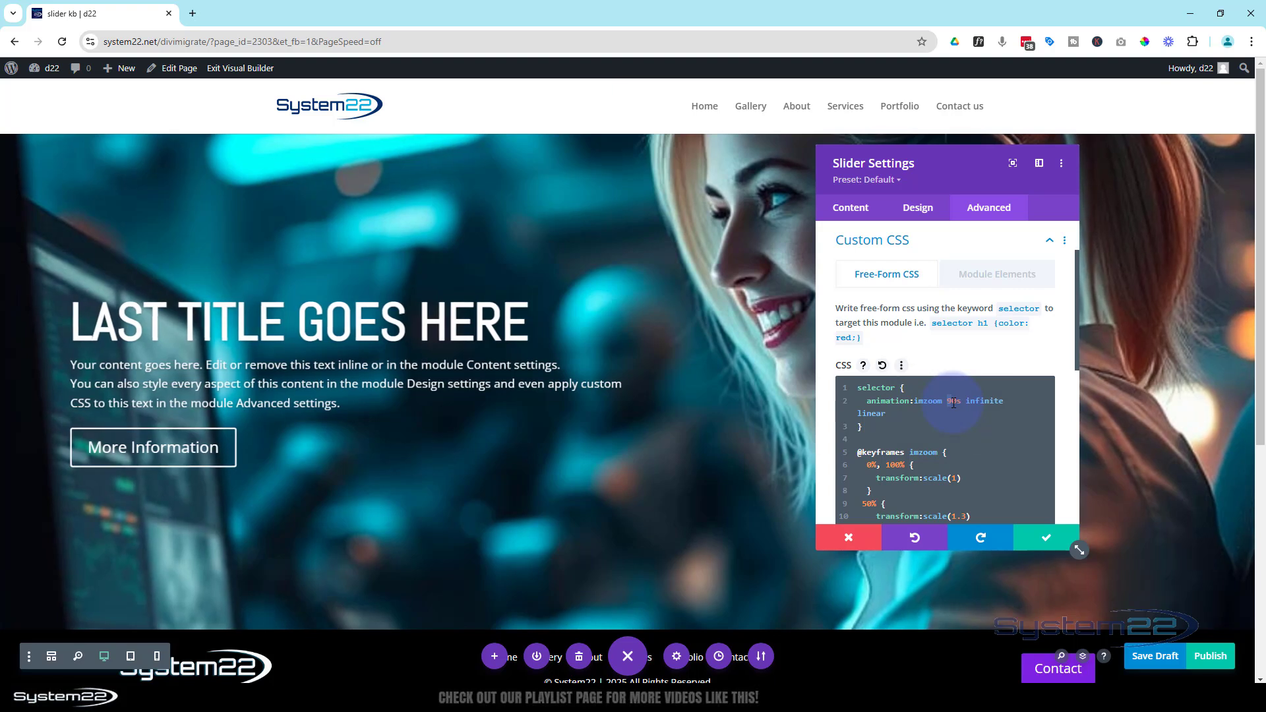
{"action": "type", "text": "6"}
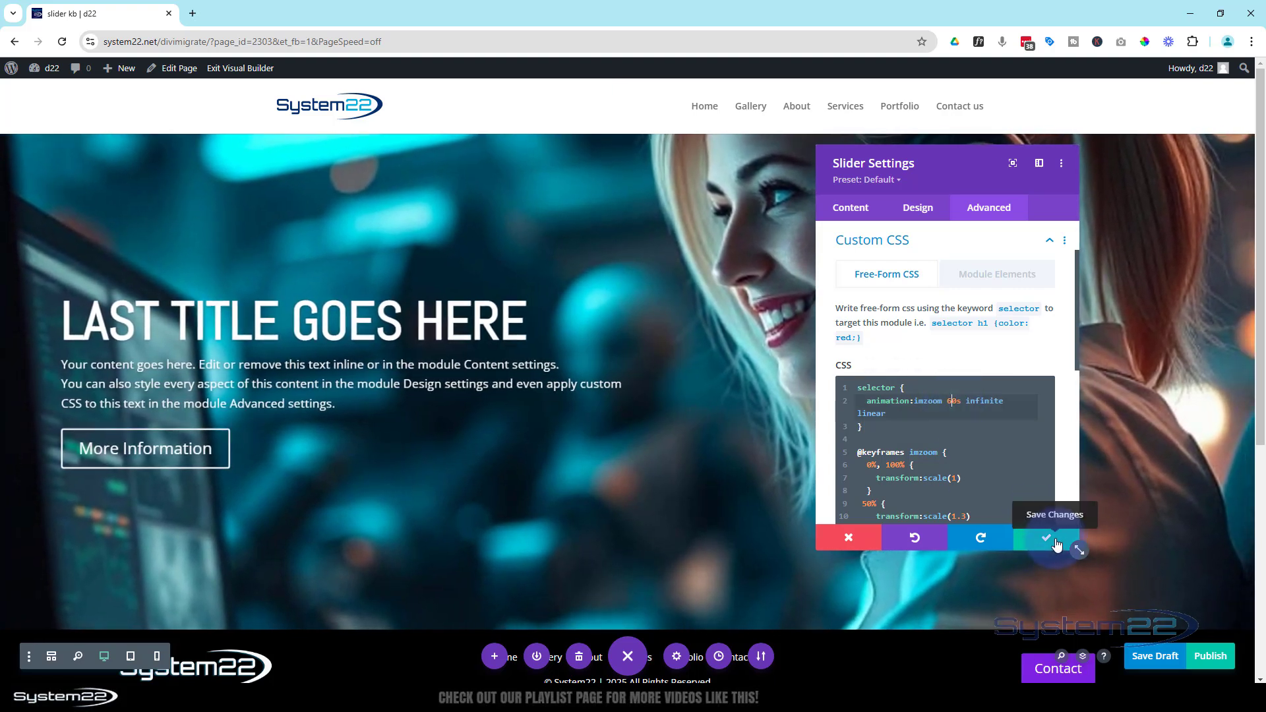
- Open the slider module's animation options in its design settings
{"action": "left_click", "coordinate": [918, 208]}
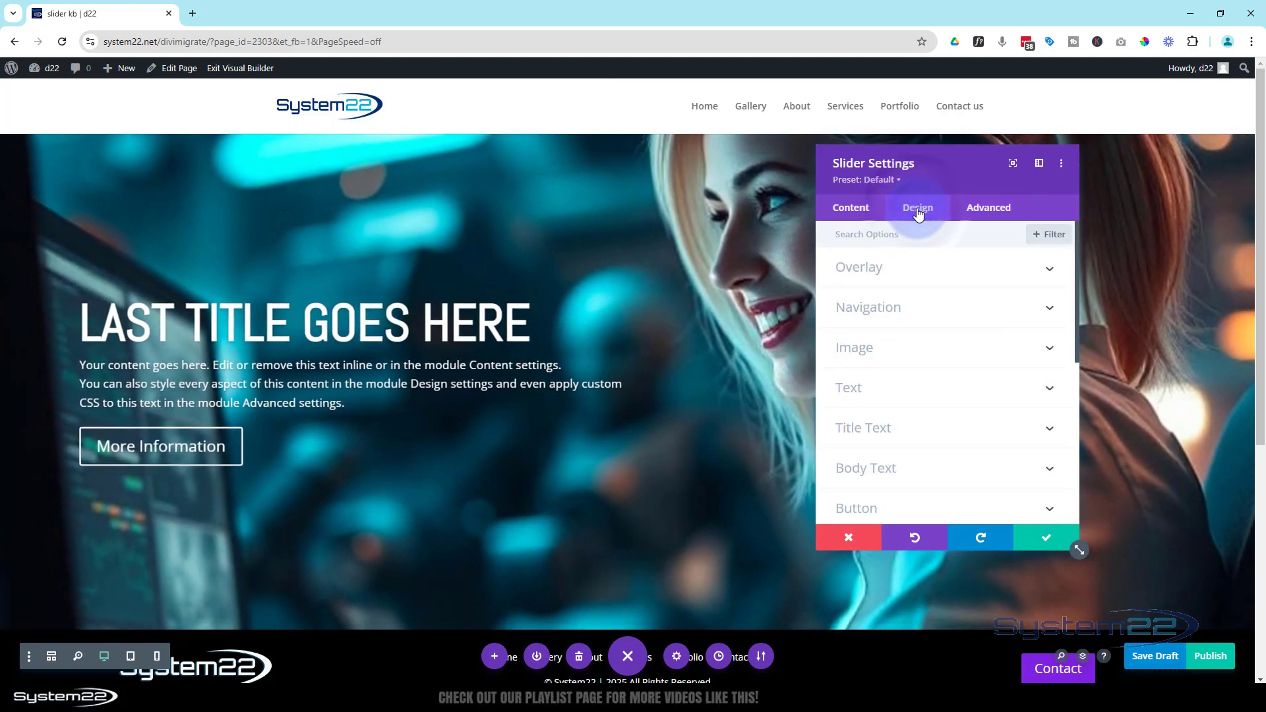
{"action": "left_click", "coordinate": [966, 311]}
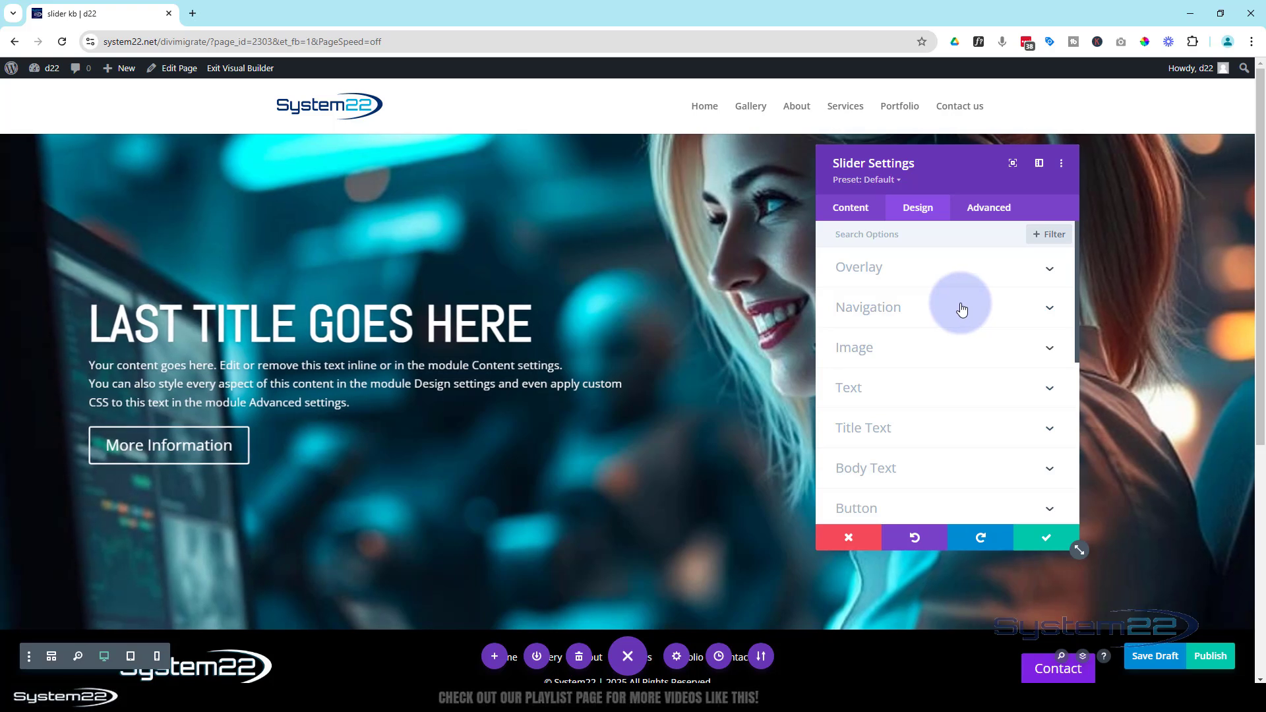
{"action": "scroll", "coordinate": [962, 310], "scroll_direction": "down", "scroll_amount": 5}
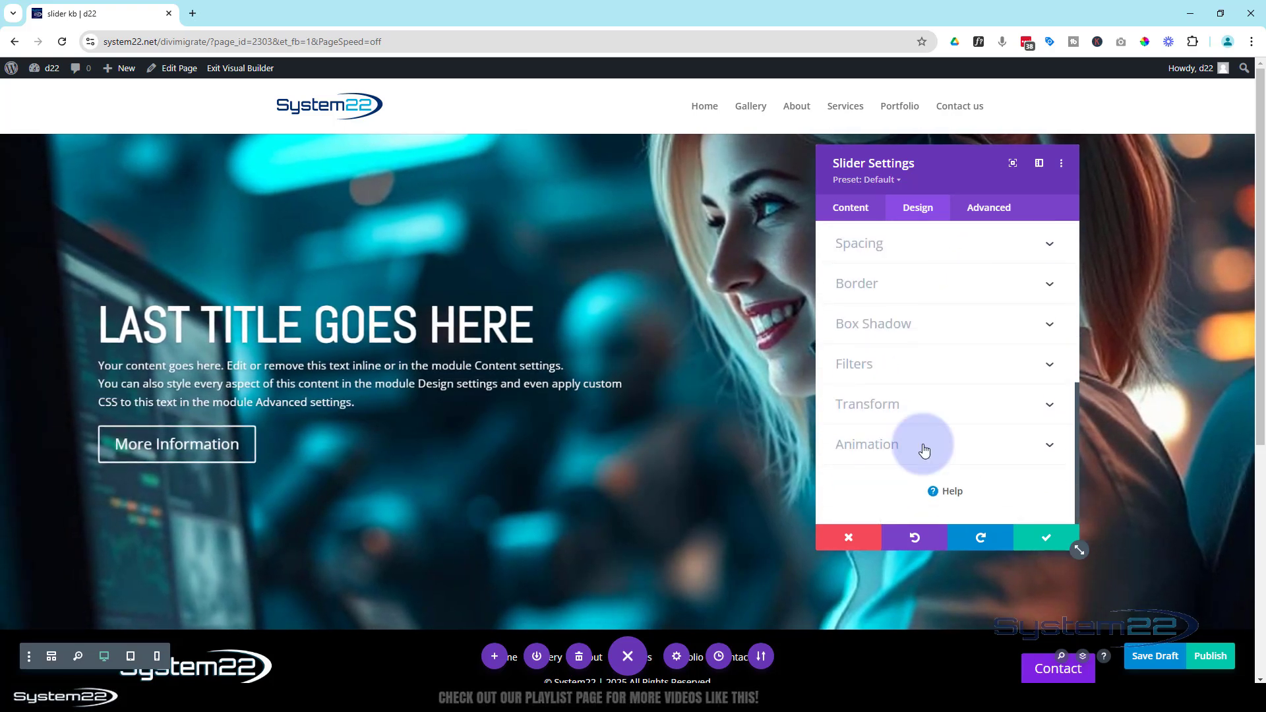
{"action": "left_click", "coordinate": [929, 446]}
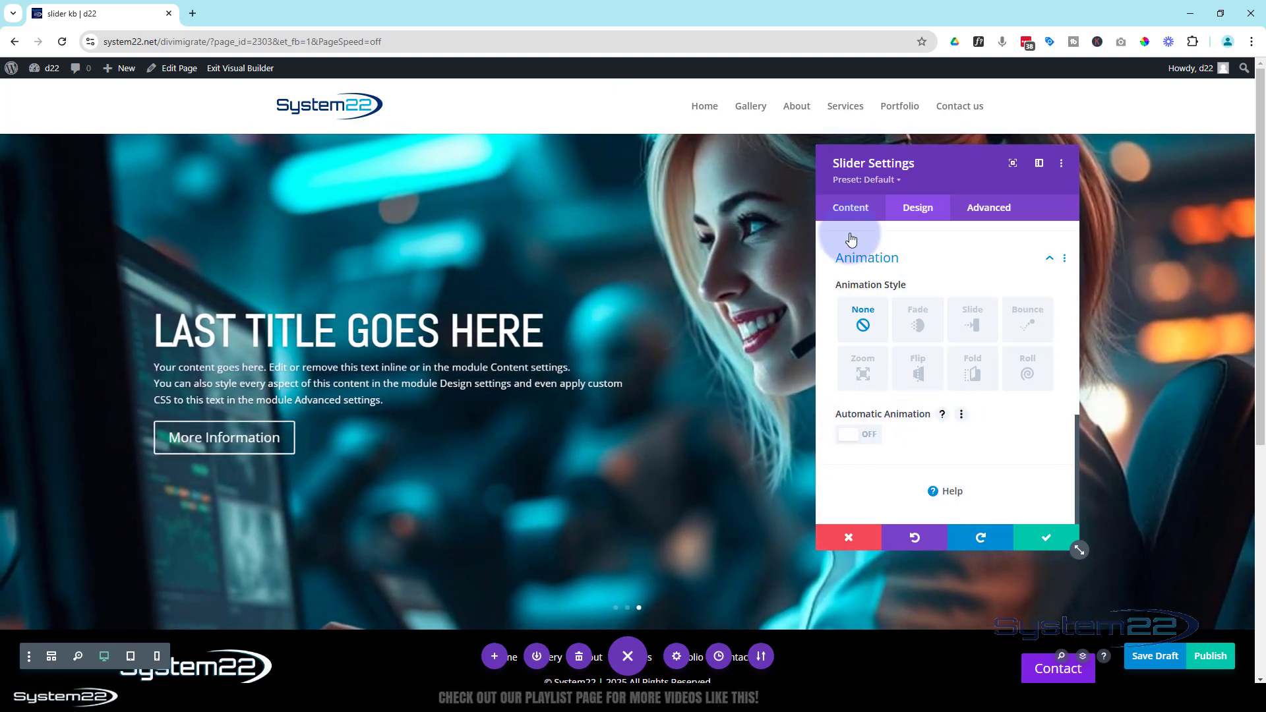
- Check the first slide's own design settings for animation options and return to the slider settings
{"action": "left_click", "coordinate": [860, 211]}
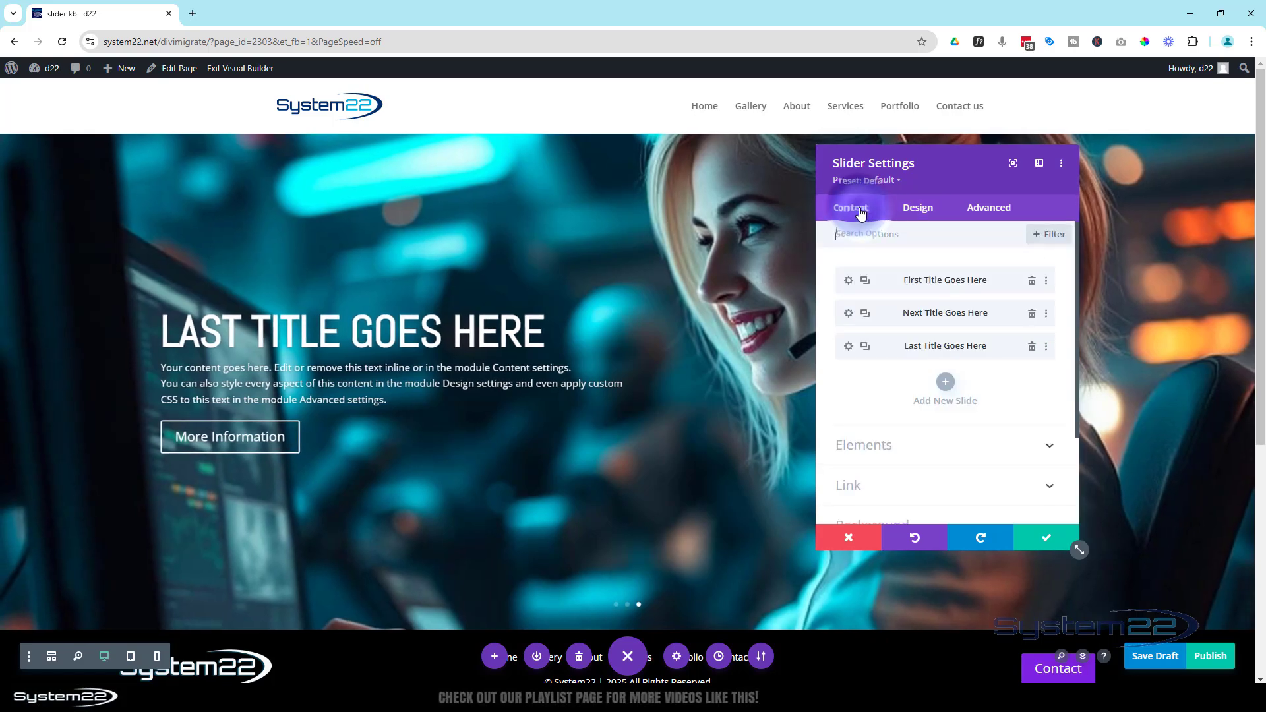
{"action": "left_click", "coordinate": [849, 281]}
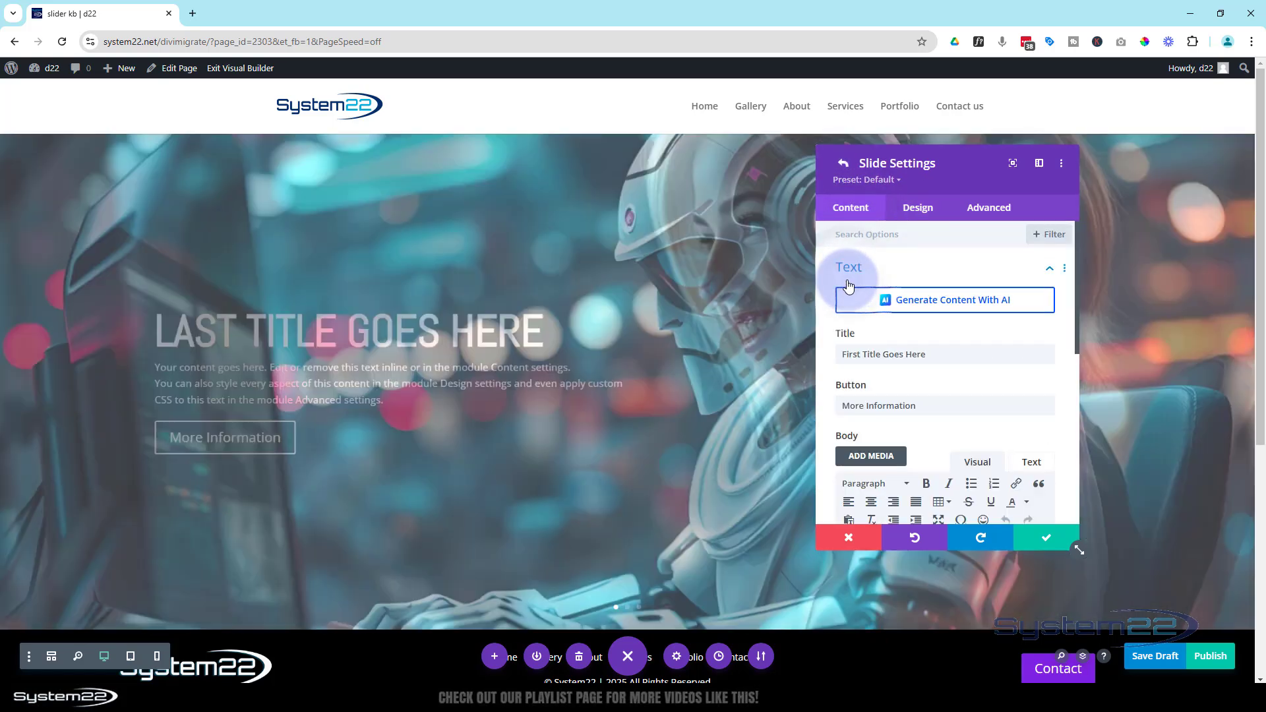
{"action": "left_click", "coordinate": [917, 208]}
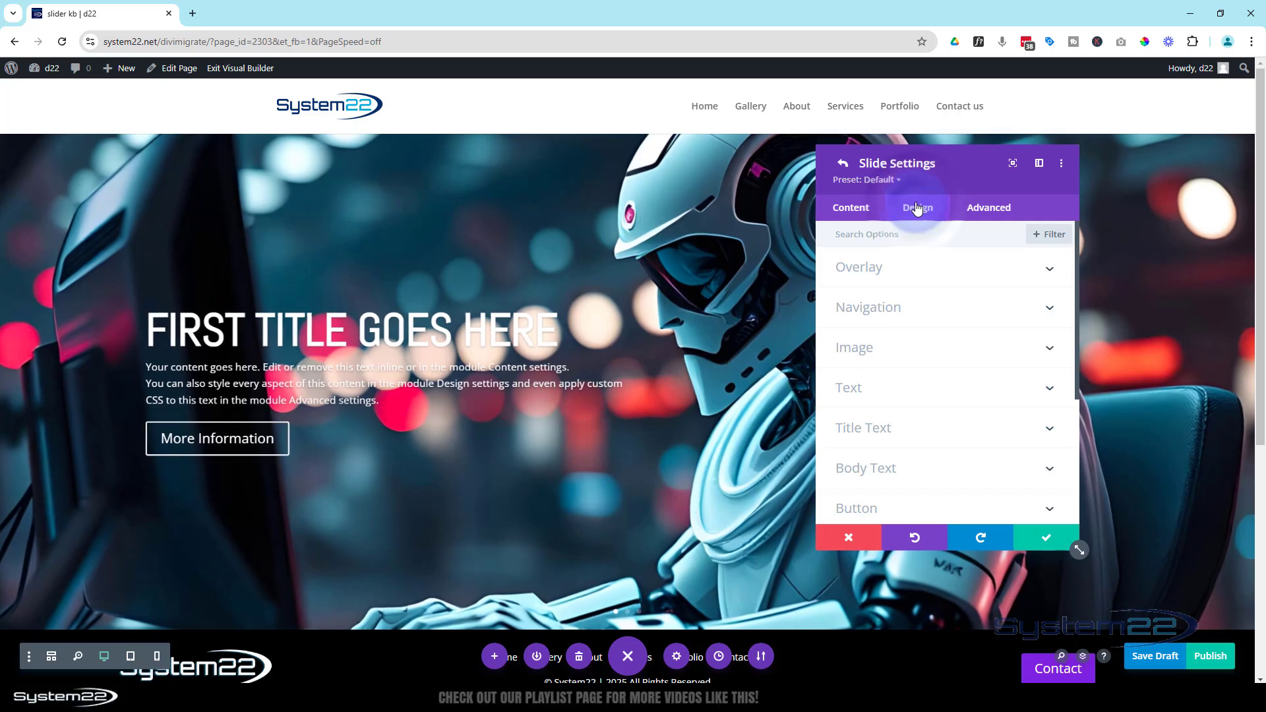
{"action": "scroll", "coordinate": [947, 310], "scroll_direction": "down", "scroll_amount": 2}
{"action": "scroll", "coordinate": [947, 312], "scroll_direction": "down", "scroll_amount": 2}
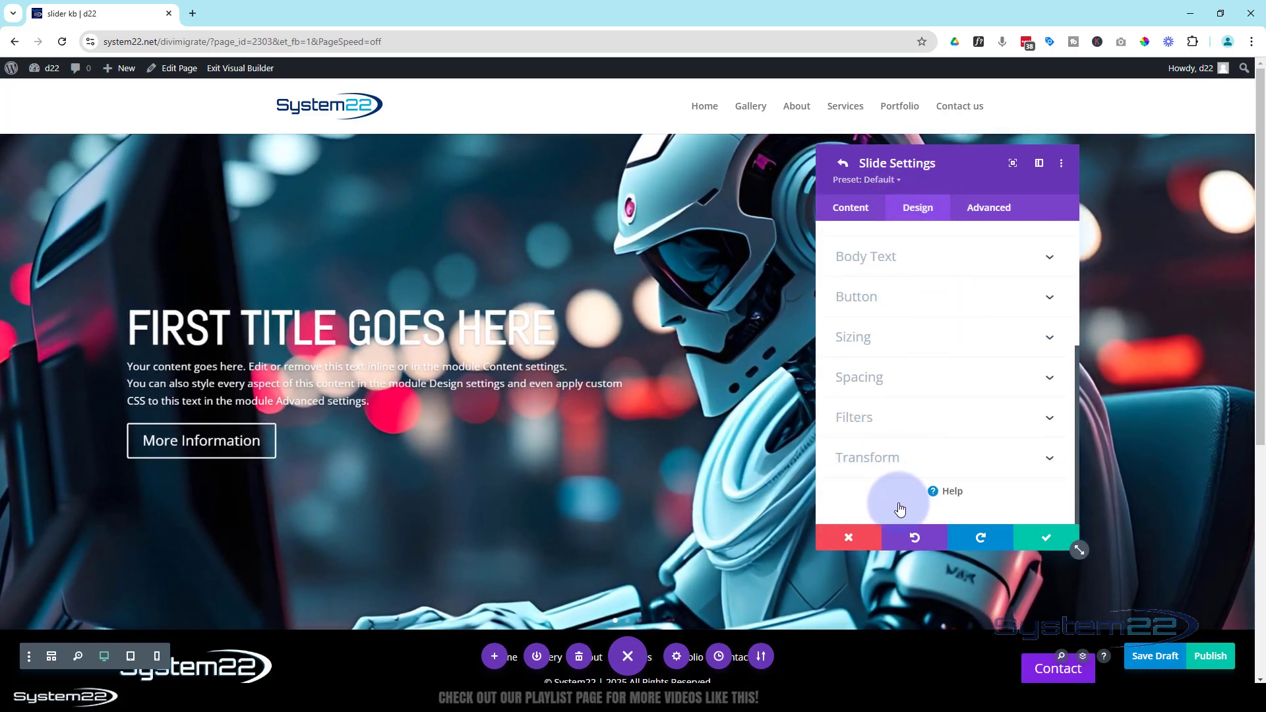
{"action": "left_click", "coordinate": [1047, 539]}
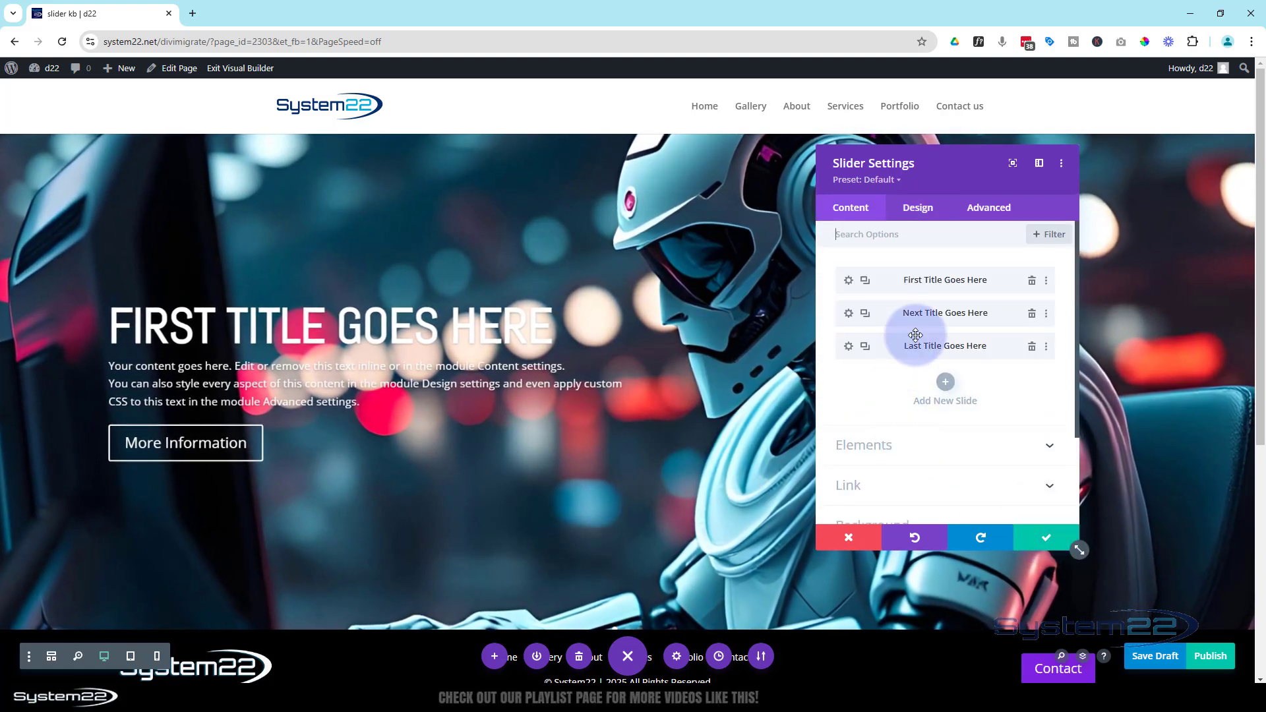
- Turn on the slider's automatic animation, set its speed to 9000 ms and save the slider settings
{"action": "left_click", "coordinate": [931, 209]}
{"action": "scroll", "coordinate": [932, 378], "scroll_direction": "down", "scroll_amount": 3}
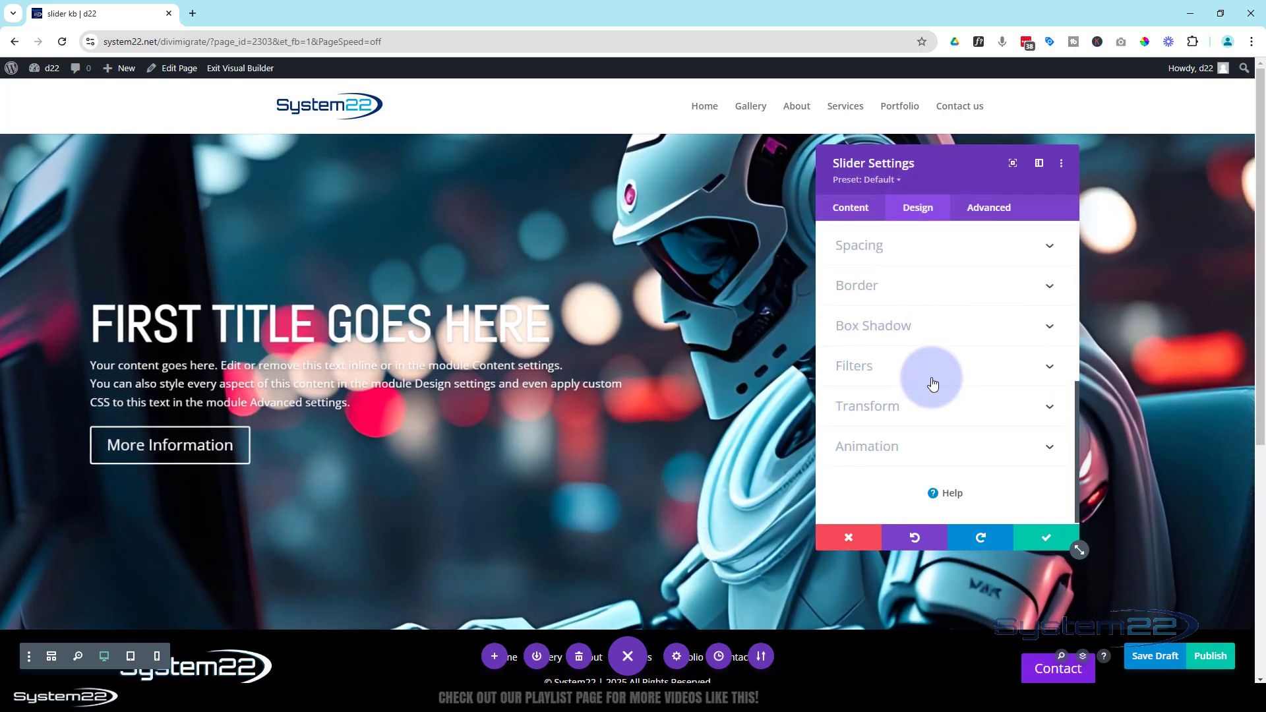
{"action": "left_click", "coordinate": [926, 449]}
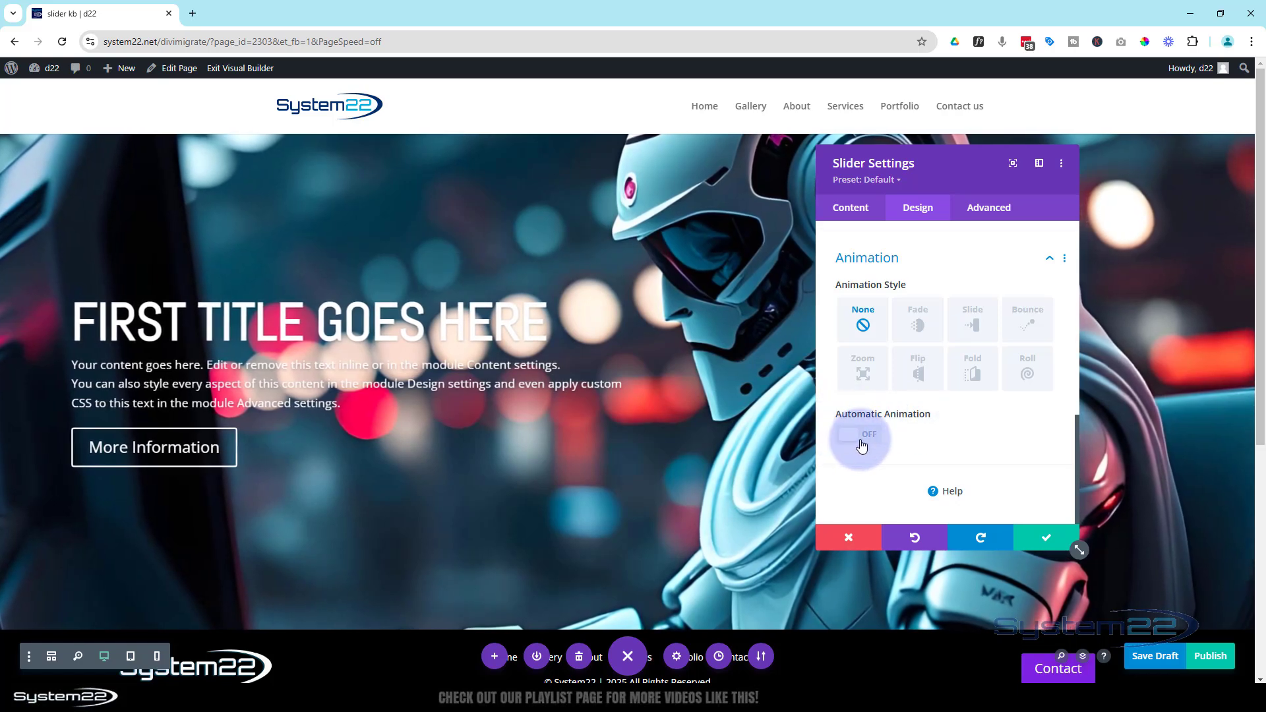
{"action": "left_click", "coordinate": [864, 440]}
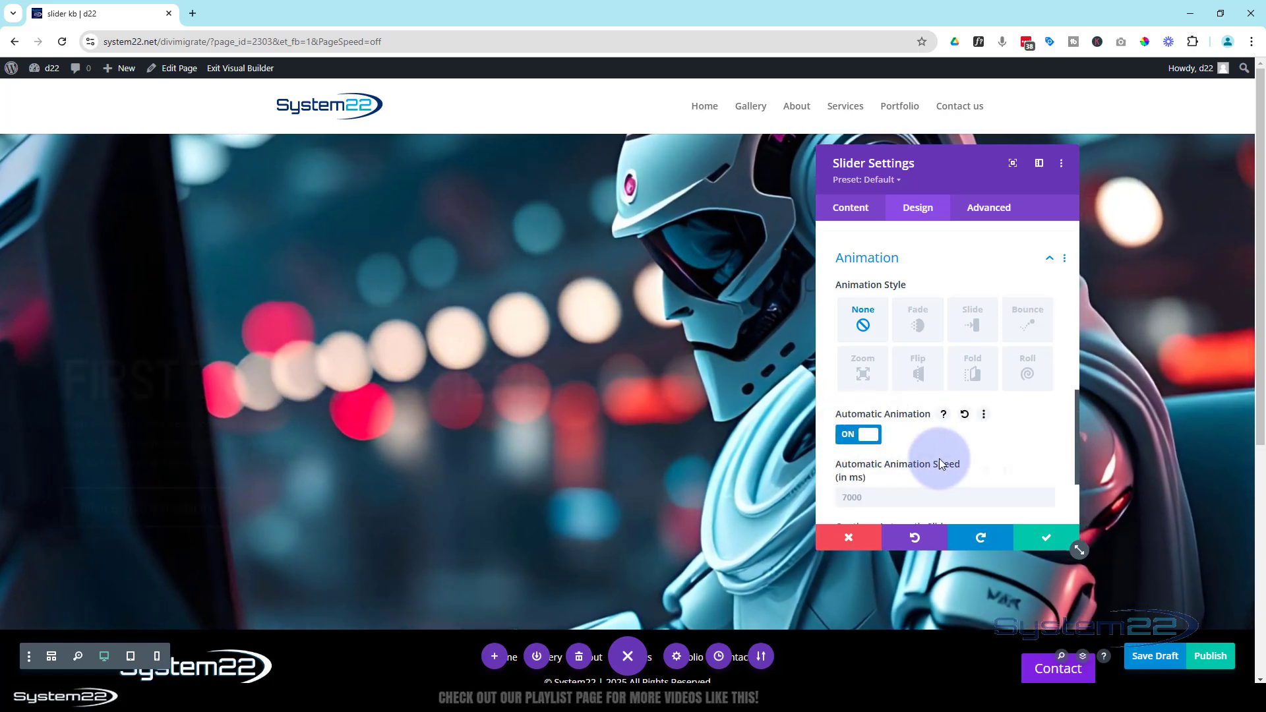
{"action": "scroll", "coordinate": [941, 461], "scroll_direction": "down", "scroll_amount": 1}
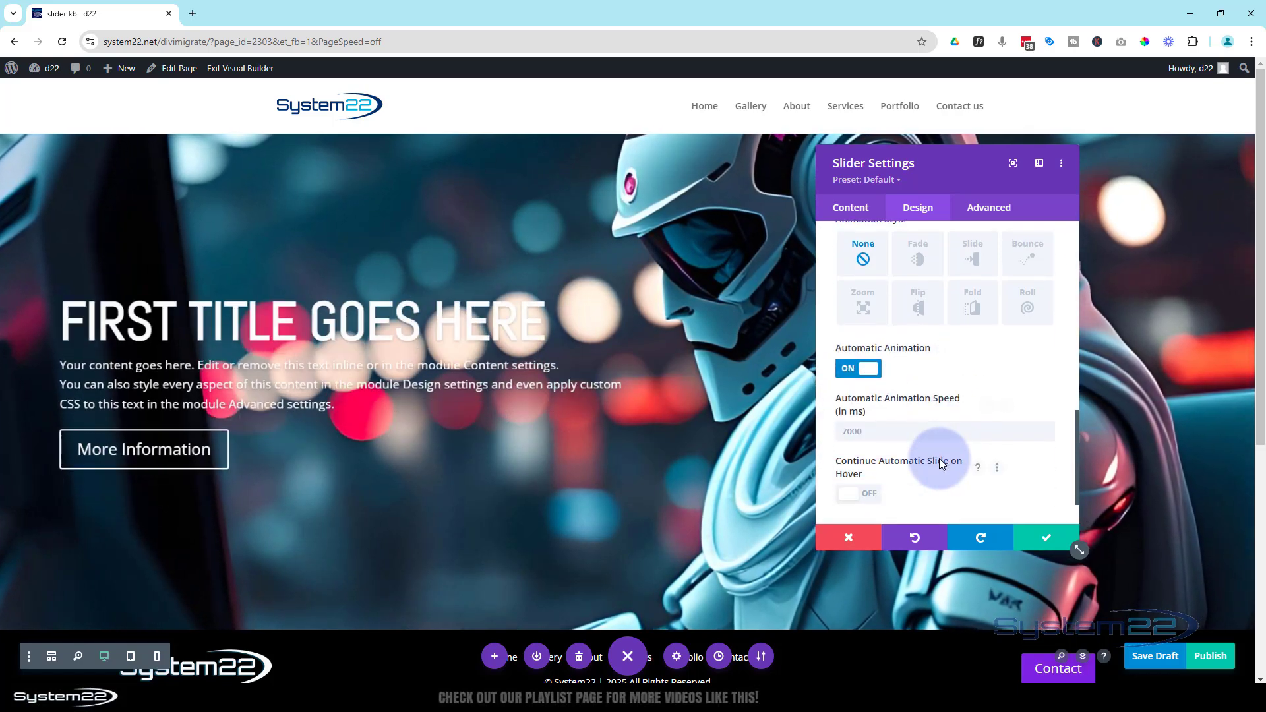
{"action": "left_click", "coordinate": [873, 431]}
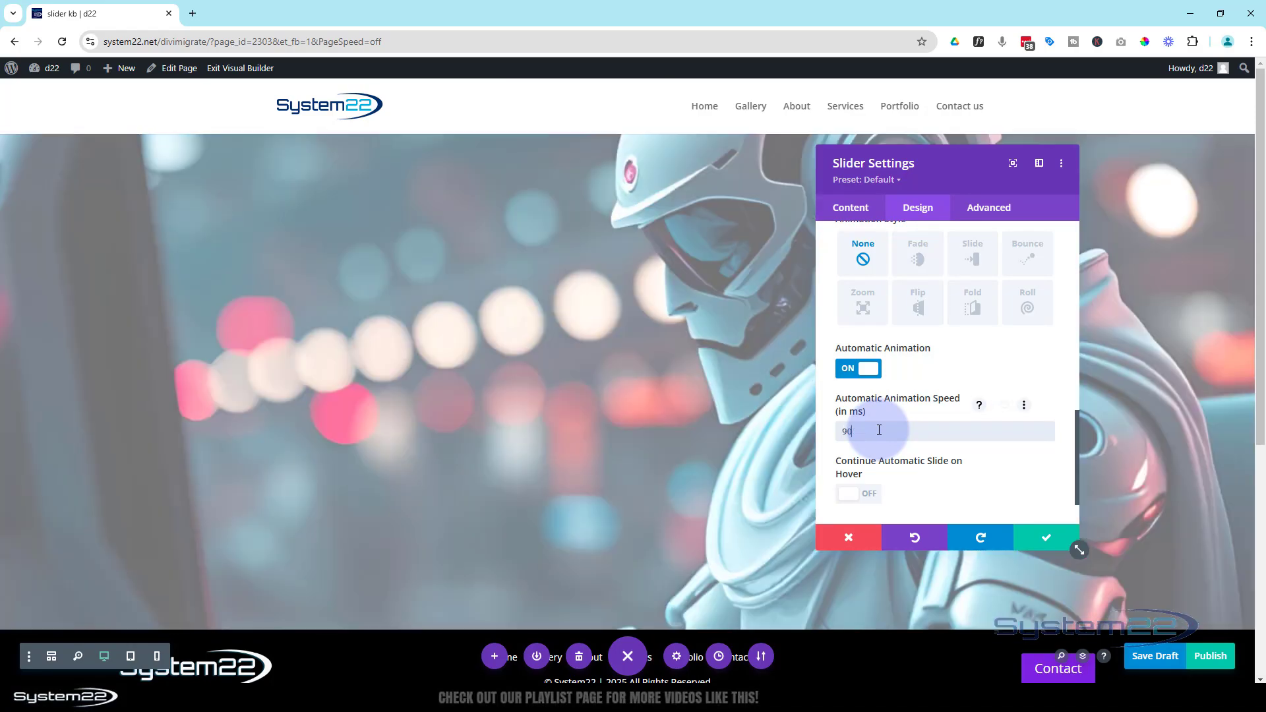
{"action": "type", "text": "9000"}
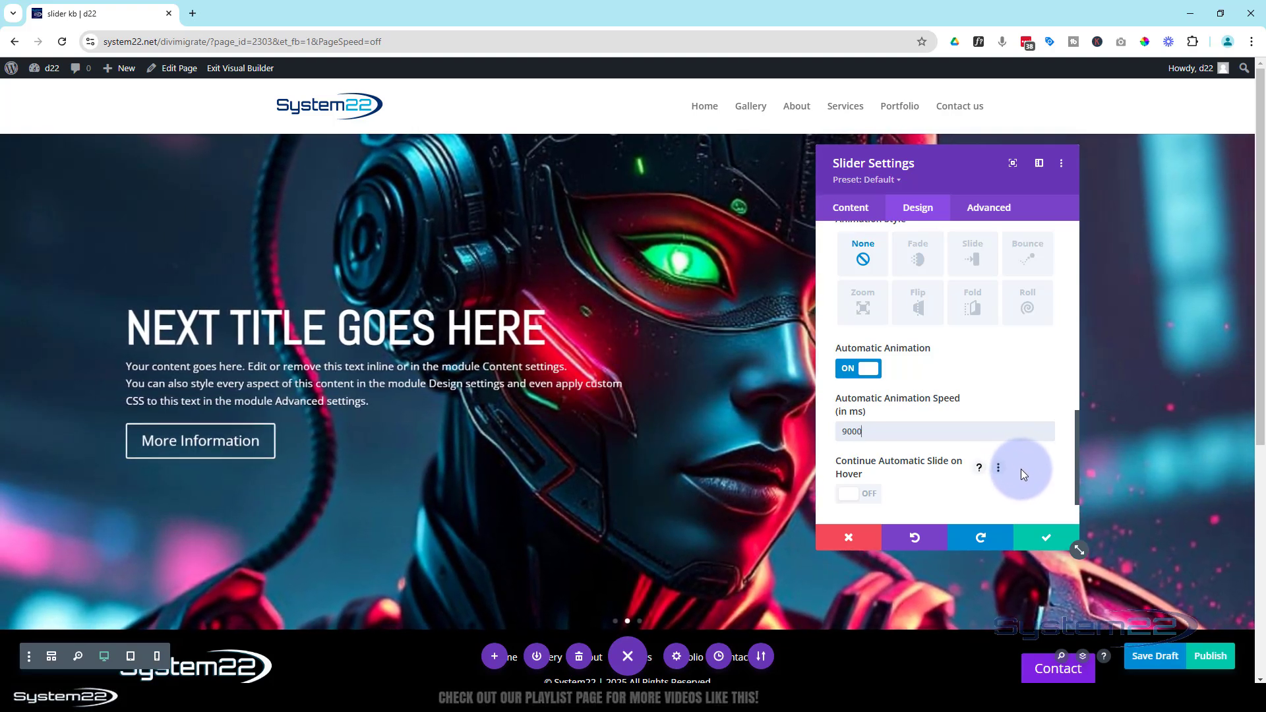
{"action": "left_click", "coordinate": [1037, 541]}
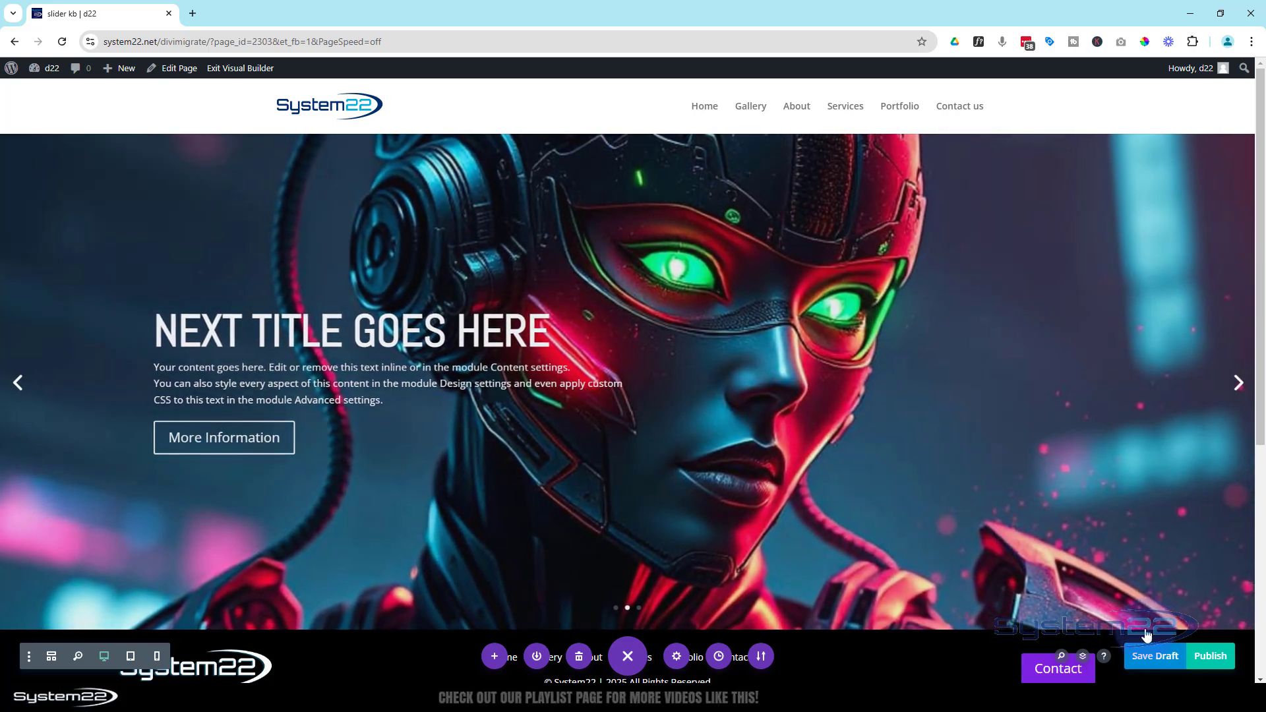
- Save the page as a draft and exit the visual builder
{"action": "left_click", "coordinate": [1162, 658]}
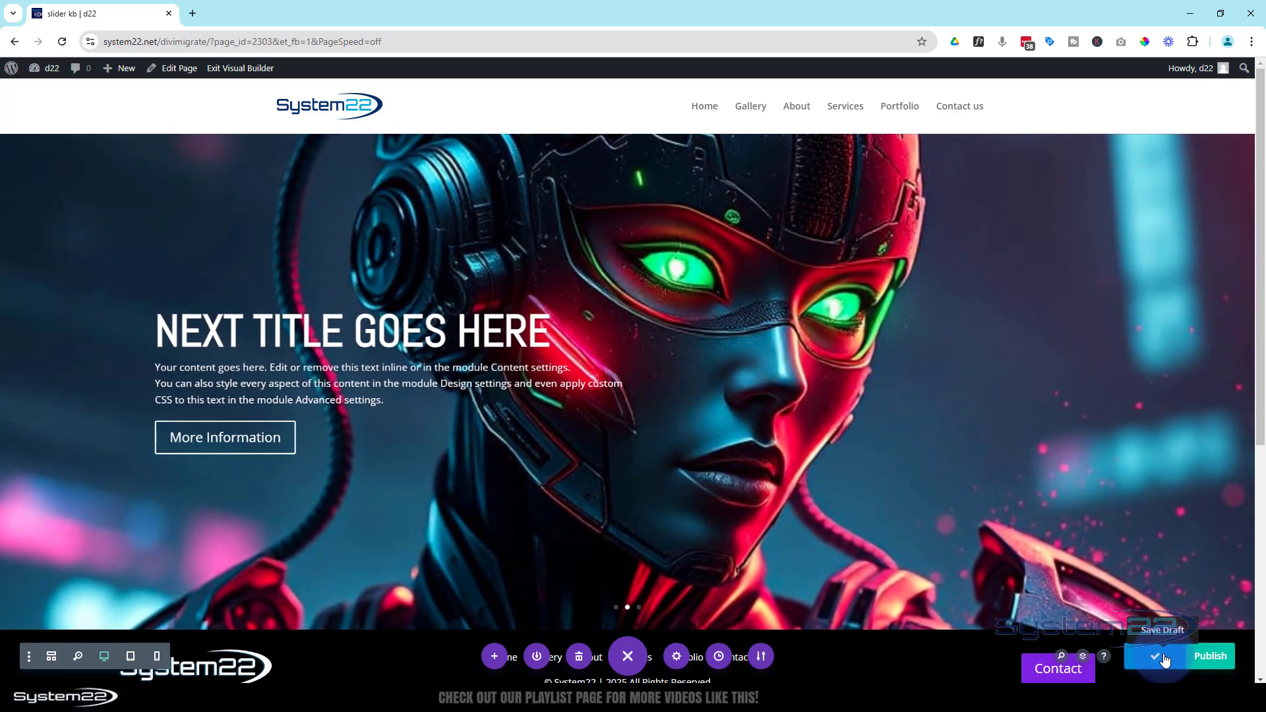
{"action": "left_click", "coordinate": [242, 71]}
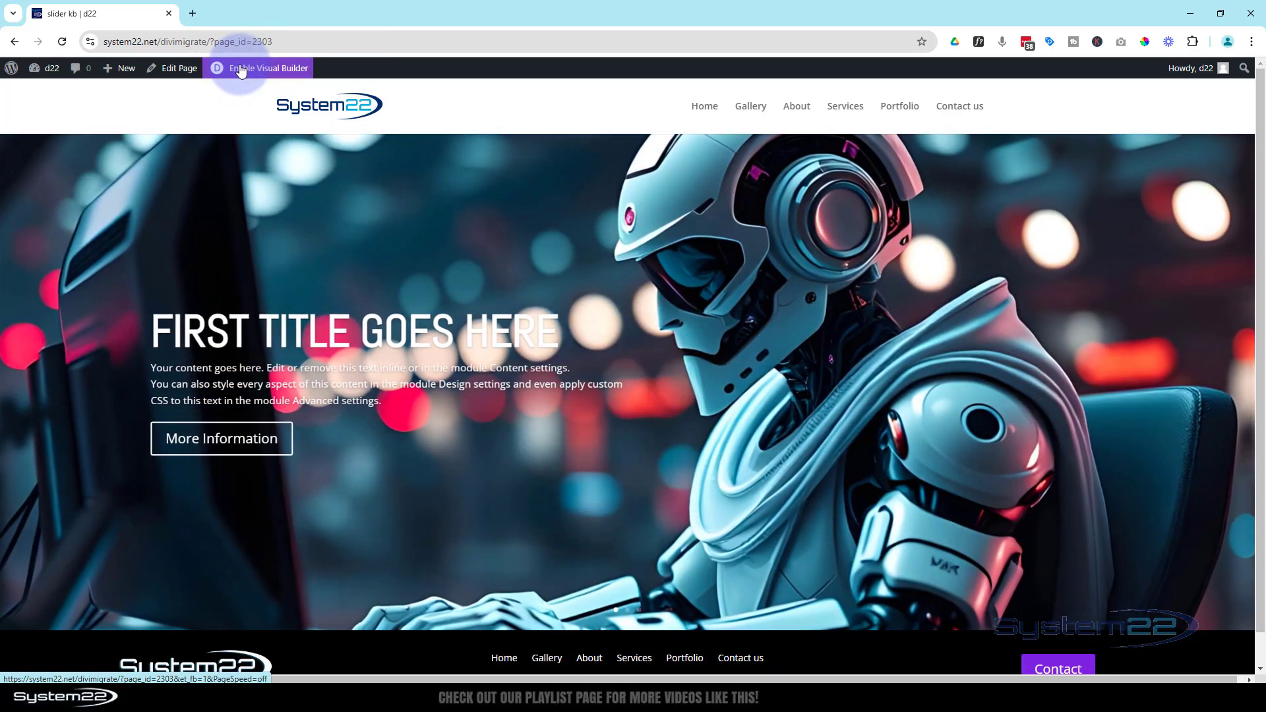